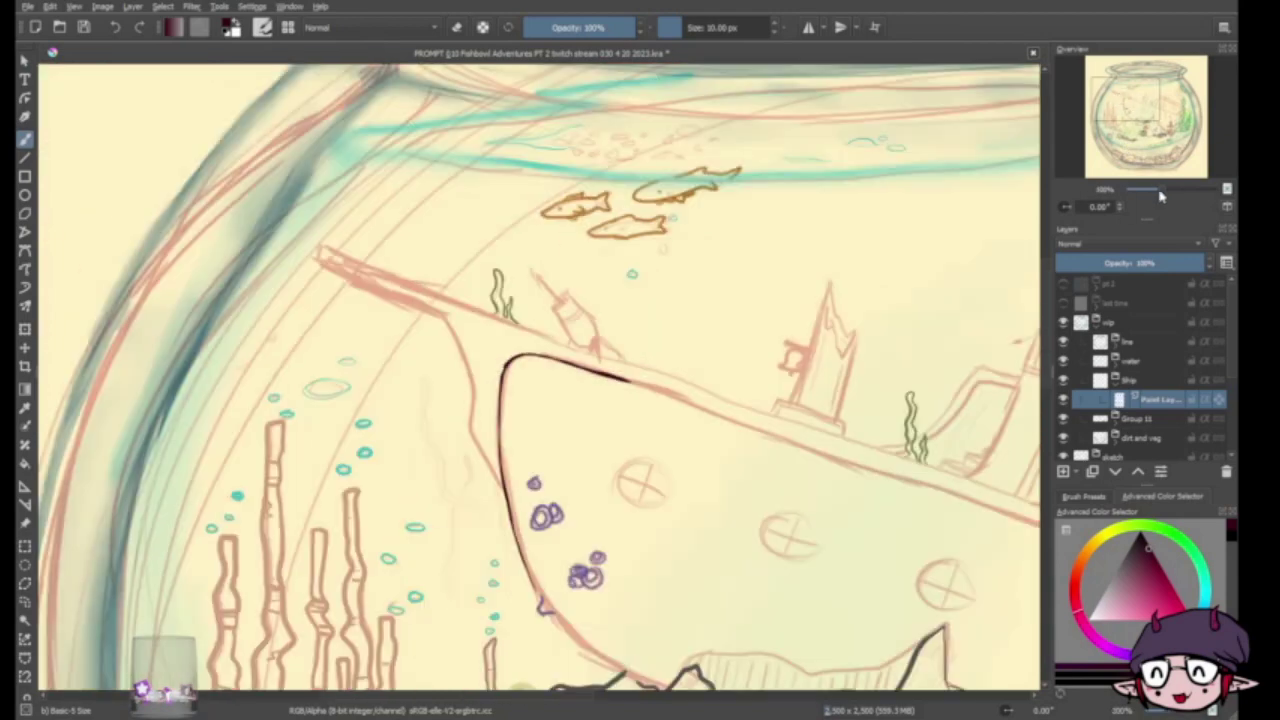
Ink the hull's deck line and the outline of the cabin's curved side panel in dark maroon
left_click_drag(535, 367, 895, 488)
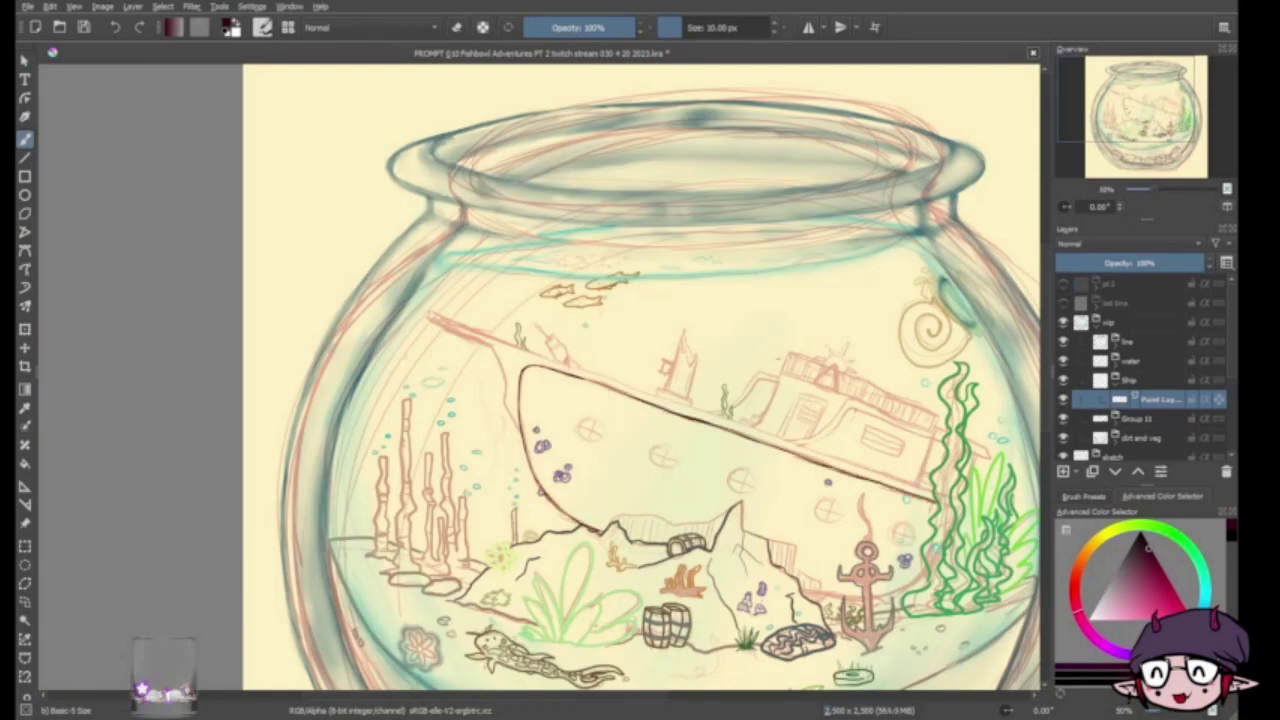
key("plus")
key("plus")
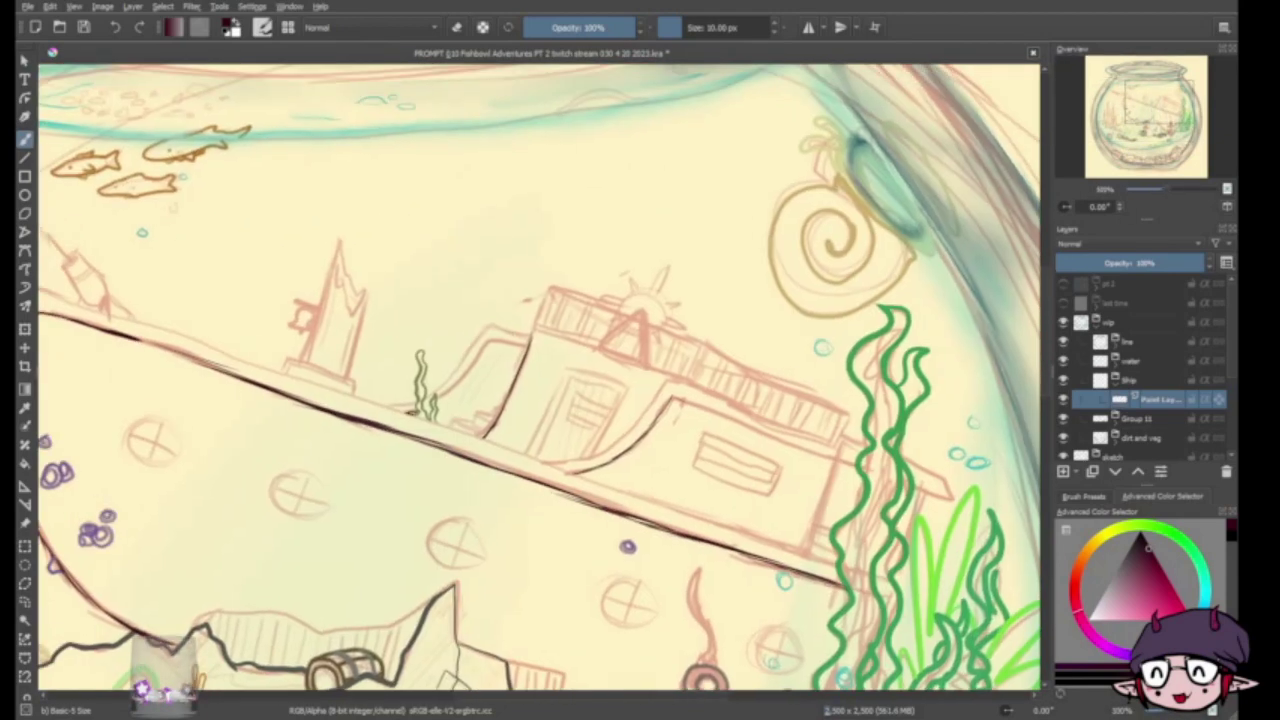
left_click_drag(672, 400, 808, 453)
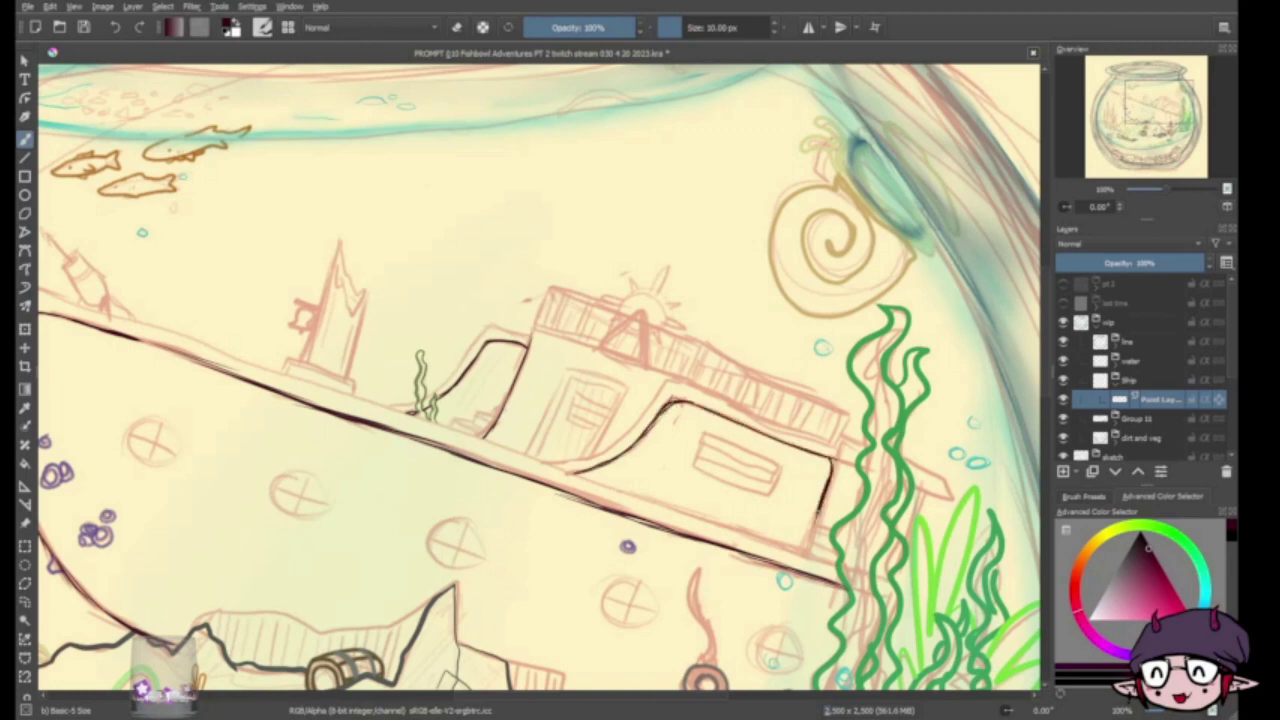
left_click_drag(578, 474, 784, 544)
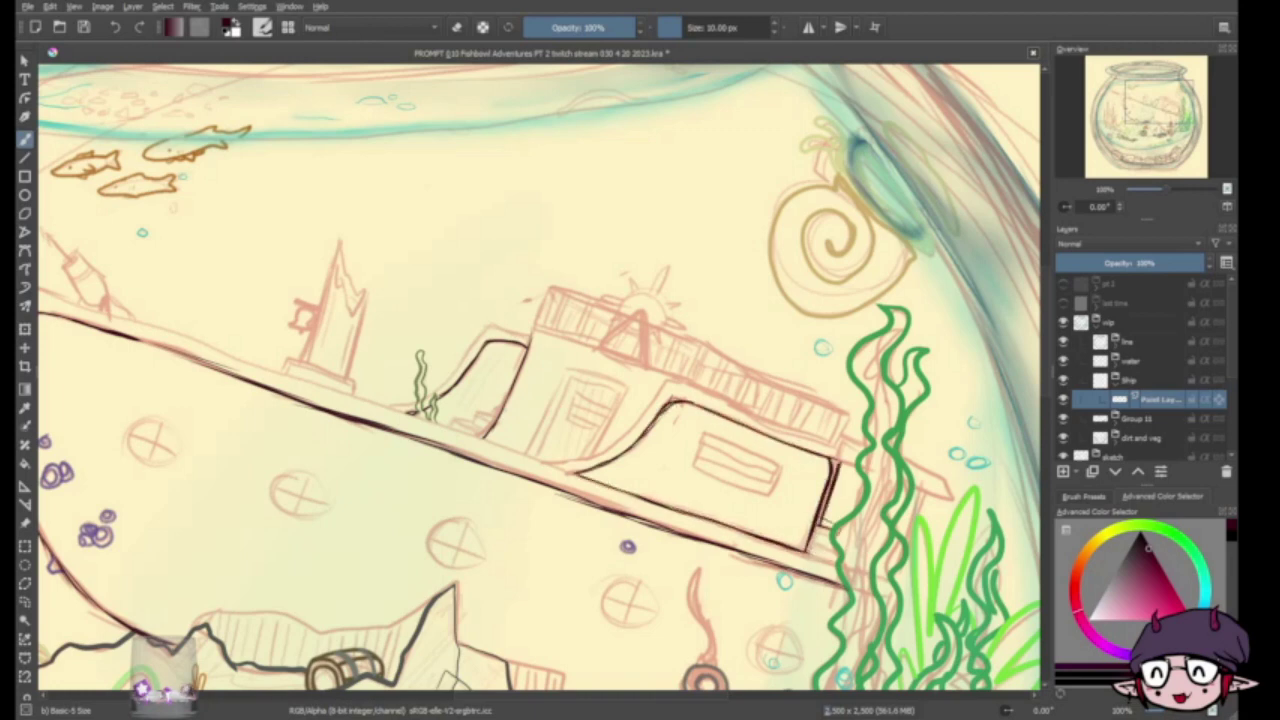
mouse_move(822, 458)
left_mouse_down()
mouse_move(796, 546)
mouse_move(814, 480)
mouse_move(808, 548)
left_mouse_up()
Redraw the side panel's rear edge further in and ink the cabin front's roof edge, doorway and triangular wheel stand
key("e")
left_click_drag(552, 345, 666, 380)
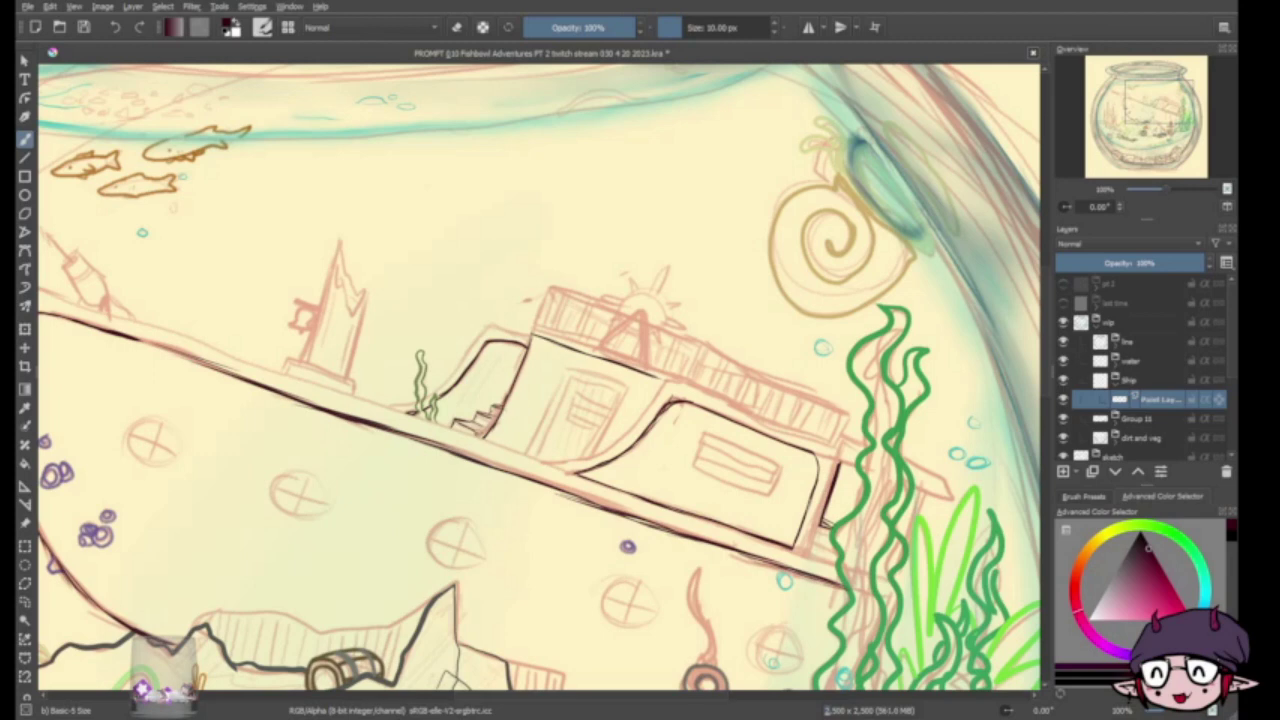
mouse_move(541, 440)
left_mouse_down()
mouse_move(628, 385)
mouse_move(608, 430)
left_mouse_up()
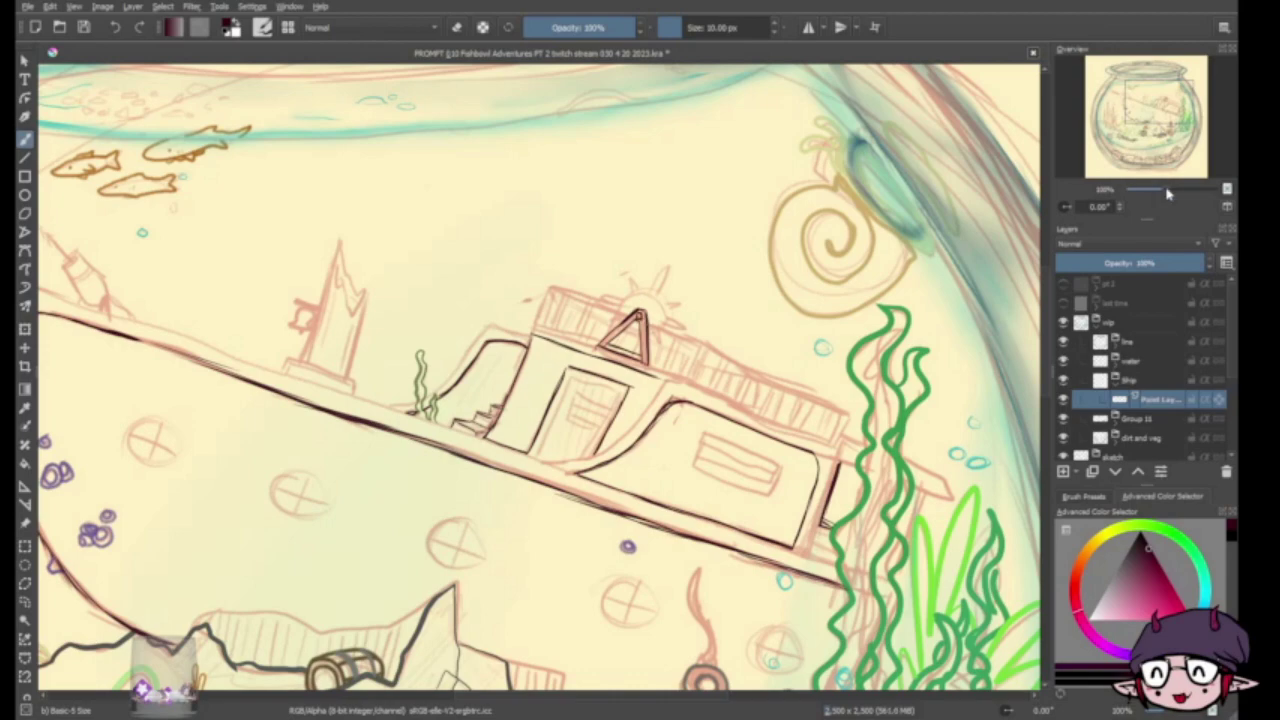
left_click_drag(1166, 193, 1172, 193)
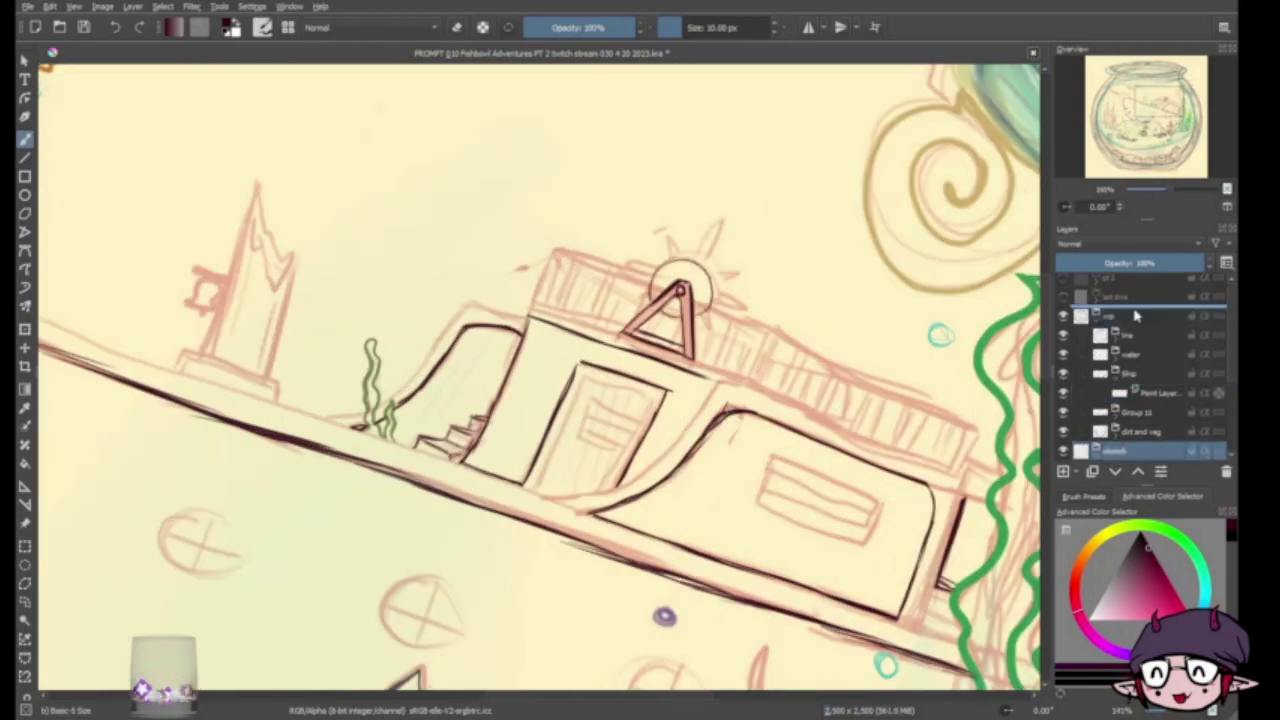
Ink the ship's wheel on its stand with a double rim and handles radiating outward
key("plus")
key("plus")
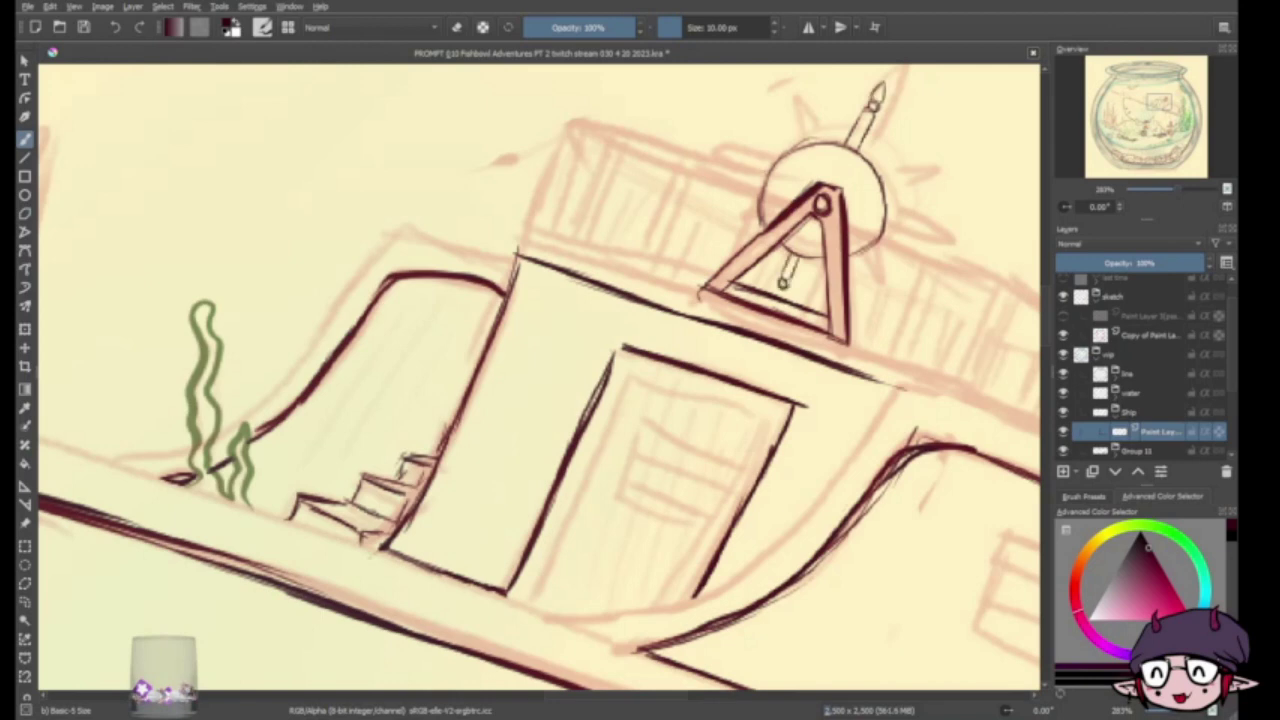
left_click_drag(712, 152, 722, 158)
left_click_drag(884, 234, 932, 262)
left_click_drag(790, 142, 812, 150)
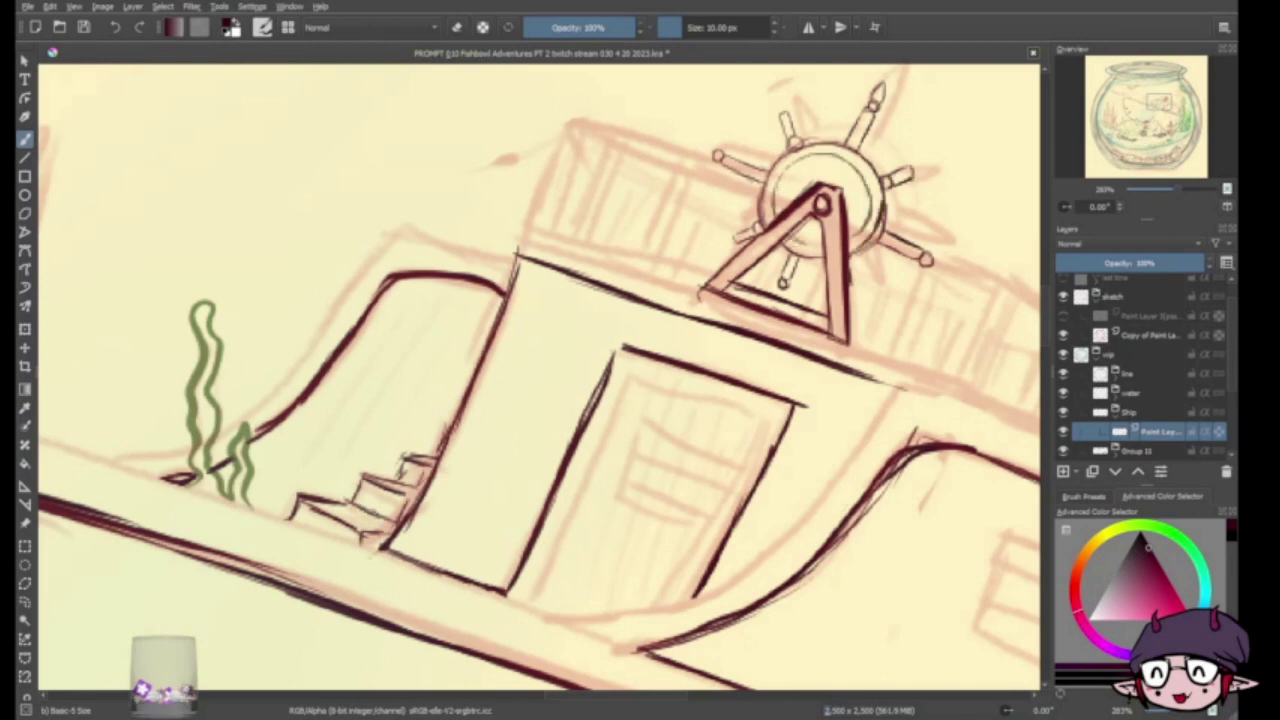
Erase the wheel's lower-right handle, redraw it shorter, and ink the spokes inside the rim
key("e")
left_click_drag(872, 228, 928, 262)
key("e")
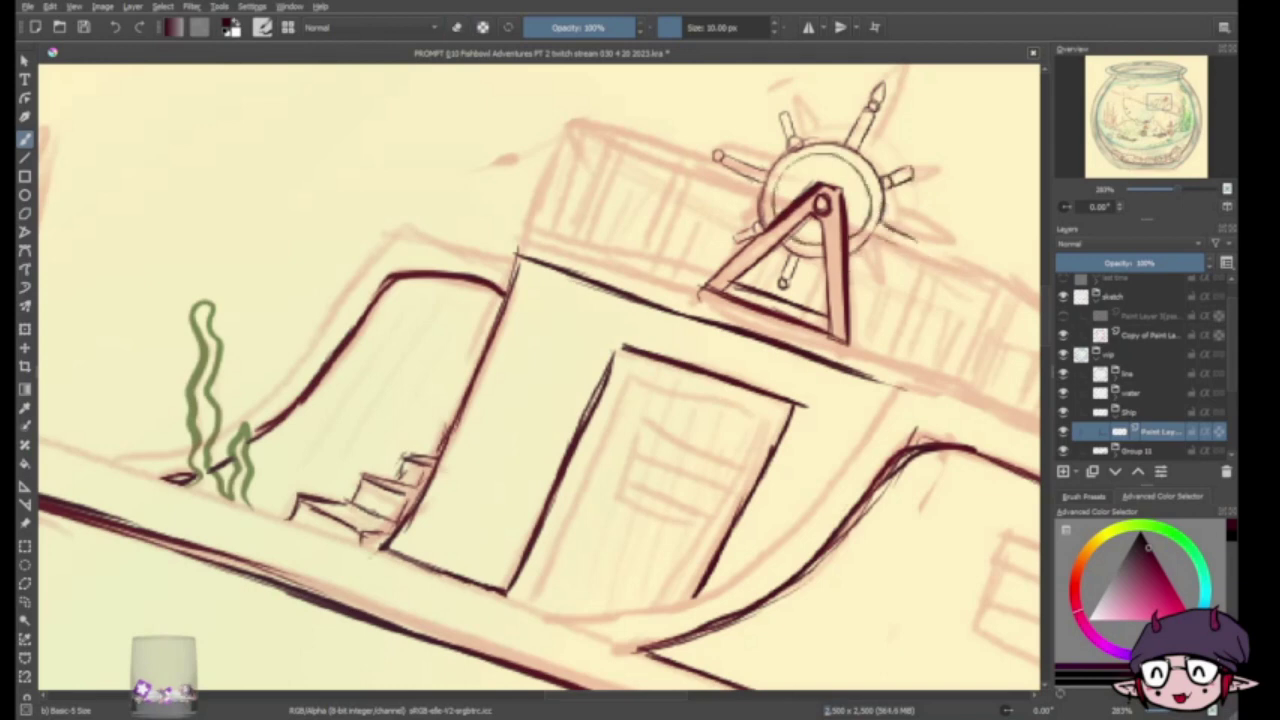
mouse_move(784, 154)
left_mouse_down()
mouse_move(834, 186)
mouse_move(804, 196)
left_mouse_up()
left_click_drag(836, 196, 868, 218)
left_click_drag(798, 222, 818, 242)
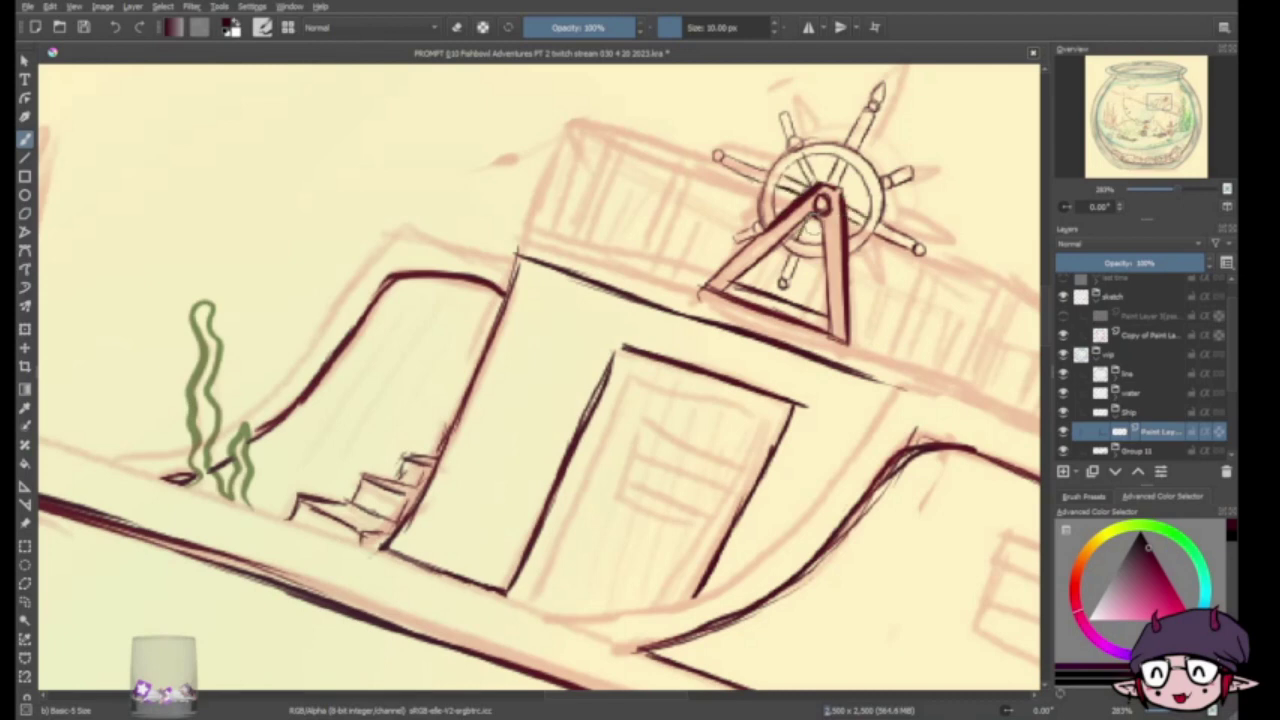
Ink the inner frame of the cabin doorway and hatch a small shadow in its upper corner
key("minus")
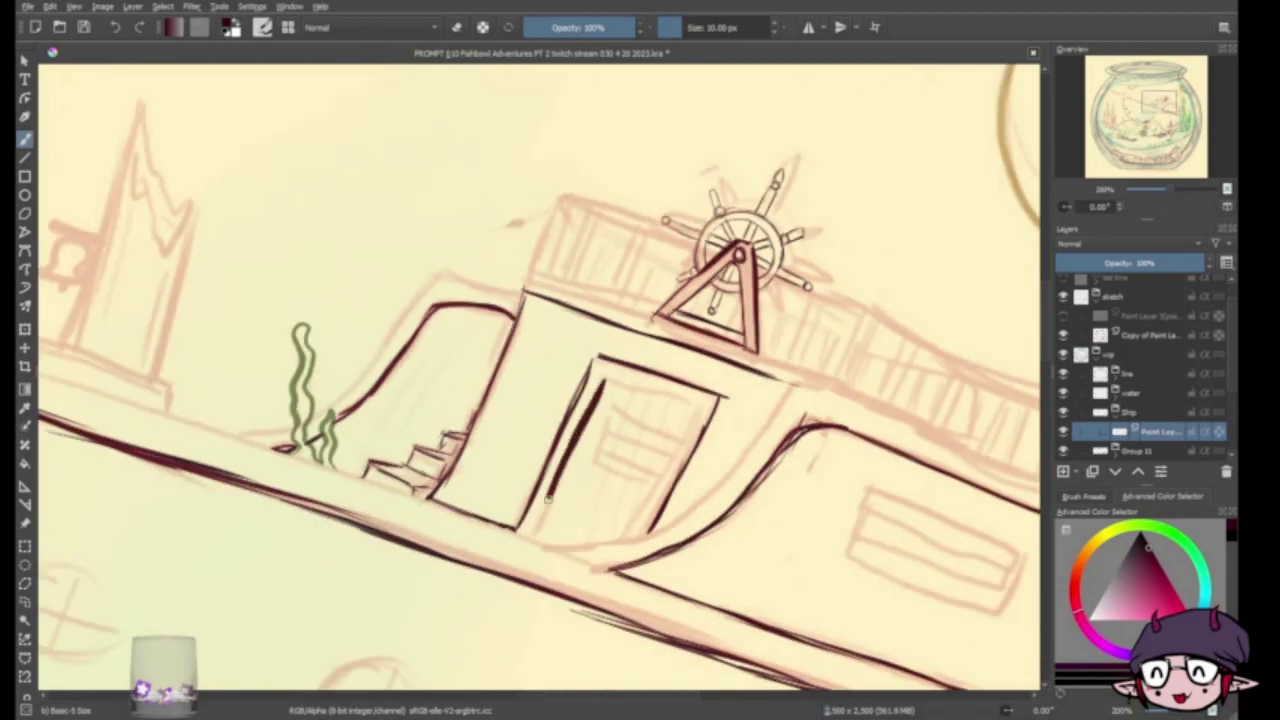
left_click_drag(536, 535, 690, 408)
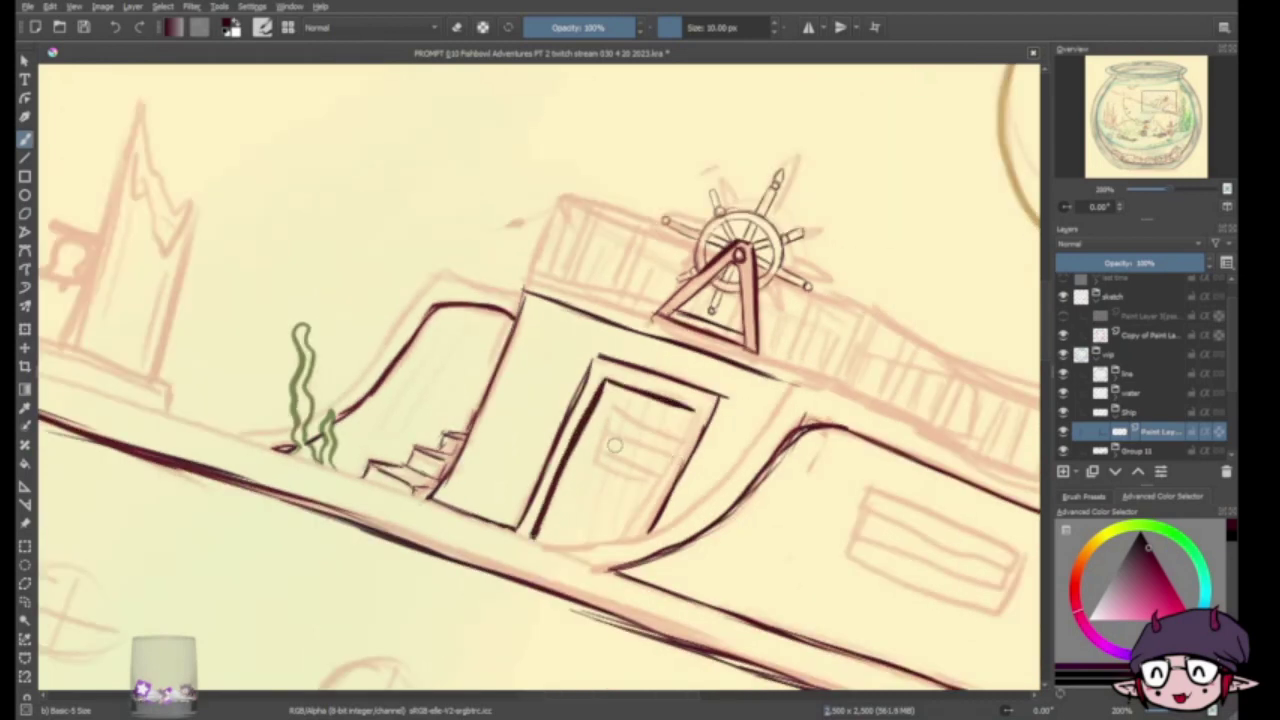
left_click_drag(600, 405, 622, 390)
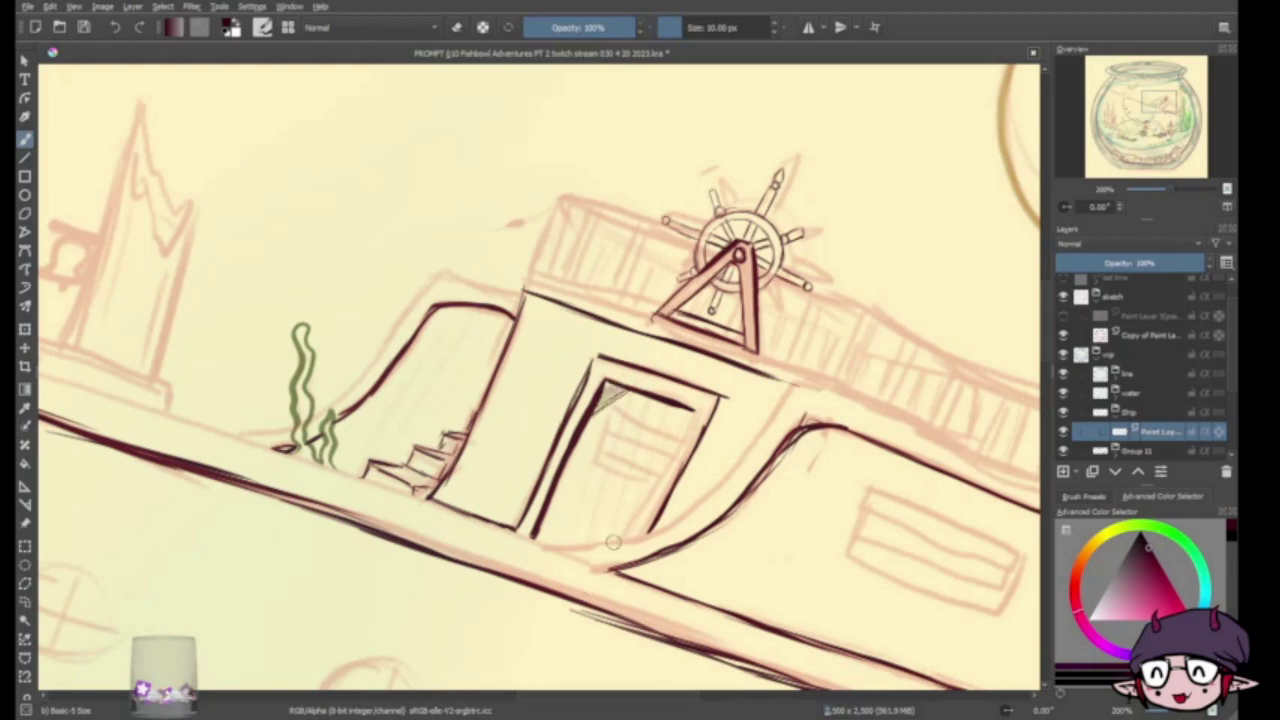
Ink the two sides of the broken mast stump on the deck and its first wood-grain marks
left_click_drag(500, 400, 940, 480)
left_click_drag(578, 182, 497, 424)
left_click_drag(548, 306, 510, 424)
left_click_drag(566, 332, 546, 380)
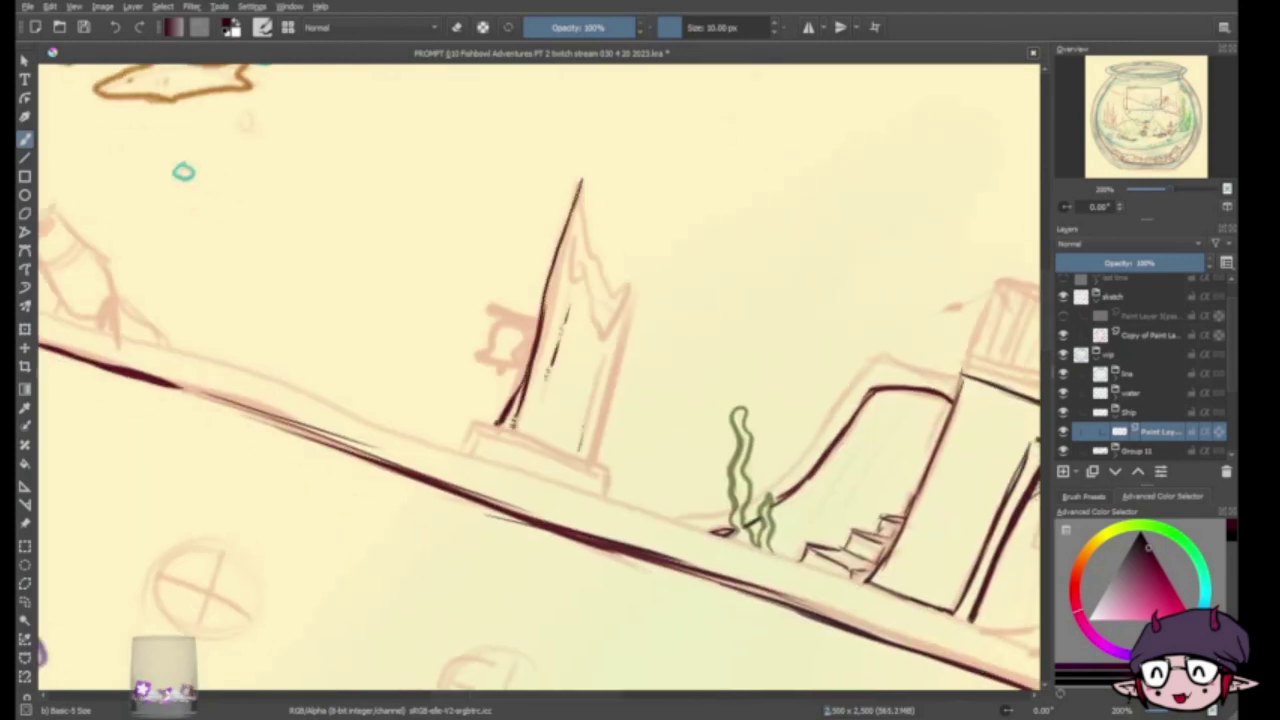
left_click_drag(608, 350, 584, 426)
left_click_drag(642, 252, 592, 450)
Ink the mast stump's jagged, splintered top and a central grain crack running down the wood
left_click_drag(584, 296, 548, 440)
left_click_drag(590, 248, 566, 296)
left_click_drag(580, 180, 566, 252)
left_click_drag(610, 282, 578, 340)
left_click_drag(644, 250, 608, 326)
left_click_drag(582, 186, 598, 248)
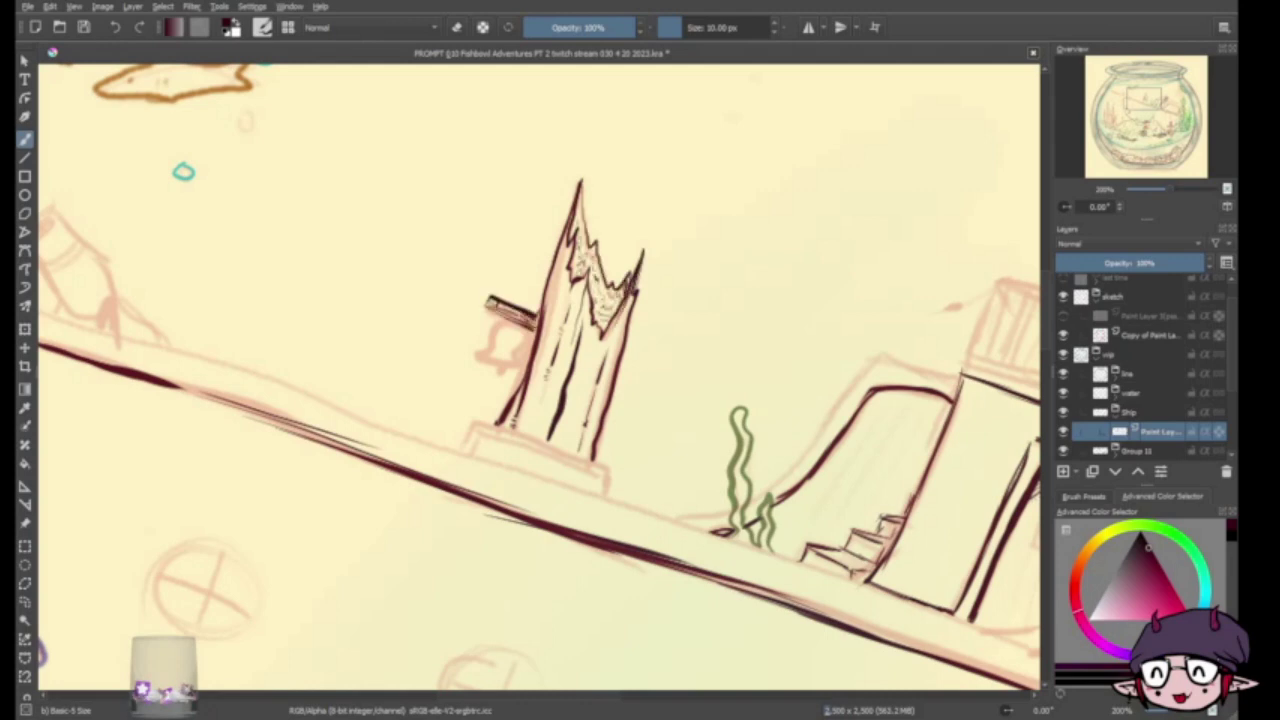
Add fine wood-grain lines along the length of the mast stump
left_click_drag(562, 248, 542, 326)
left_click_drag(548, 376, 524, 432)
left_click_drag(586, 364, 564, 434)
left_click_drag(612, 330, 584, 390)
left_click_drag(626, 318, 610, 378)
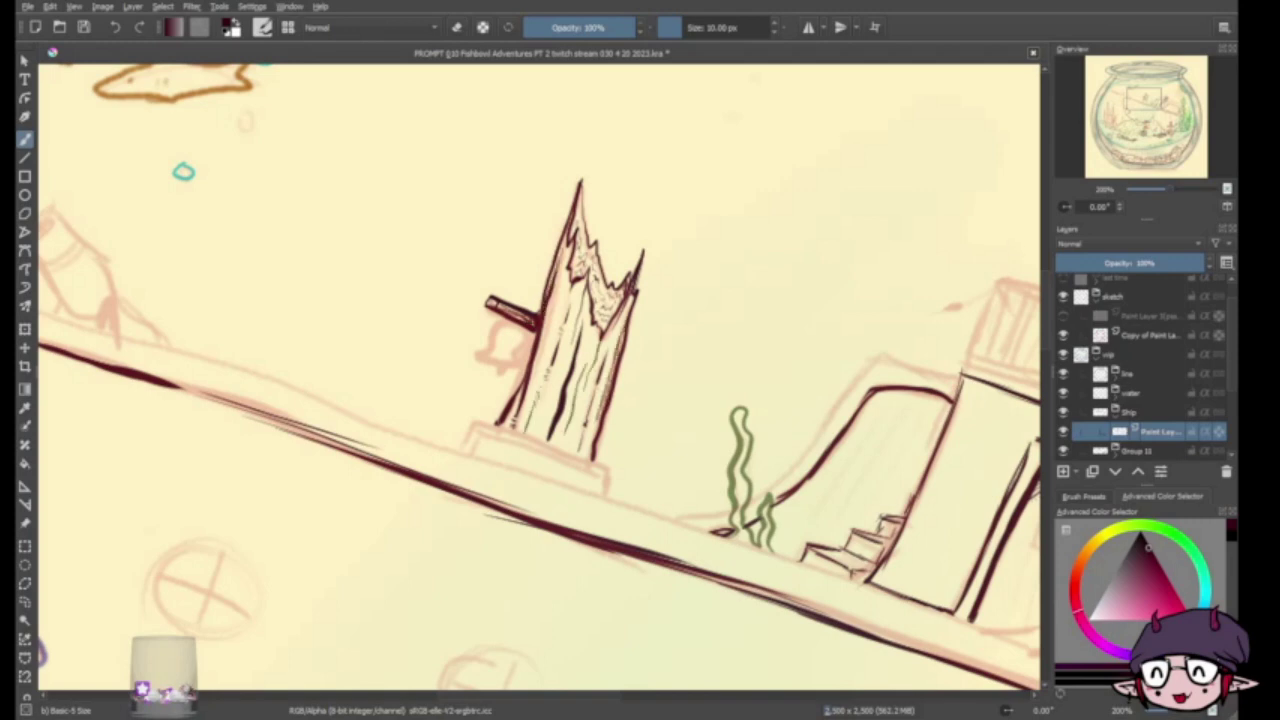
Ink the first two round portholes nearest the bow with double crossbars following the sketch
left_click_drag(470, 466, 785, 256)
left_click_drag(506, 312, 575, 362)
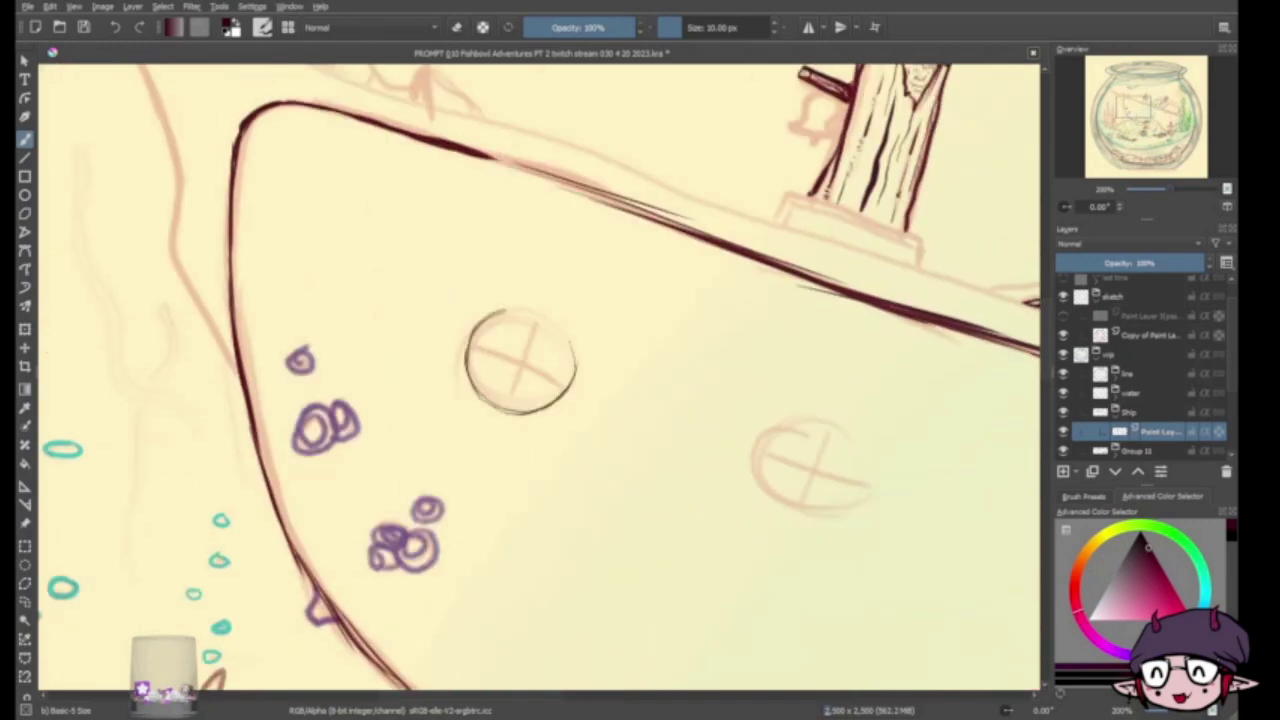
left_click_drag(812, 416, 806, 420)
left_click_drag(470, 340, 562, 400)
left_click_drag(530, 314, 512, 408)
left_click_drag(470, 342, 570, 380)
left_click_drag(832, 418, 800, 504)
left_click_drag(844, 420, 814, 506)
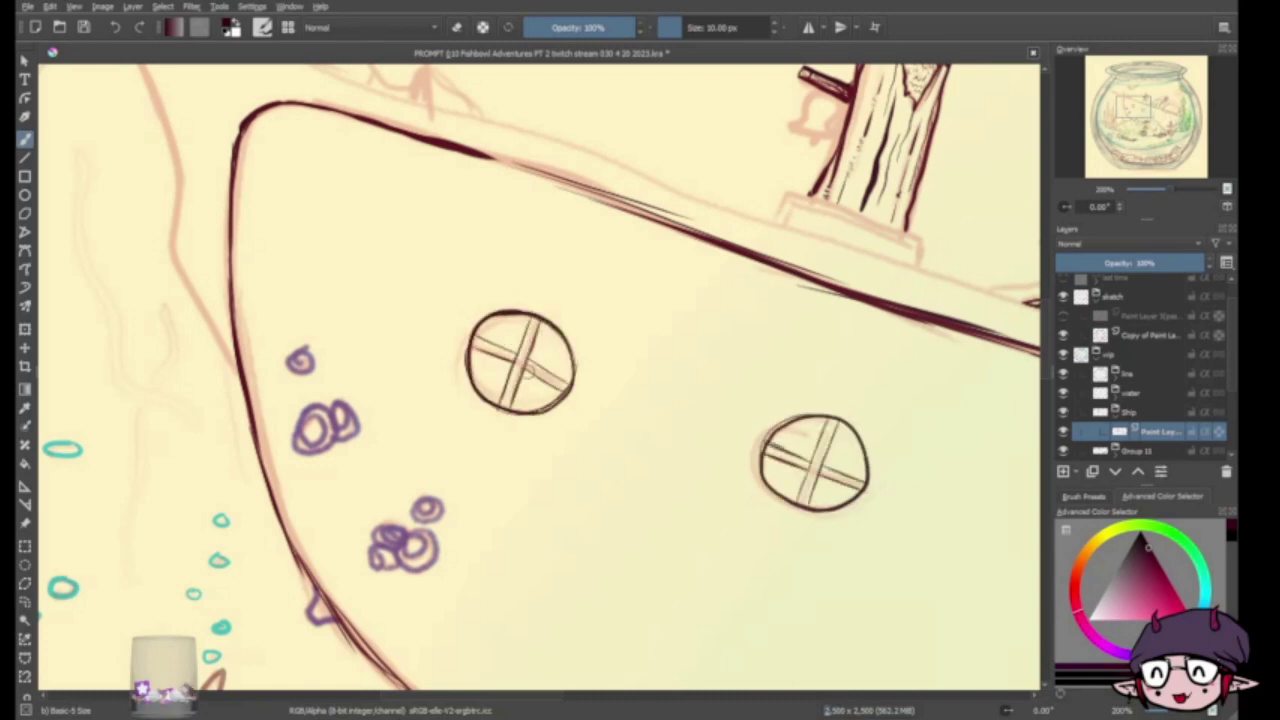
Ink the crossbars of the third porthole and complete the fourth porthole with its round frame and double crossbars
mouse_move(637, 317)
left_mouse_down()
mouse_move(680, 316)
mouse_move(648, 335)
mouse_move(632, 402)
left_mouse_up()
left_click_drag(674, 312, 644, 406)
left_click_drag(592, 340, 694, 384)
mouse_move(592, 352)
left_mouse_down()
mouse_move(690, 394)
mouse_move(247, 249)
mouse_move(190, 192)
left_mouse_up()
left_click_drag(495, 237, 490, 240)
mouse_move(505, 245)
left_mouse_down()
mouse_move(478, 334)
mouse_move(490, 336)
left_mouse_up()
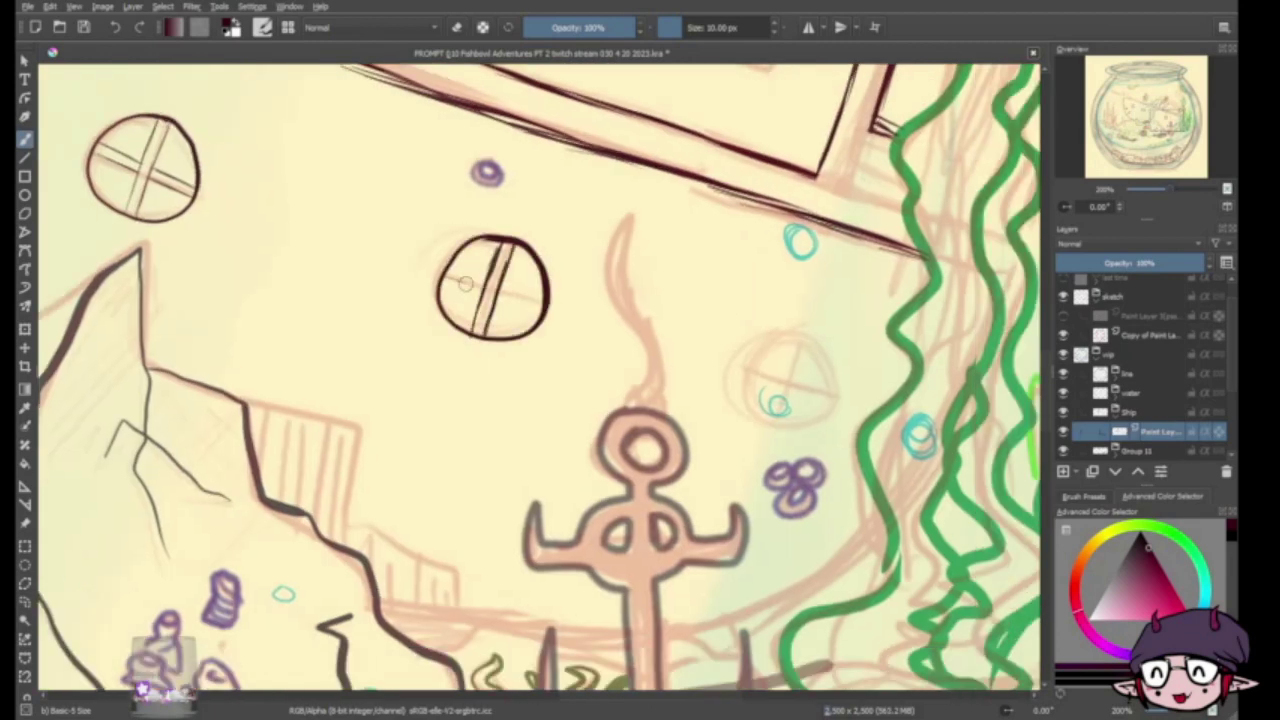
left_click_drag(446, 276, 542, 308)
left_click_drag(448, 266, 544, 298)
Ink the double crossbars in the fifth porthole, nearest the stern
mouse_move(805, 332)
left_mouse_down()
mouse_move(827, 359)
mouse_move(780, 387)
mouse_move(774, 428)
left_mouse_up()
left_click_drag(806, 338, 788, 430)
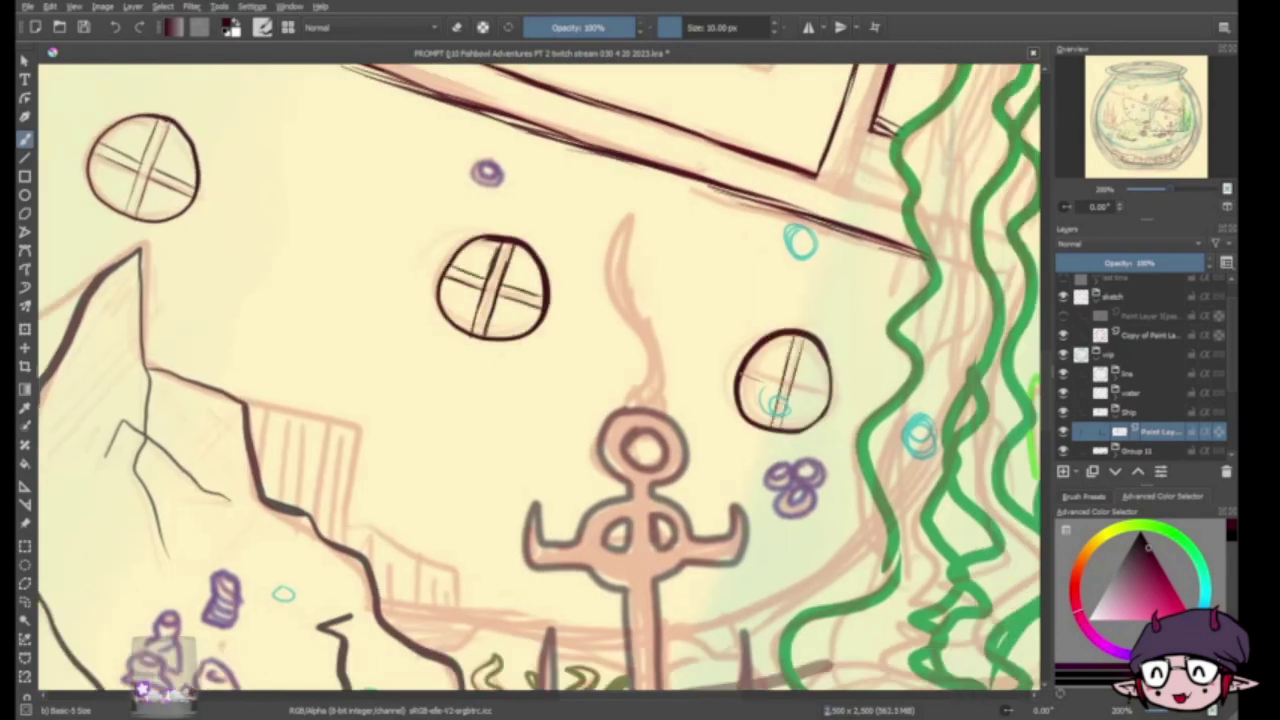
left_click_drag(740, 380, 830, 402)
left_click_drag(744, 366, 826, 390)
Switch the brush colour to brown and ink the bow's outline and the upper edge of the deck rail
scroll(540, 378, "down", 5)
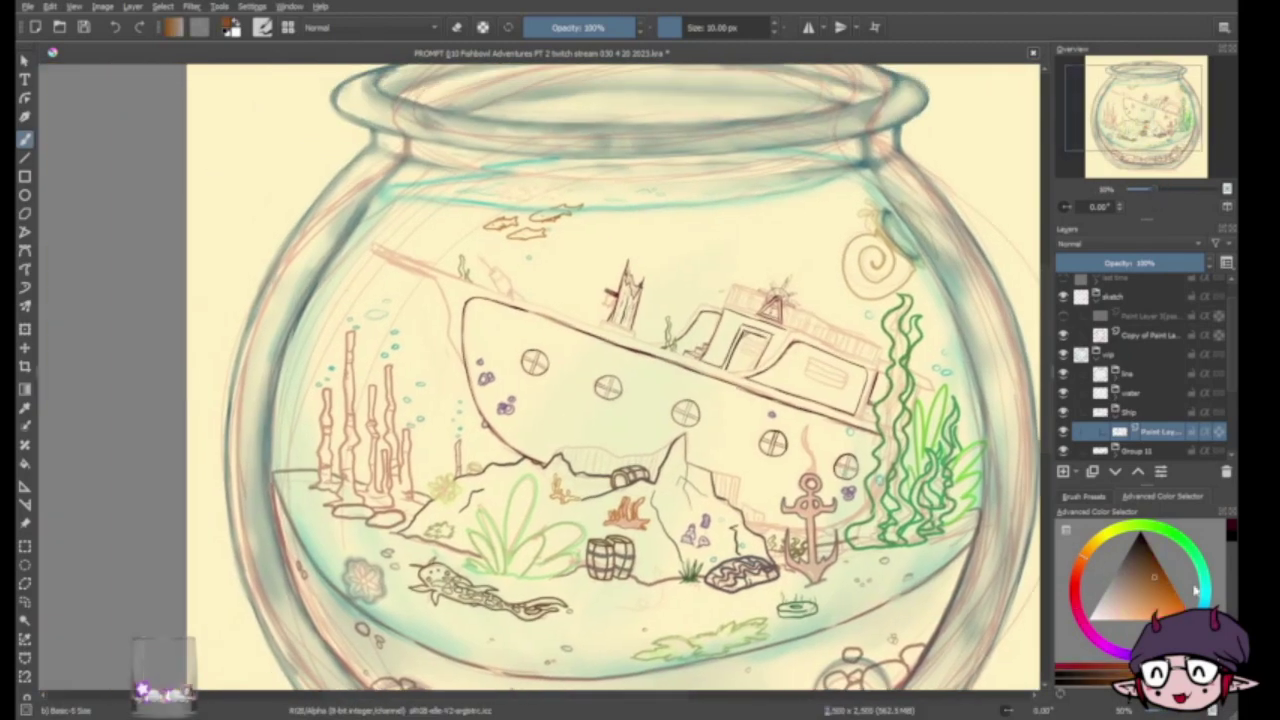
scroll(540, 378, "up", 4)
left_click_drag(300, 200, 700, 422)
mouse_move(466, 216)
left_mouse_down()
mouse_move(474, 248)
mouse_move(905, 388)
left_mouse_up()
mouse_move(478, 248)
left_mouse_down()
mouse_move(640, 322)
mouse_move(716, 556)
left_mouse_up()
left_click_drag(716, 556, 186, 511)
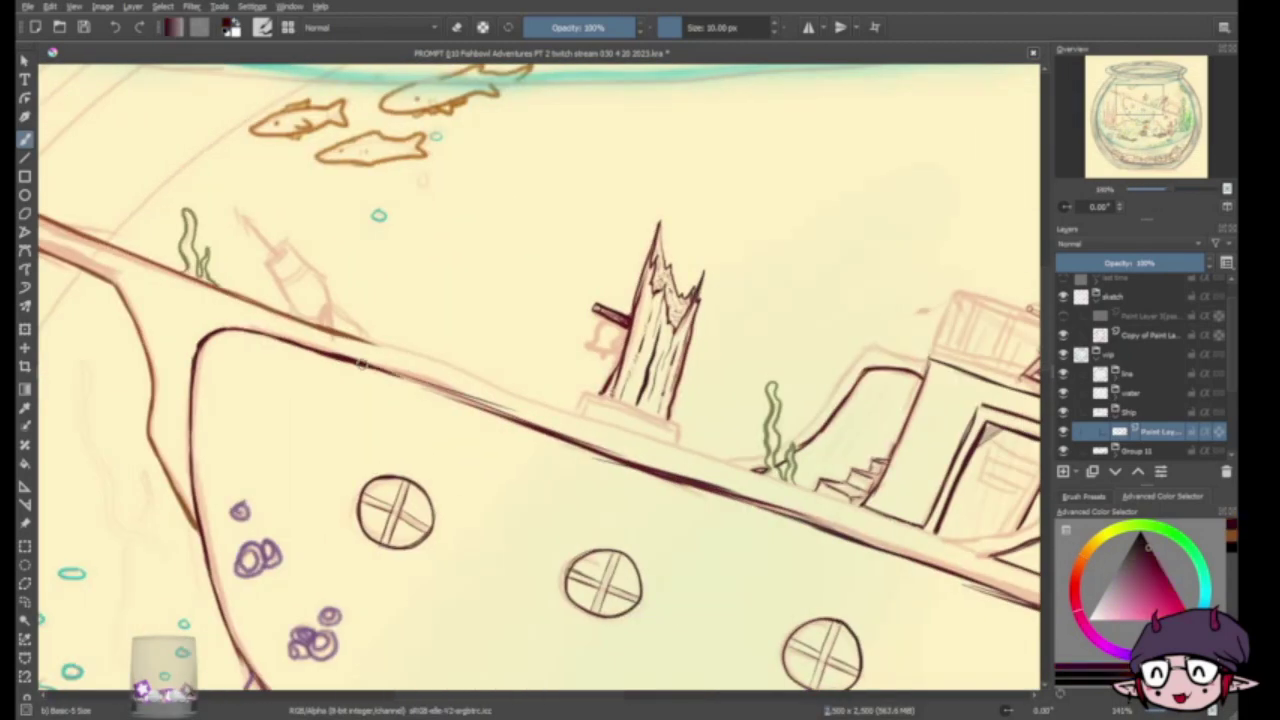
mouse_move(362, 374)
left_mouse_down()
mouse_move(824, 494)
mouse_move(996, 558)
left_mouse_up()
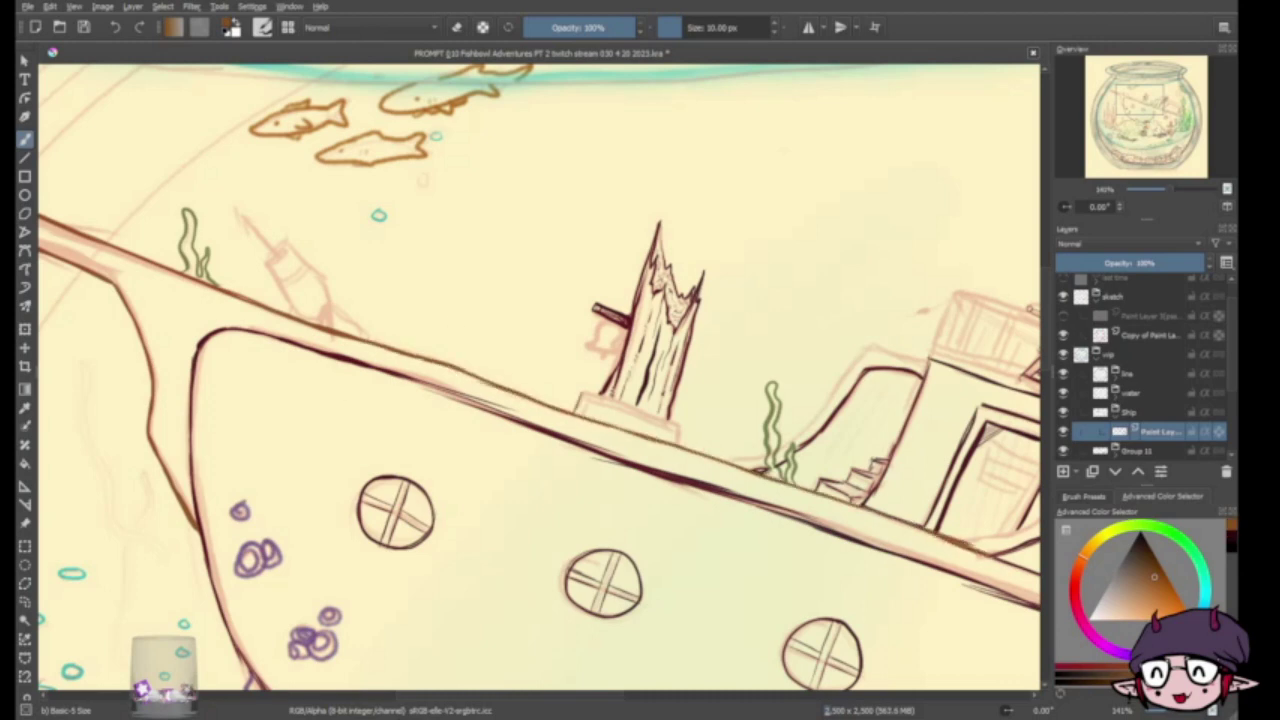
Ink the mast stump's base and the curved trim around both cabin side panels in brown
left_click_drag(578, 396, 678, 426)
mouse_move(586, 398)
left_mouse_down()
mouse_move(678, 428)
mouse_move(620, 398)
mouse_move(680, 434)
left_mouse_up()
left_click_drag(640, 393, 260, 233)
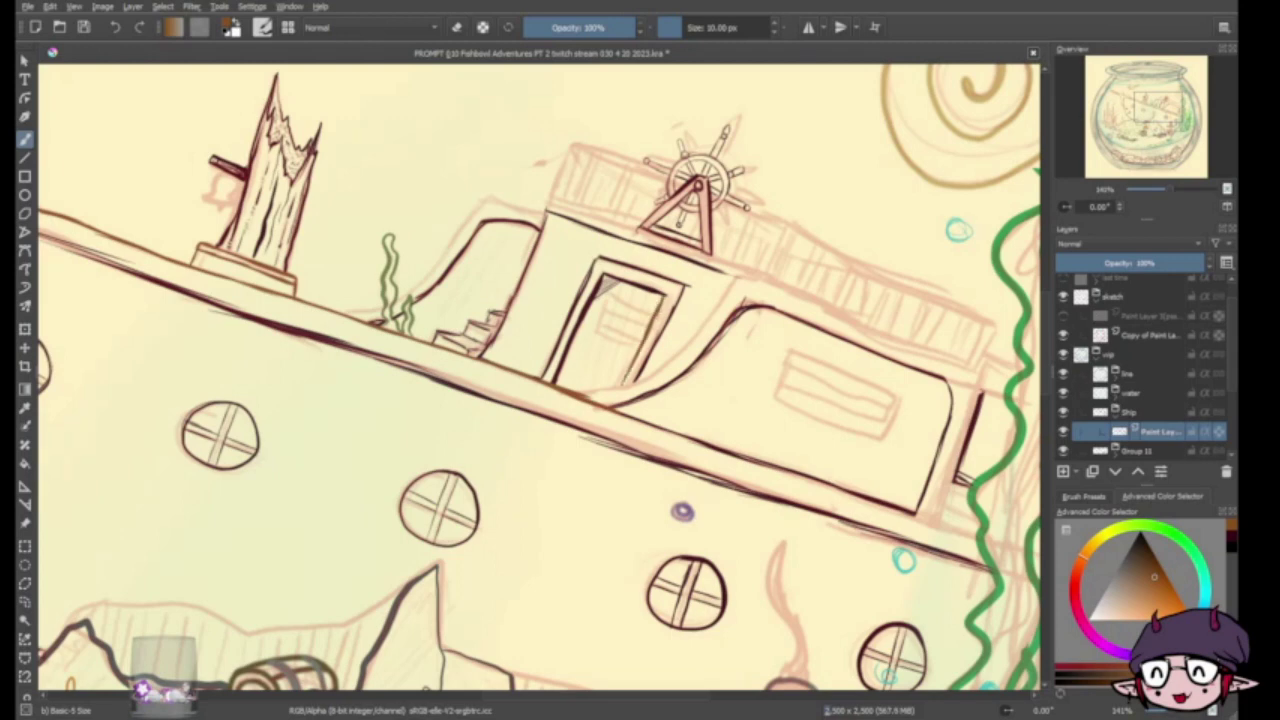
left_click_drag(398, 302, 474, 208)
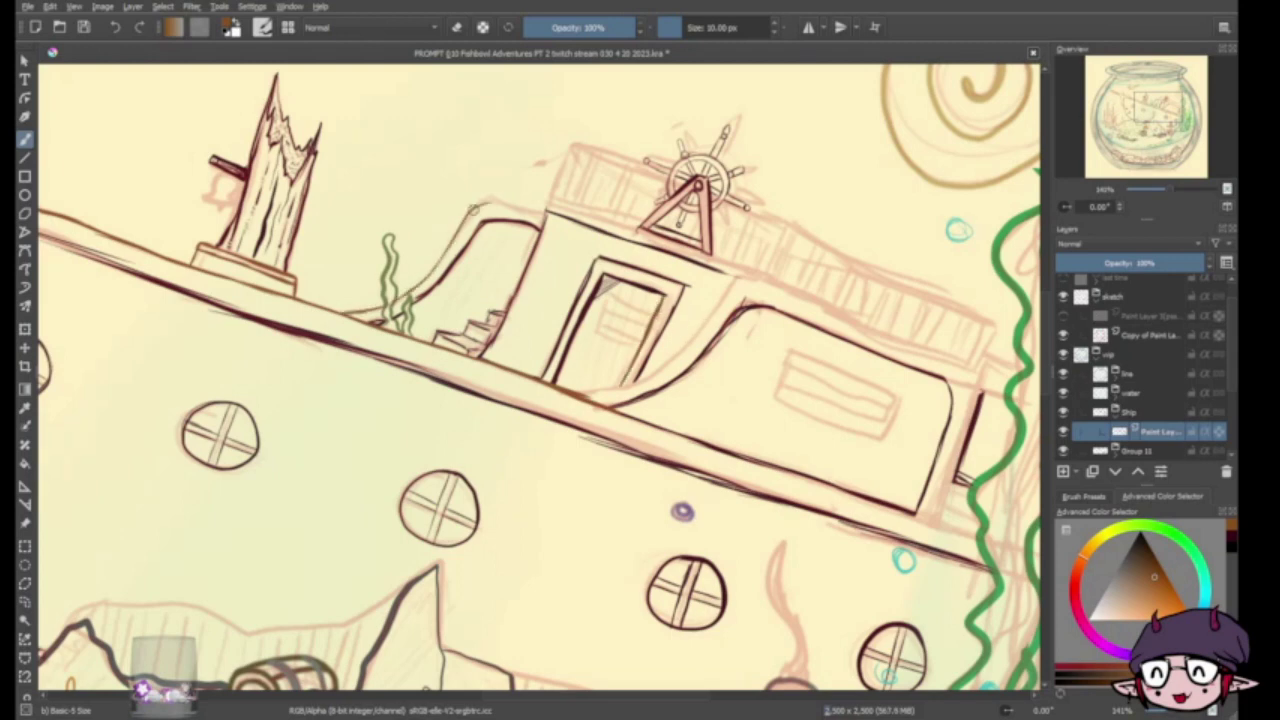
mouse_move(570, 396)
left_mouse_down()
mouse_move(668, 358)
mouse_move(760, 284)
mouse_move(955, 358)
mouse_move(942, 515)
left_mouse_up()
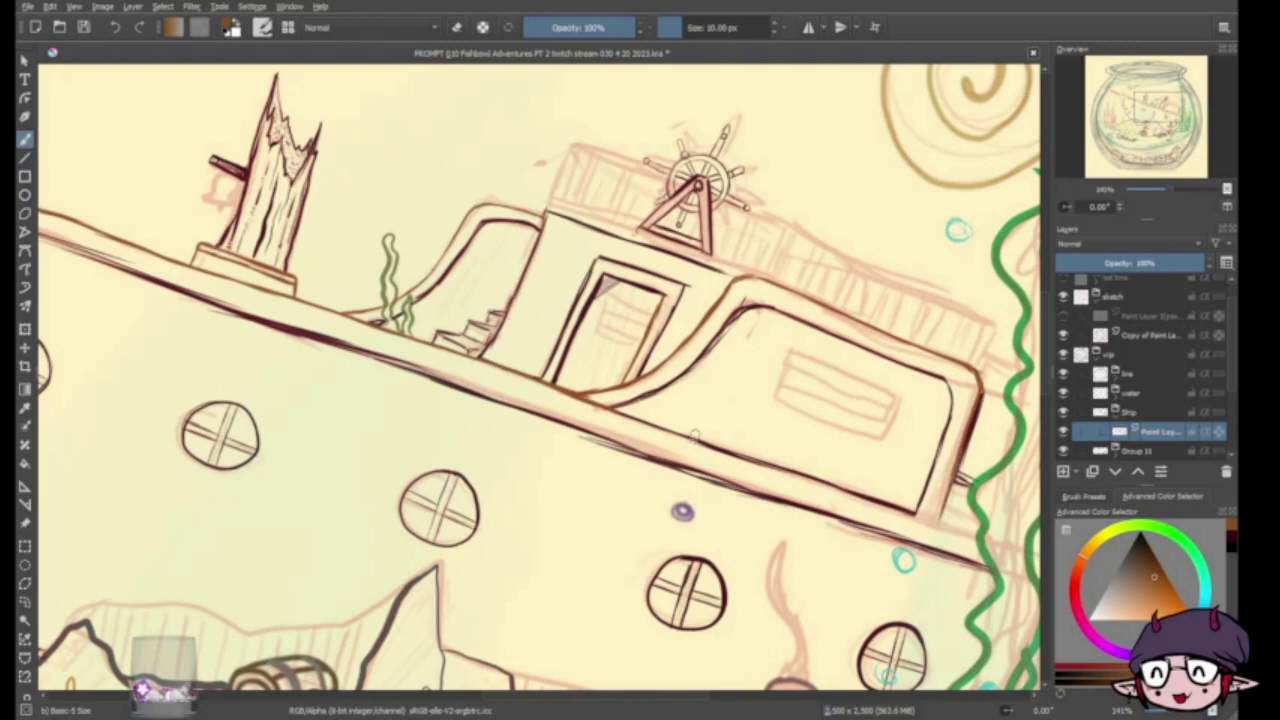
Move the Ship group below the dirt and veg group, and ink the front handrail above the cabin roof on the ship's paint layer
left_click(682, 511)
scroll(826, 643, "up", 2)
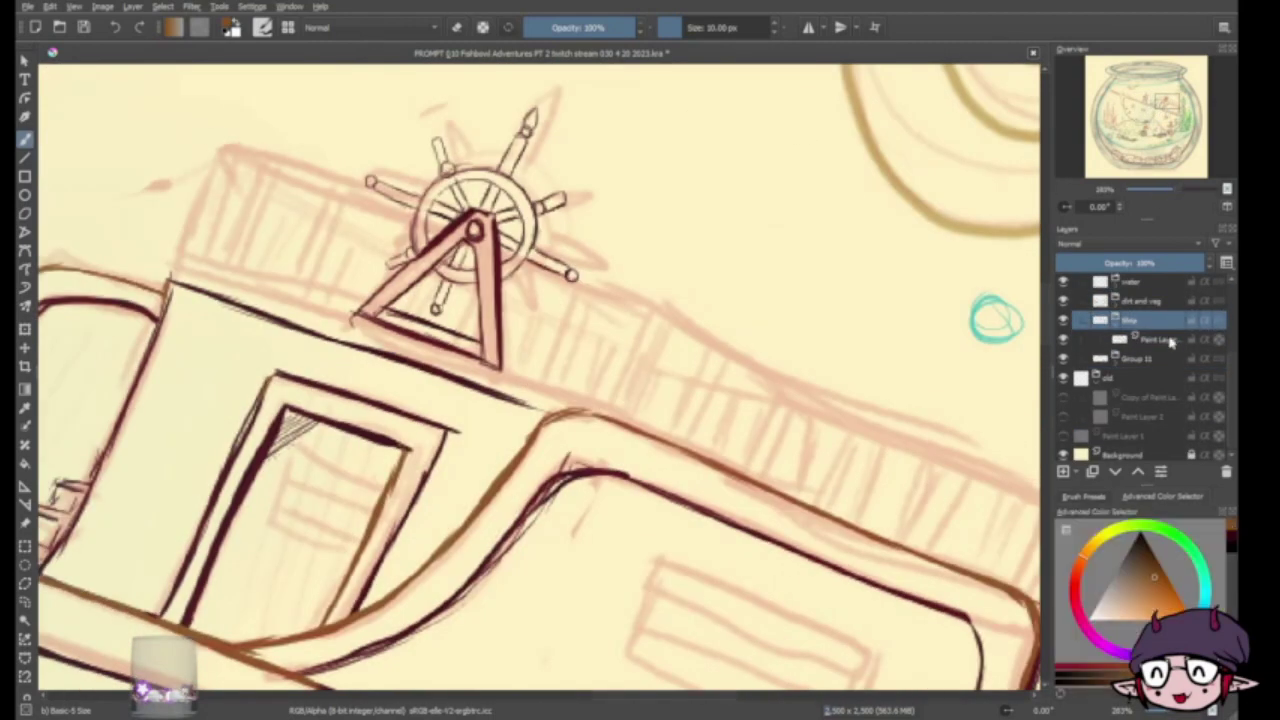
left_click(1172, 342)
left_click_drag(218, 143, 645, 312)
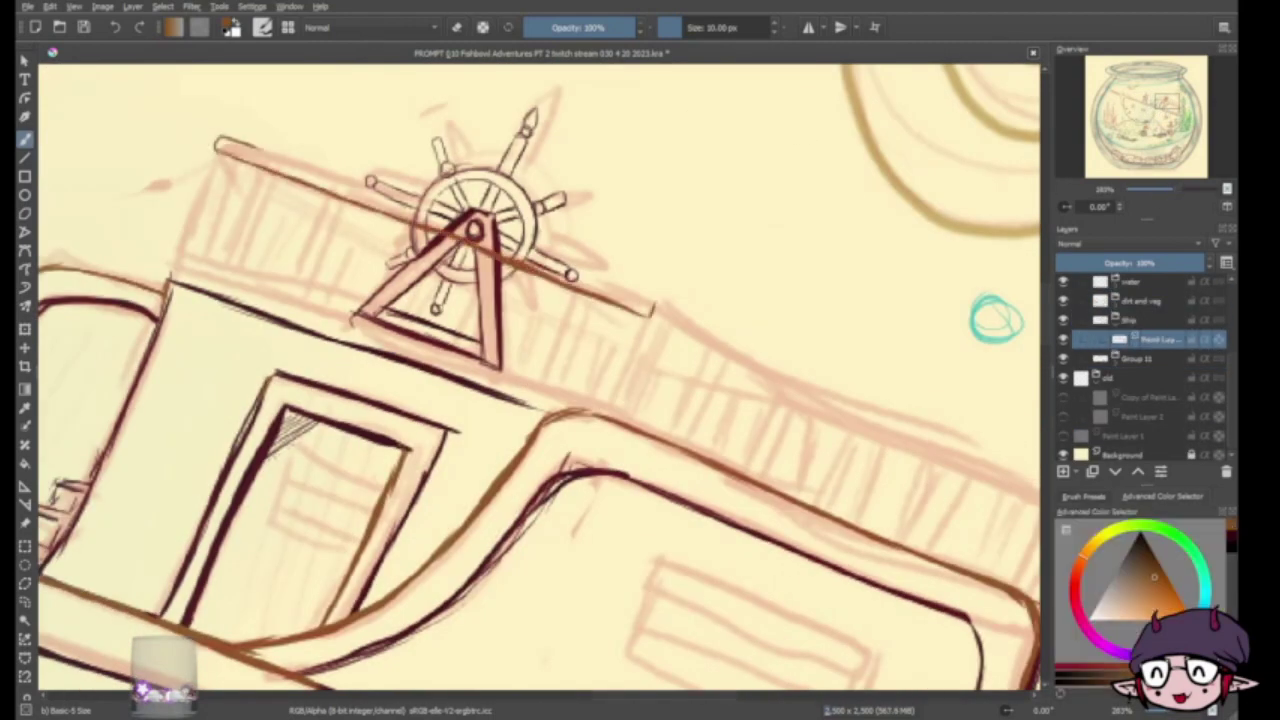
mouse_move(252, 146)
left_mouse_down()
mouse_move(655, 308)
mouse_move(450, 190)
left_mouse_up()
mouse_move(445, 190)
left_mouse_down()
mouse_move(862, 395)
mouse_move(864, 381)
left_mouse_up()
key("v")
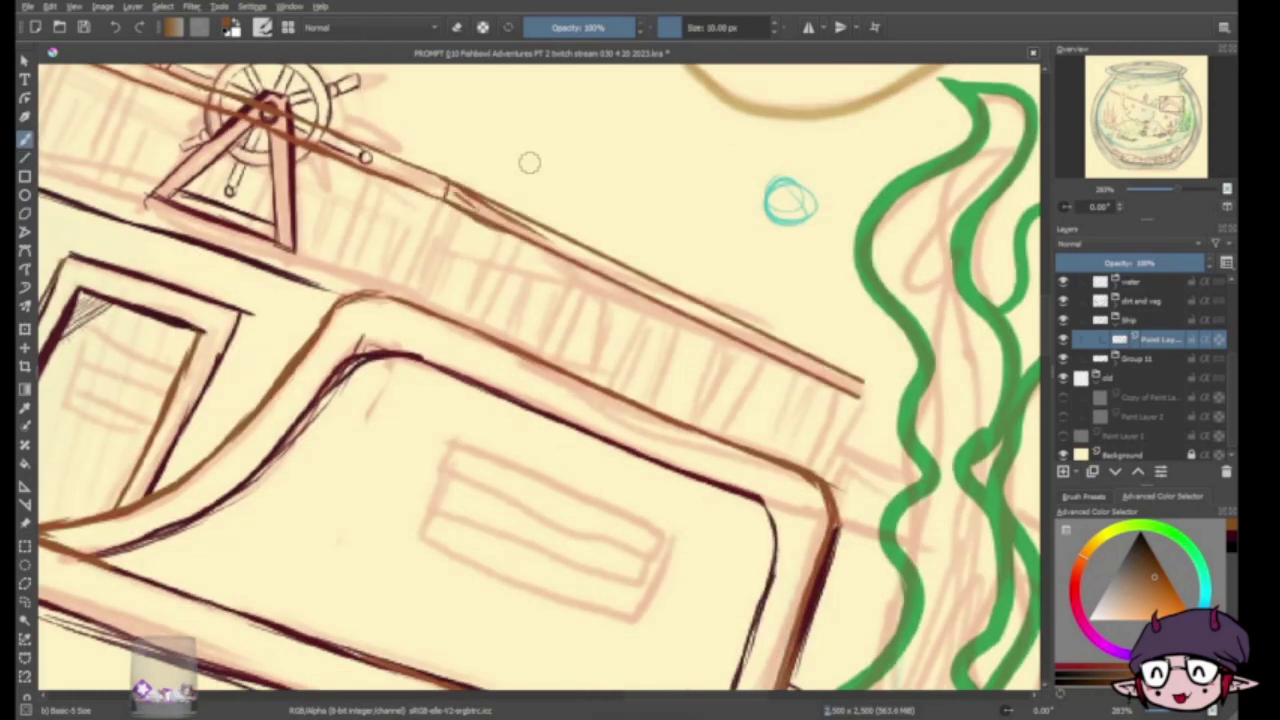
key("ctrl+z")
key("ctrl+z")
Ink the rear section of the roof handrail with a rounded end and the post supporting it
left_click_drag(450, 188, 826, 472)
left_click_drag(846, 394, 820, 470)
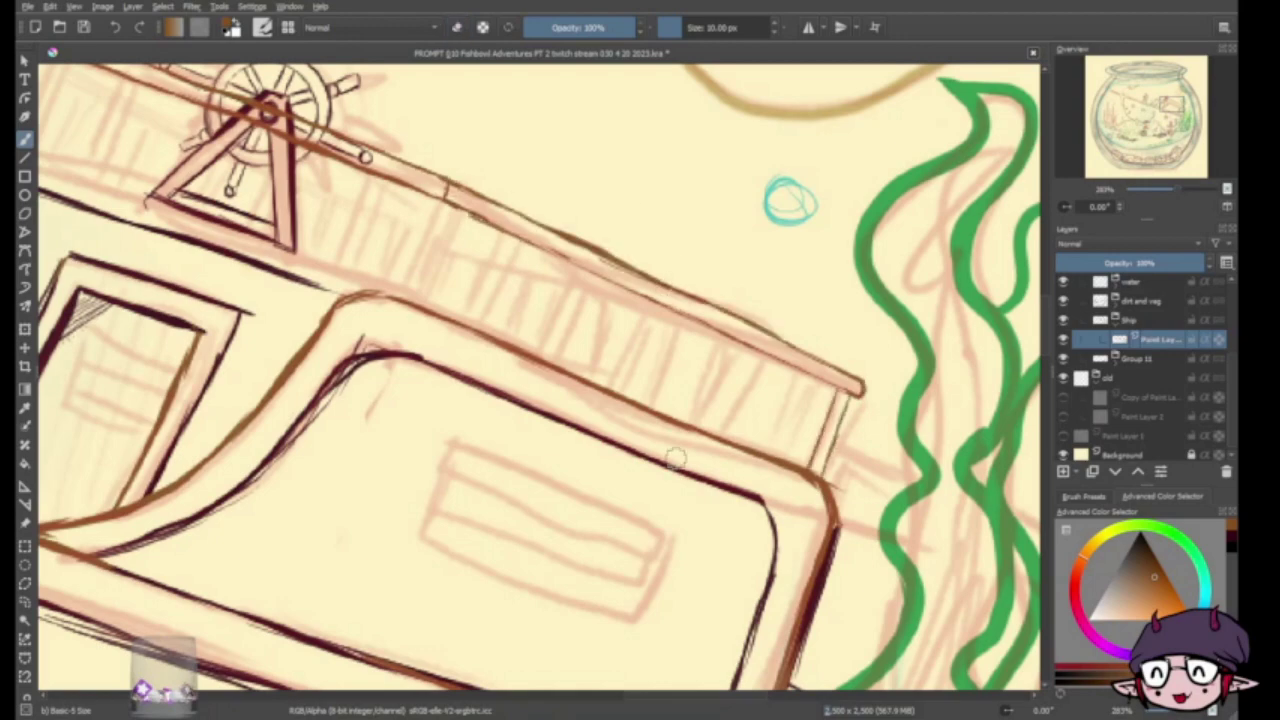
left_click_drag(1170, 190, 1165, 197)
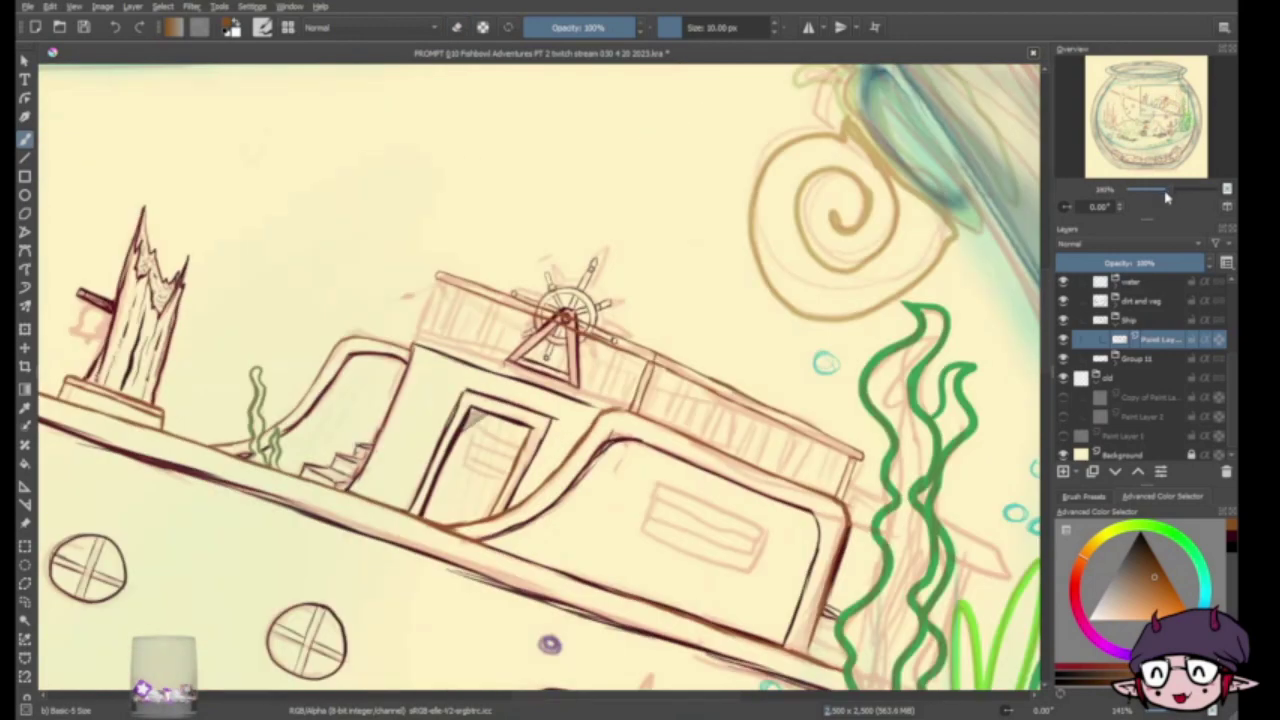
Draw the railing's bottom rail along the cabin roof in brown and clean up its stray lines with the eraser
left_click_drag(414, 341, 840, 497)
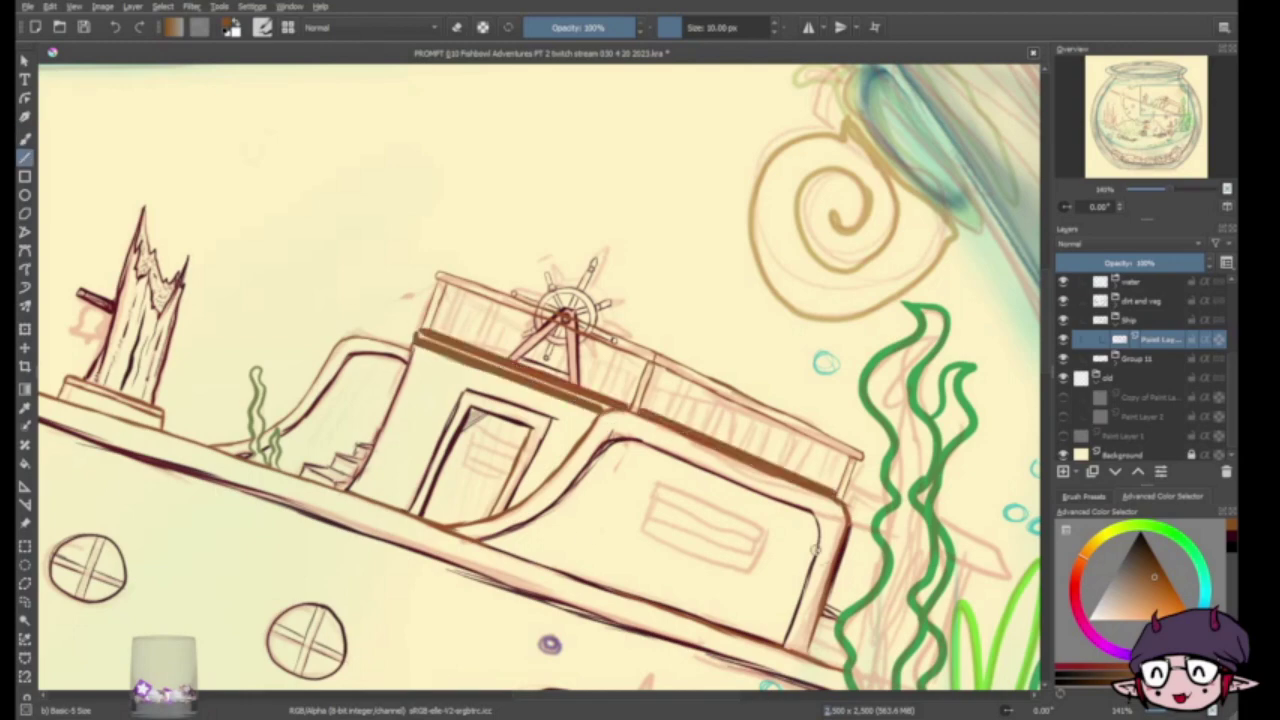
key("plus")
key("plus")
key("plus")
left_click_drag(190, 265, 784, 463)
mouse_move(368, 268)
left_mouse_down()
mouse_move(700, 405)
mouse_move(930, 520)
mouse_move(940, 575)
left_mouse_up()
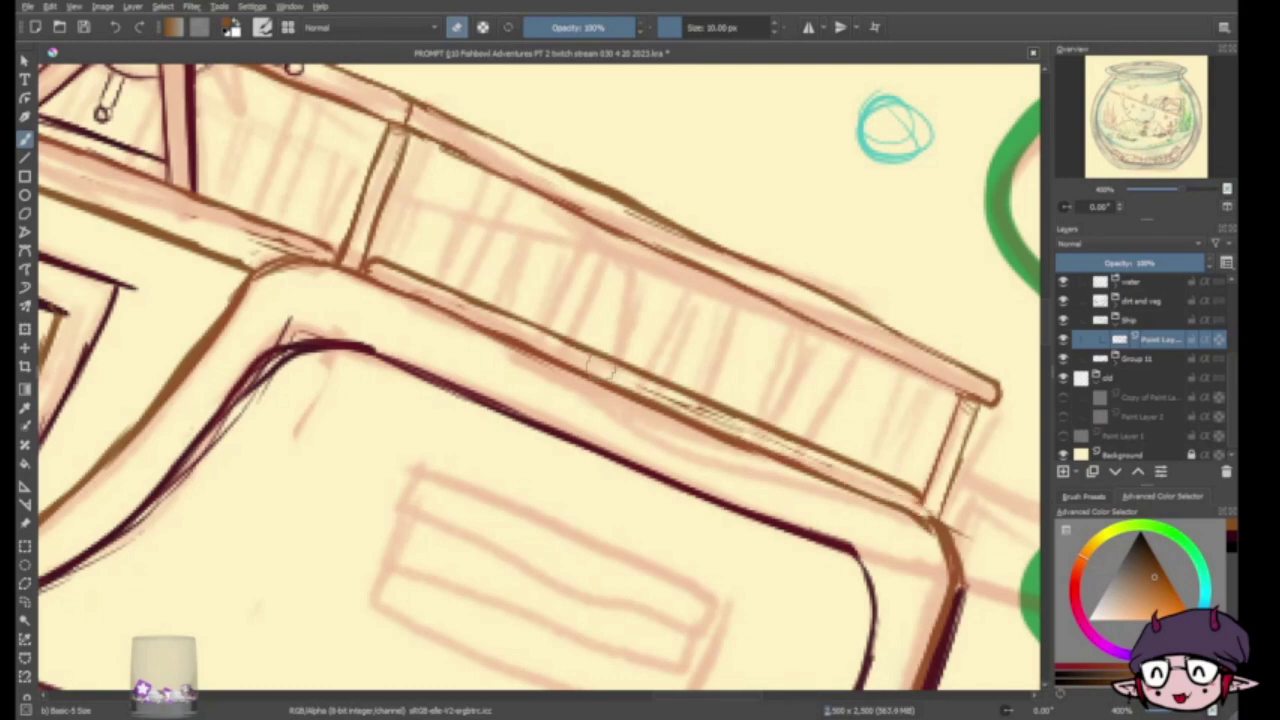
key("e")
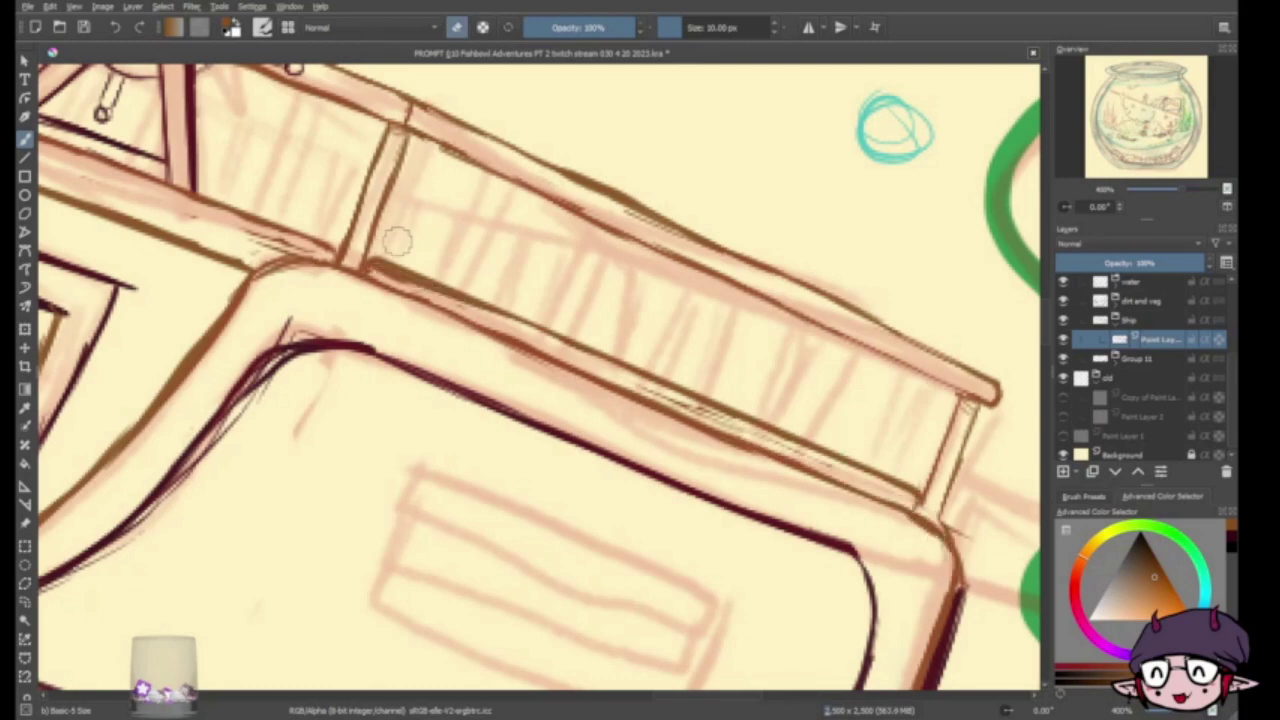
Ink the lower end of the roof railing's front post and two broken baluster stumps beside it in brown
left_click(1176, 192)
left_click_drag(1176, 192, 1190, 189)
left_click(1162, 96)
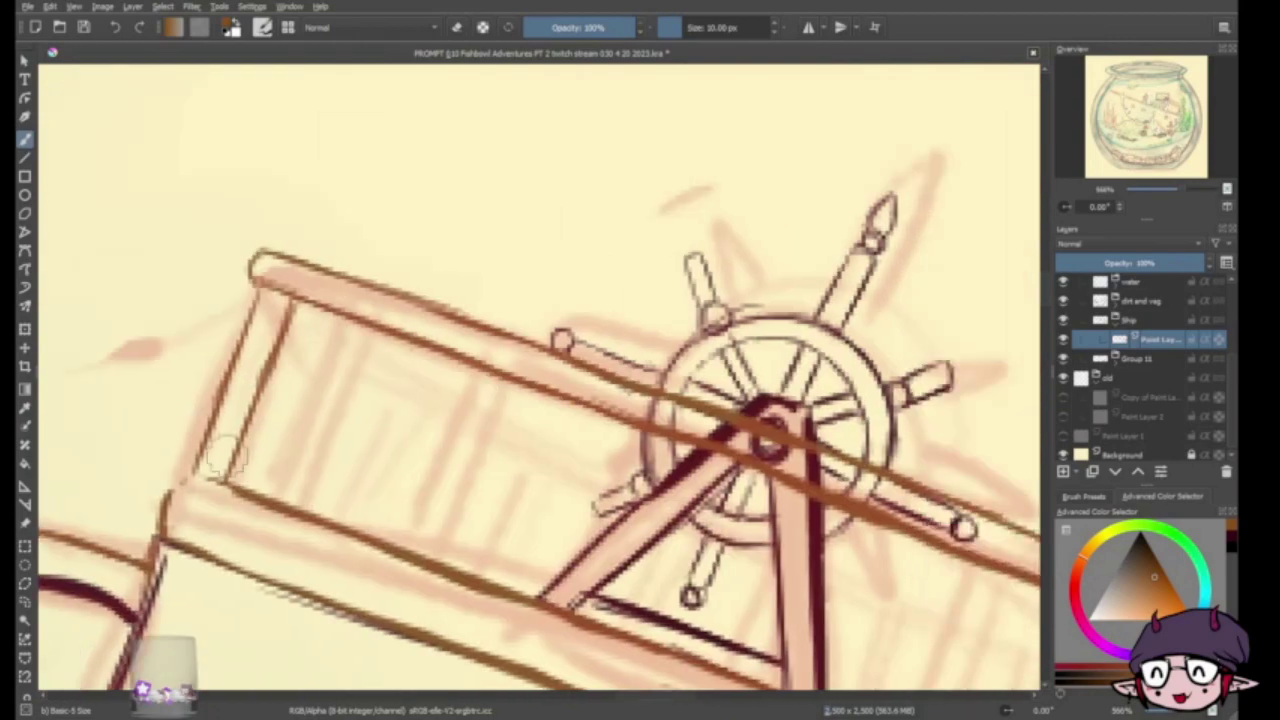
left_click_drag(232, 430, 172, 535)
mouse_move(250, 500)
left_mouse_down()
mouse_move(318, 392)
mouse_move(292, 500)
left_mouse_up()
mouse_move(335, 515)
left_mouse_down()
mouse_move(360, 455)
mouse_move(382, 450)
left_mouse_up()
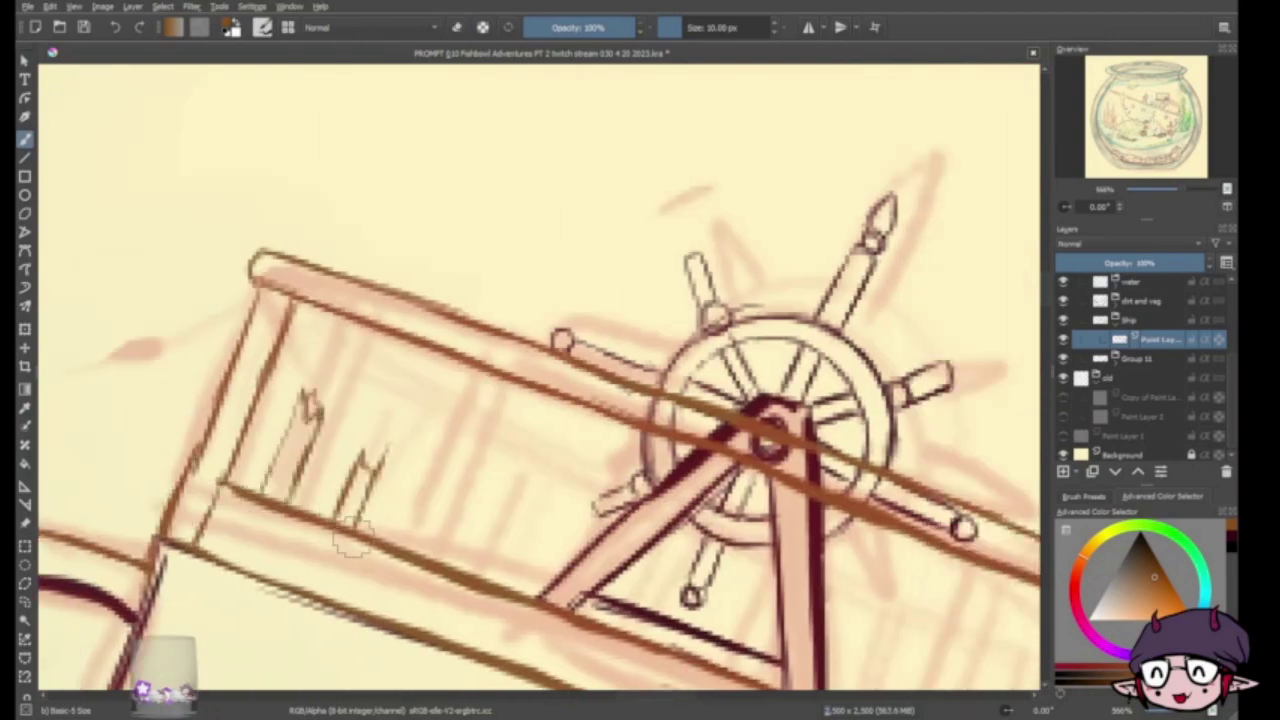
left_click_drag(400, 560, 540, 595)
key("minus")
key("minus")
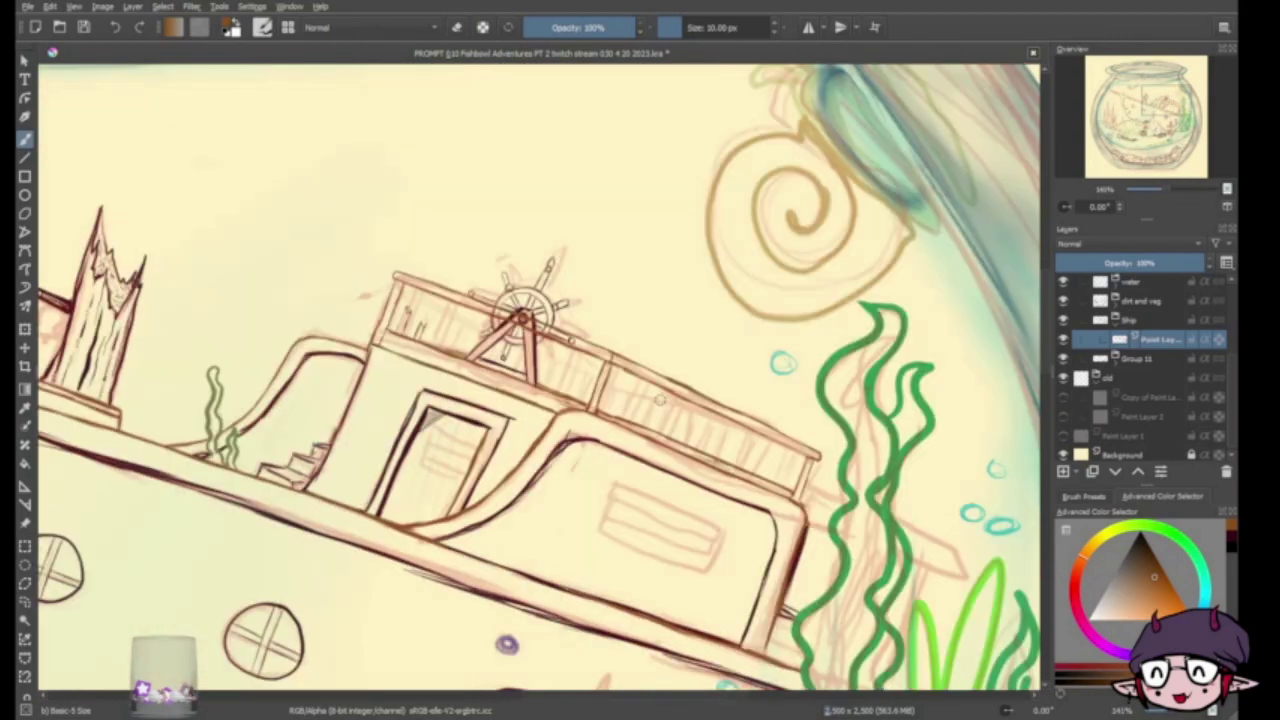
Draw two straight lines for a middle rail in the rear railing section and trim their front ends with the eraser
key("v")
left_click_drag(616, 396, 818, 462)
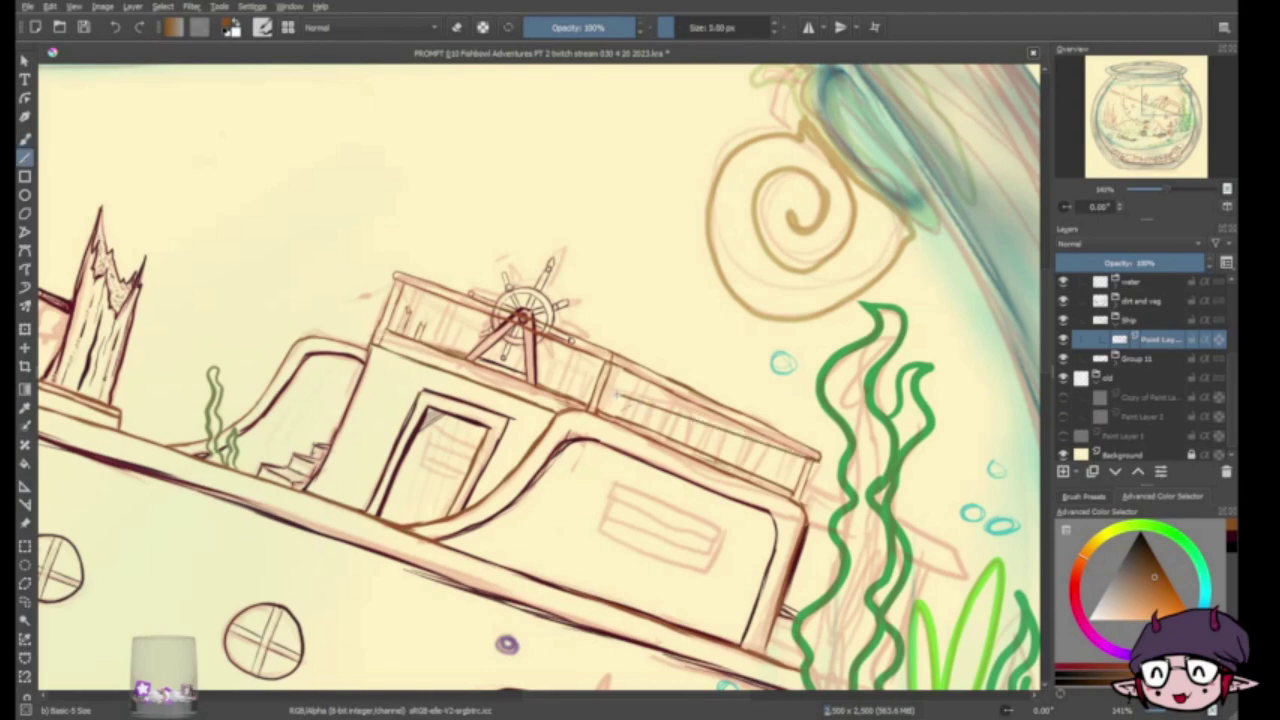
left_click_drag(620, 390, 768, 434)
key("plus")
key("plus")
key("plus")
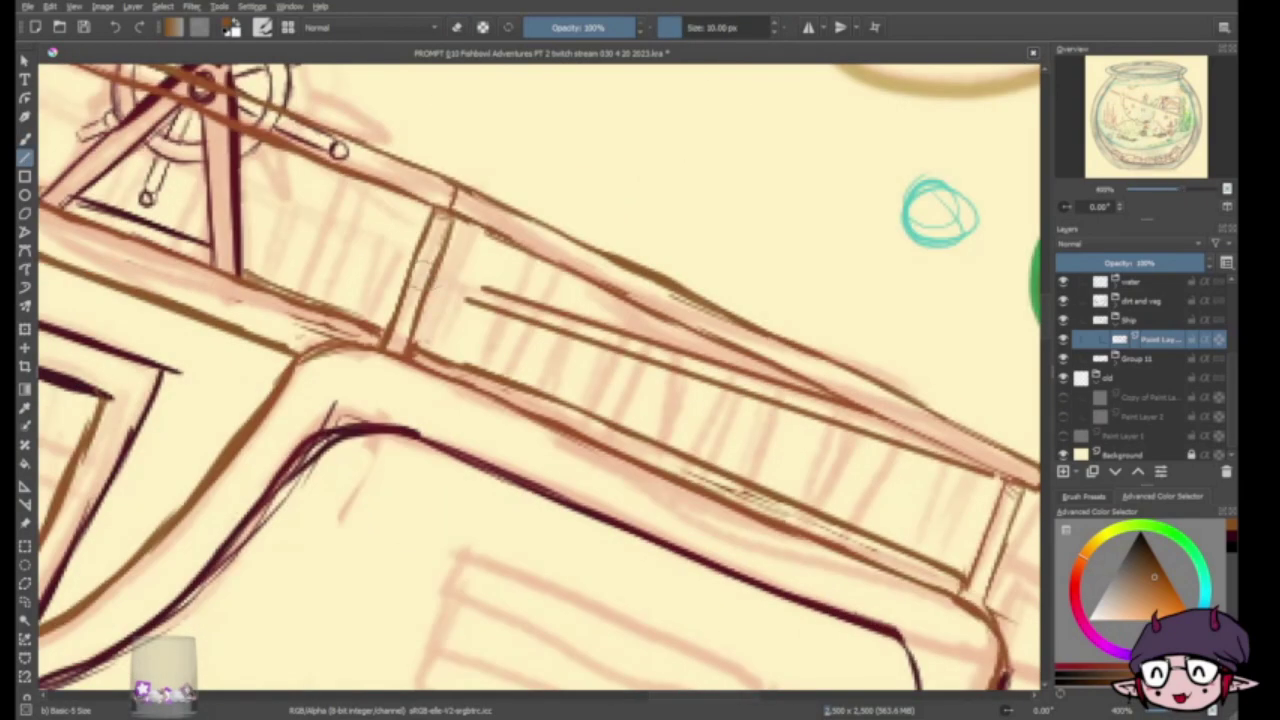
key("b")
key("ctrl+z")
key("ctrl+z")
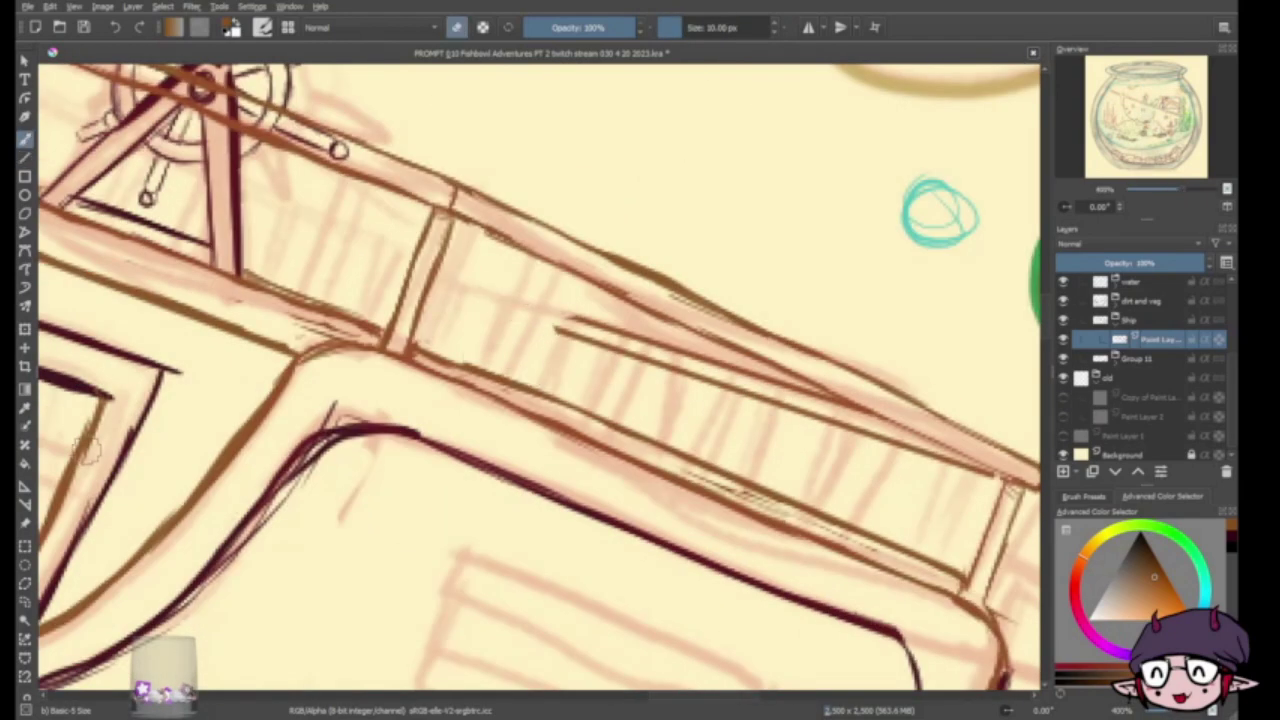
key("e")
left_click_drag(542, 322, 587, 318)
Ink the row of balusters below the rear middle rail, giving one of them a broken, jagged shape
left_click_drag(492, 325, 477, 365)
left_click_drag(557, 340, 545, 390)
left_click_drag(574, 340, 562, 385)
left_click_drag(614, 350, 600, 410)
left_click_drag(634, 355, 630, 423)
left_click_drag(670, 373, 668, 408)
mouse_move(719, 383)
left_mouse_down()
mouse_move(704, 453)
mouse_move(729, 458)
left_mouse_up()
mouse_move(774, 398)
left_mouse_down()
mouse_move(759, 470)
mouse_move(784, 483)
left_mouse_up()
left_click_drag(829, 418, 814, 498)
mouse_move(889, 443)
left_mouse_down()
mouse_move(849, 513)
mouse_move(860, 525)
left_mouse_up()
mouse_move(948, 464)
left_mouse_down()
mouse_move(918, 542)
mouse_move(920, 582)
left_mouse_up()
key("minus")
key("e")
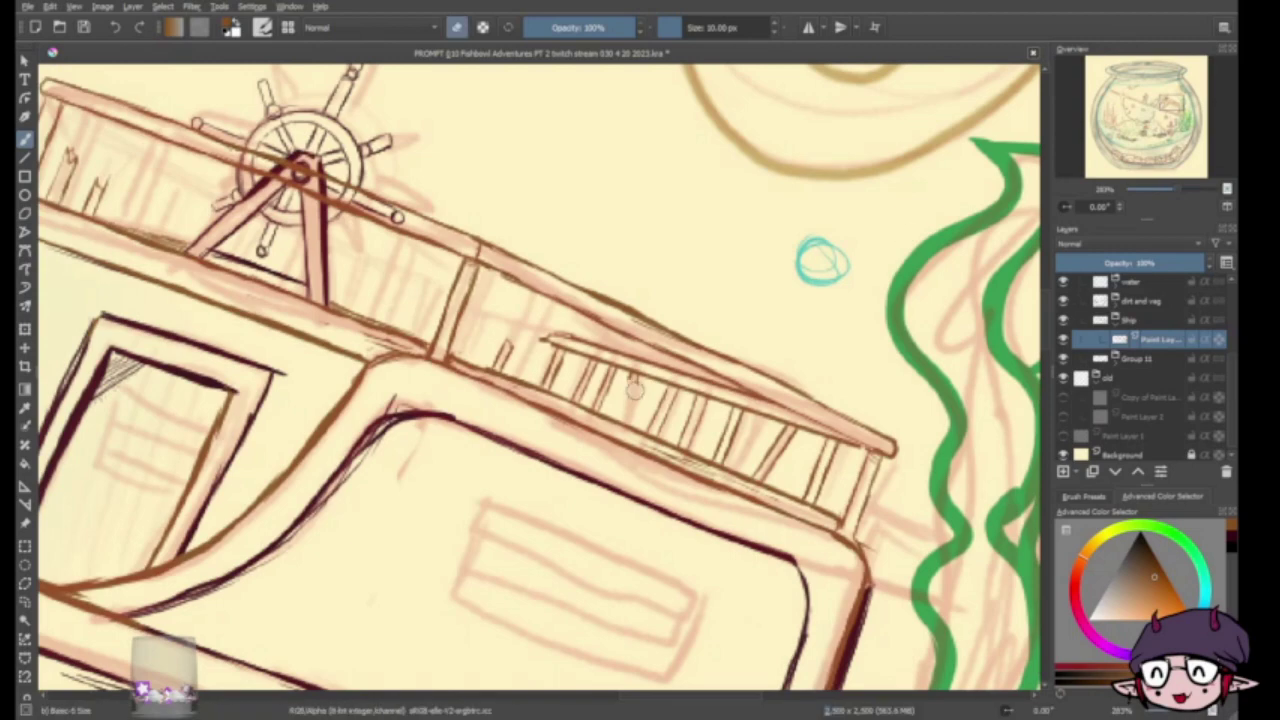
key("e")
left_click_drag(634, 374, 626, 412)
scroll(640, 380, "down", 5)
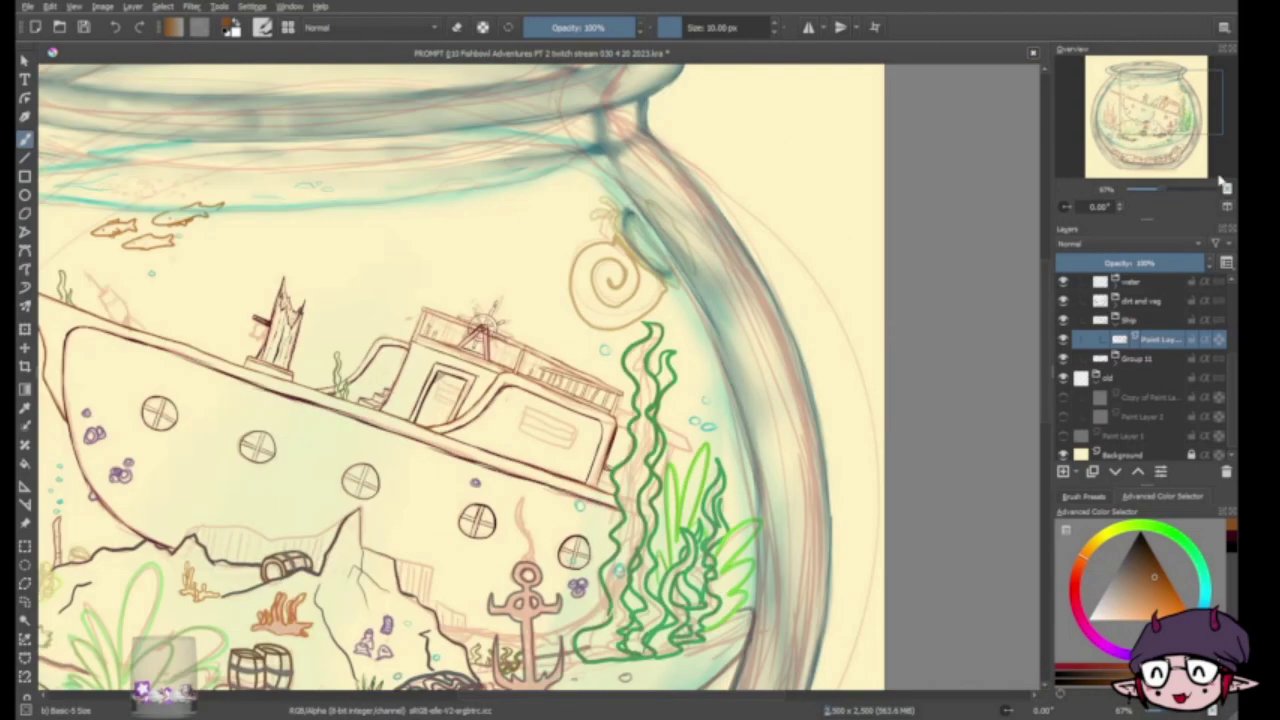
Ink the ship's slanted stern edge behind the seaweed and the short deck lines just behind the cabin
scroll(760, 420, "up", 5)
left_click_drag(845, 288, 785, 435)
key("e")
left_click_drag(776, 532, 768, 562)
scroll(640, 380, "down", 5)
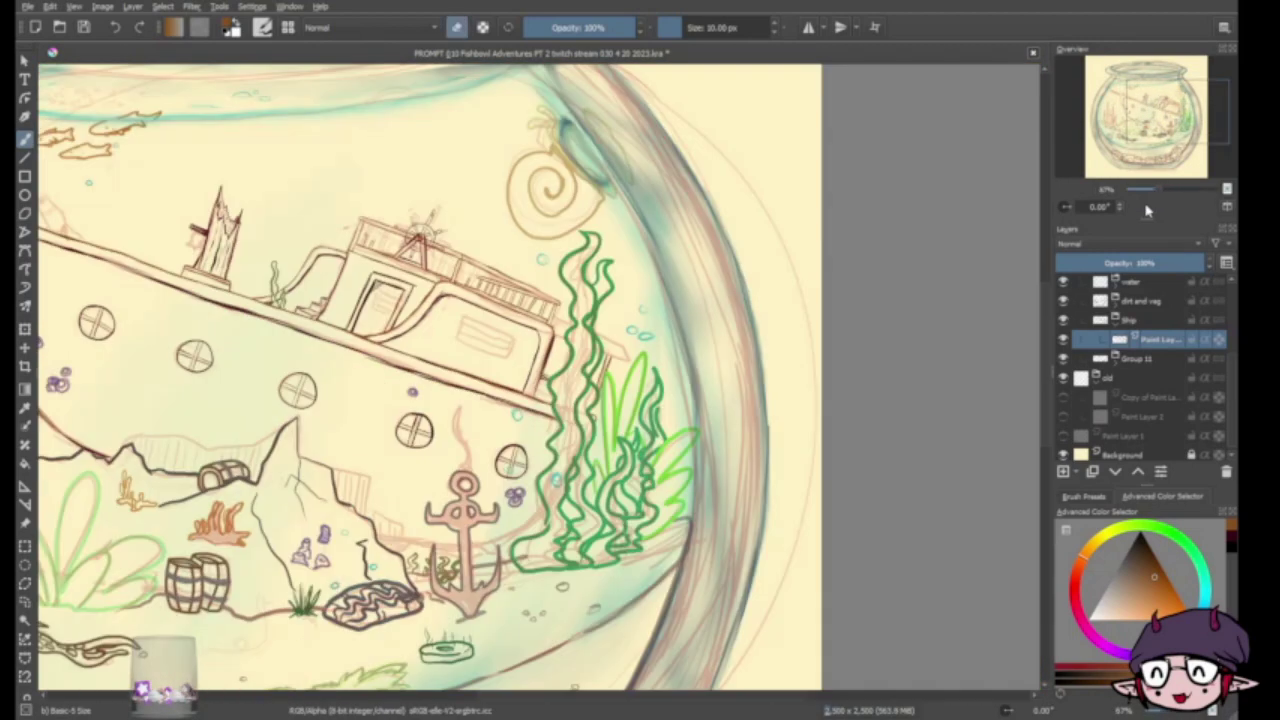
scroll(640, 380, "up", 5)
key("e")
left_click_drag(558, 362, 592, 392)
left_click_drag(532, 428, 590, 470)
left_click_drag(558, 358, 590, 388)
key("e")
left_click_drag(786, 496, 768, 540)
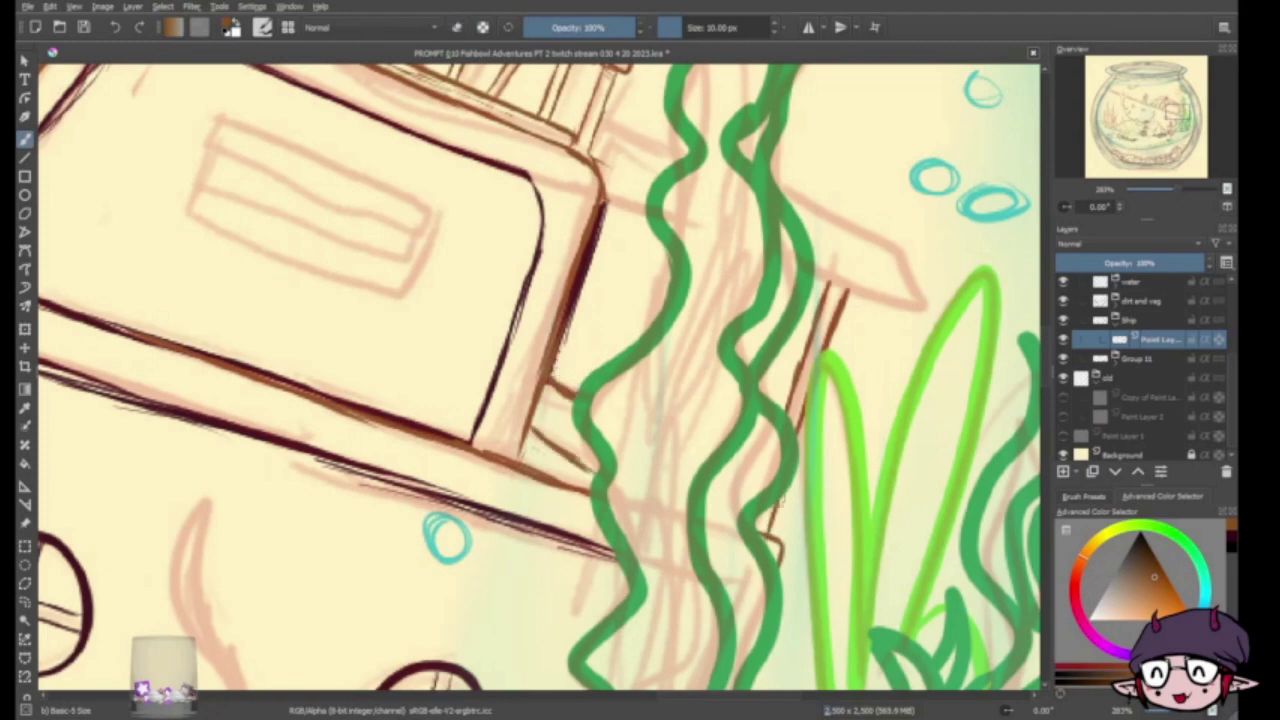
Fill the small stepped area behind the cabin with thin brown plank and shading lines
left_click_drag(536, 408, 580, 450)
left_click_drag(544, 386, 592, 452)
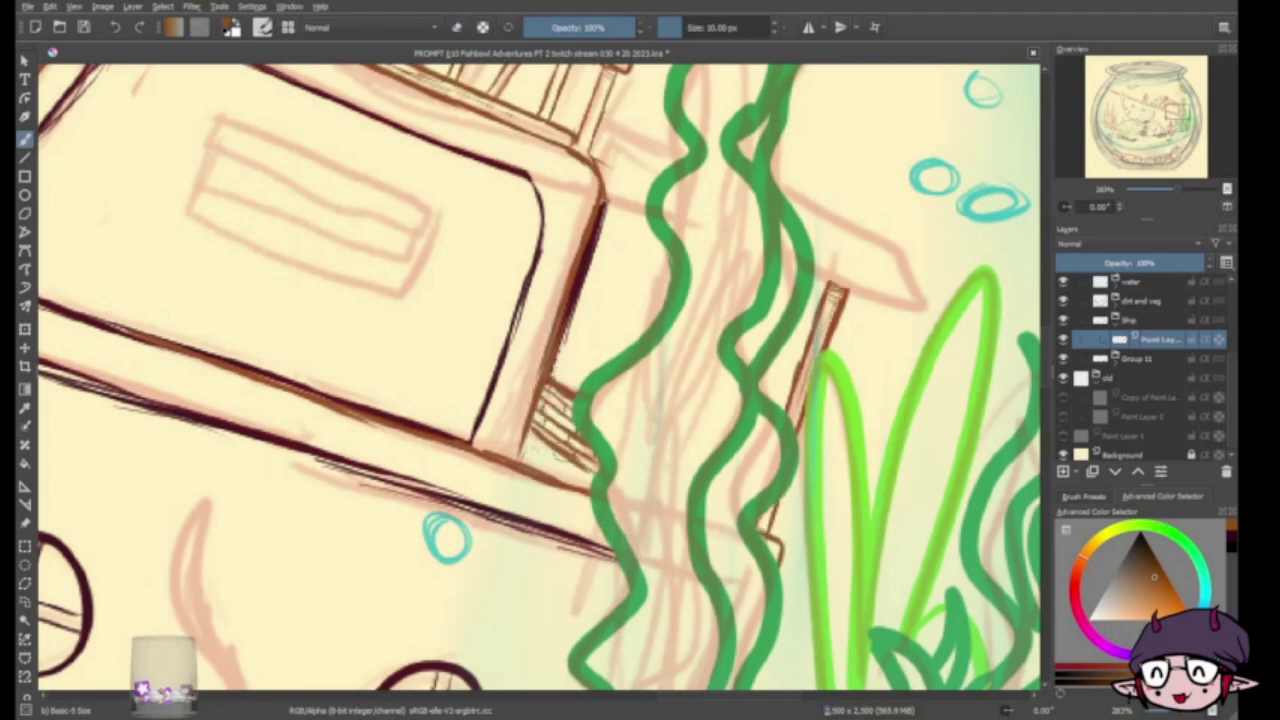
mouse_move(540, 405)
left_mouse_down()
mouse_move(565, 460)
mouse_move(598, 474)
left_mouse_up()
left_click_drag(522, 434, 568, 468)
scroll(560, 430, "down", 5)
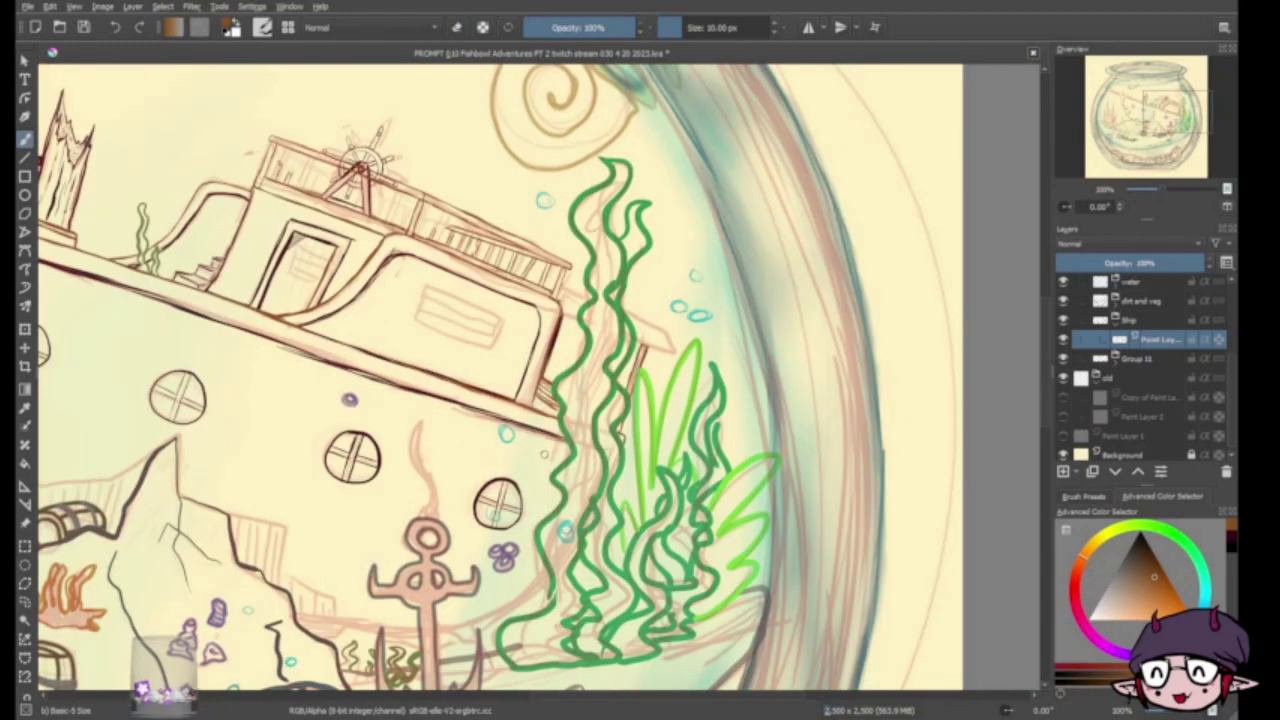
Ink the rectangular window on the cabin's side panel in brown, with its frame and horizontal slats
key("e")
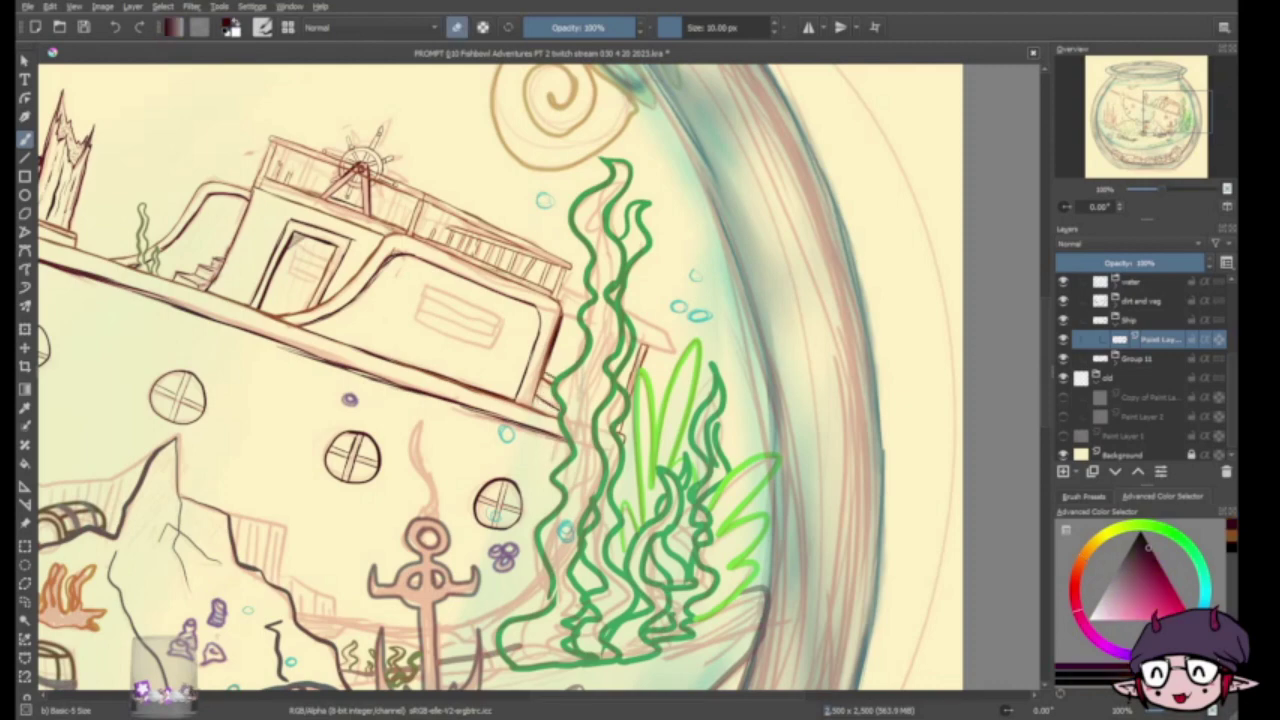
key("e")
scroll(329, 285, "up", 3)
mouse_move(606, 298)
left_mouse_down()
mouse_move(786, 478)
mouse_move(820, 392)
left_mouse_up()
left_click_drag(820, 392, 786, 478)
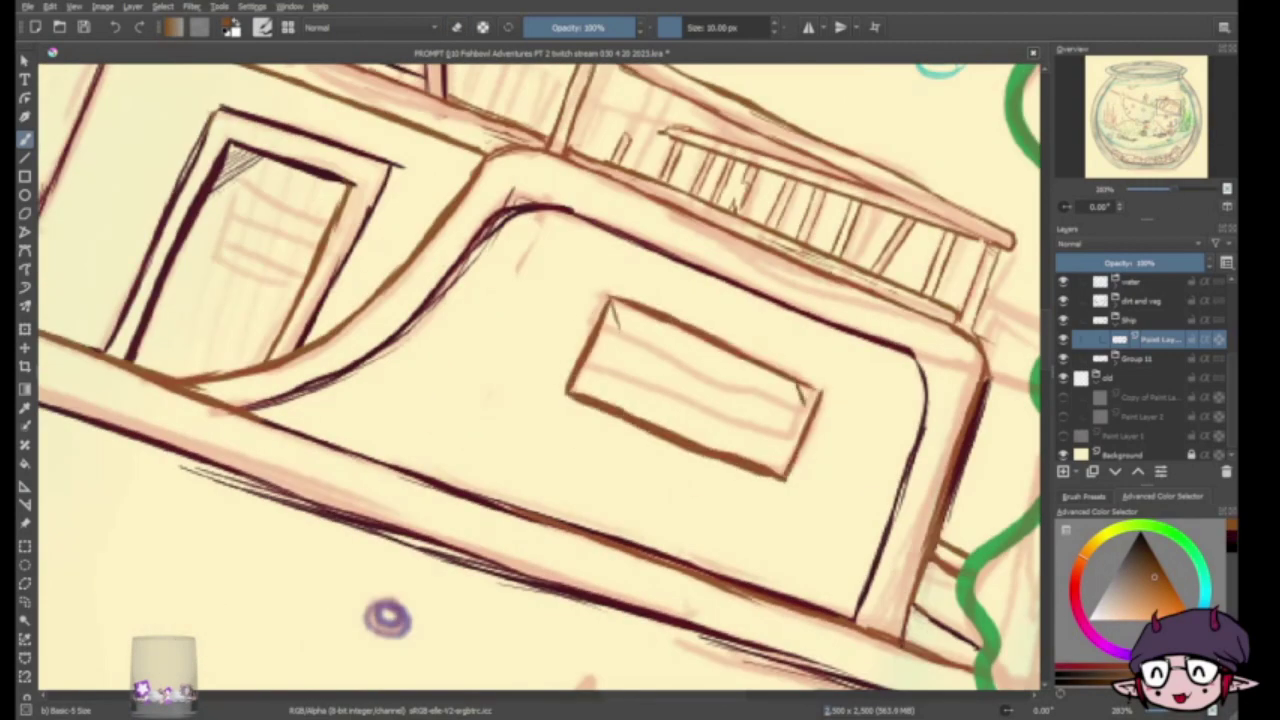
mouse_move(616, 328)
left_mouse_down()
mouse_move(806, 418)
mouse_move(592, 362)
left_mouse_up()
key("e")
mouse_move(612, 304)
left_mouse_down()
mouse_move(584, 390)
mouse_move(570, 395)
left_mouse_up()
key("e")
mouse_move(598, 350)
left_mouse_down()
mouse_move(796, 448)
mouse_move(780, 474)
left_mouse_up()
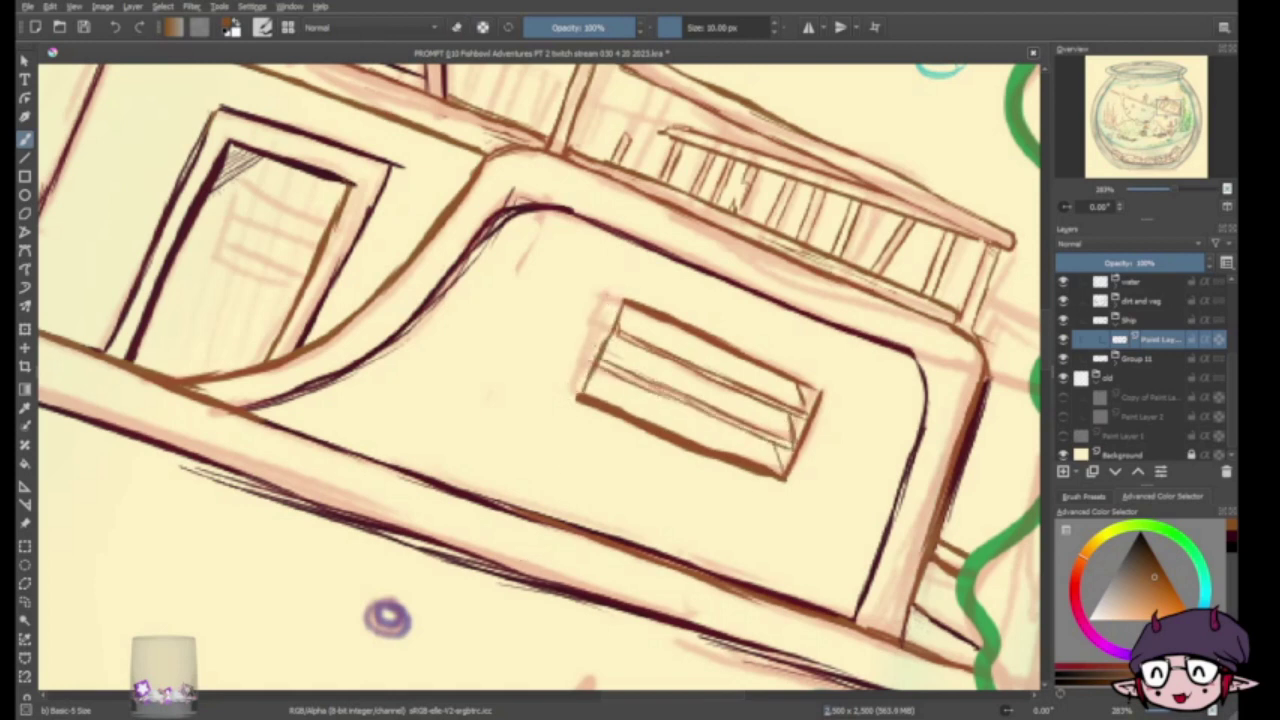
Thin the side window's lower edge with the eraser and shade its slats with fine brown hatching
key("e")
mouse_move(582, 396)
left_mouse_down()
mouse_move(786, 482)
mouse_move(700, 320)
left_mouse_up()
key("e")
key("e")
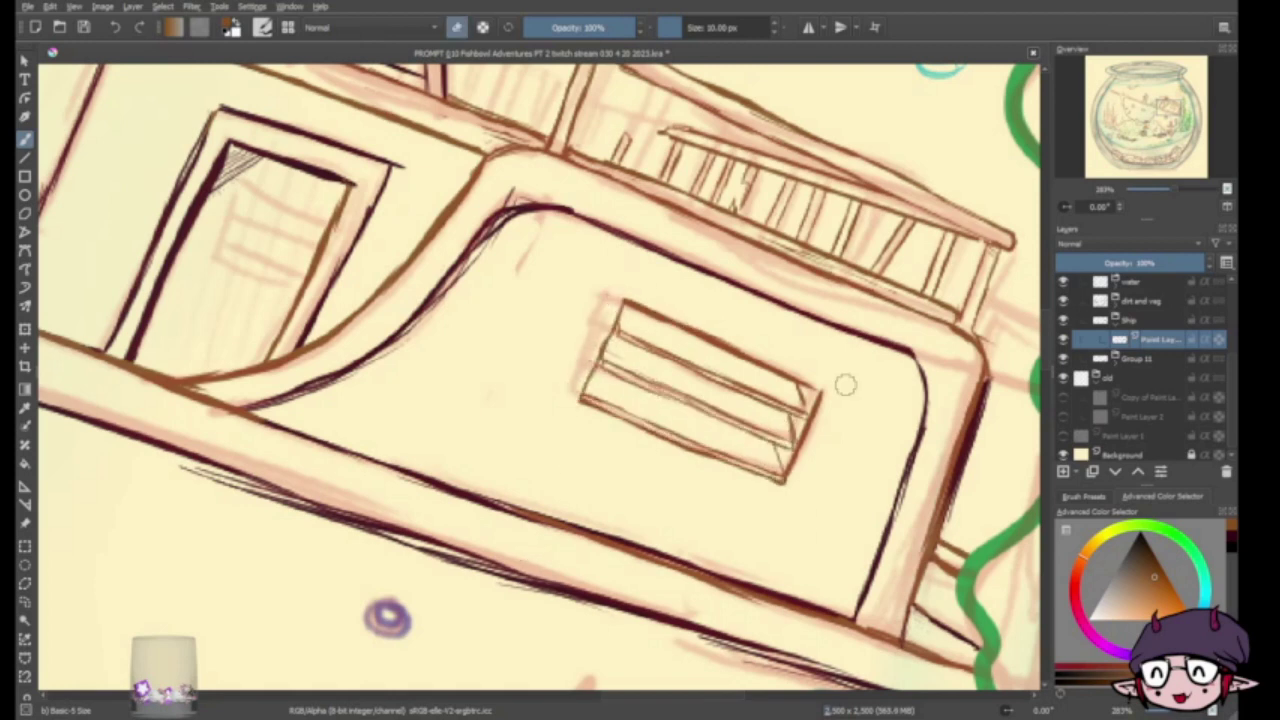
key("e")
left_click_drag(816, 388, 794, 442)
left_click_drag(616, 374, 786, 462)
left_click_drag(608, 340, 788, 422)
left_click_drag(624, 308, 796, 390)
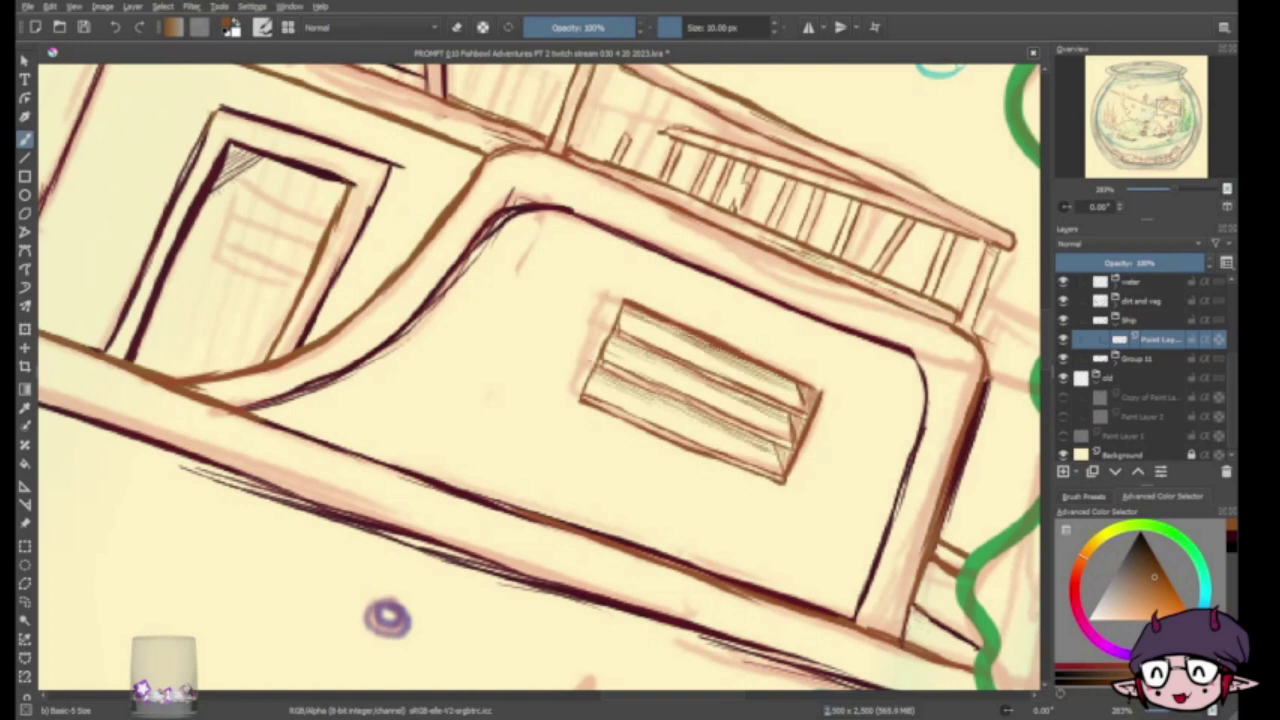
Pick the dark maroon from the door frame and ink the door's small slatted window with hatched shading
left_click(230, 152, "ctrl")
left_click_drag(237, 184, 214, 257)
left_click_drag(238, 183, 326, 212)
left_click_drag(214, 258, 296, 290)
left_click_drag(280, 200, 332, 218)
mouse_move(234, 182)
left_mouse_down()
mouse_move(330, 220)
mouse_move(314, 228)
left_mouse_up()
mouse_move(226, 232)
left_mouse_down()
mouse_move(310, 262)
mouse_move(296, 282)
left_mouse_up()
left_click_drag(228, 228, 300, 254)
left_click_drag(238, 198, 308, 226)
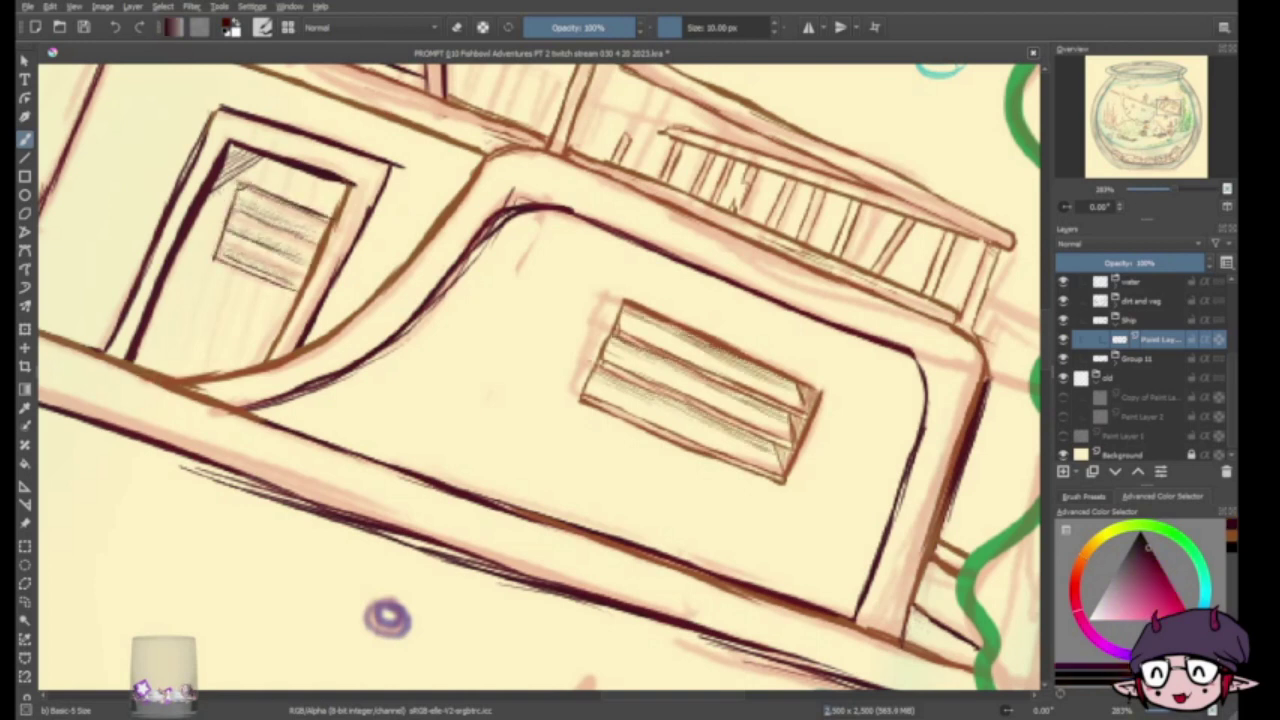
Ink the jagged broken lower edge of the hull in dark maroon, from the rock peak to the seaweed
scroll(388, 618, "down", 5)
scroll(443, 549, "up", 5)
left_click_drag(476, 374, 948, 326)
scroll(757, 471, "up", 2)
left_click_drag(672, 165, 676, 280)
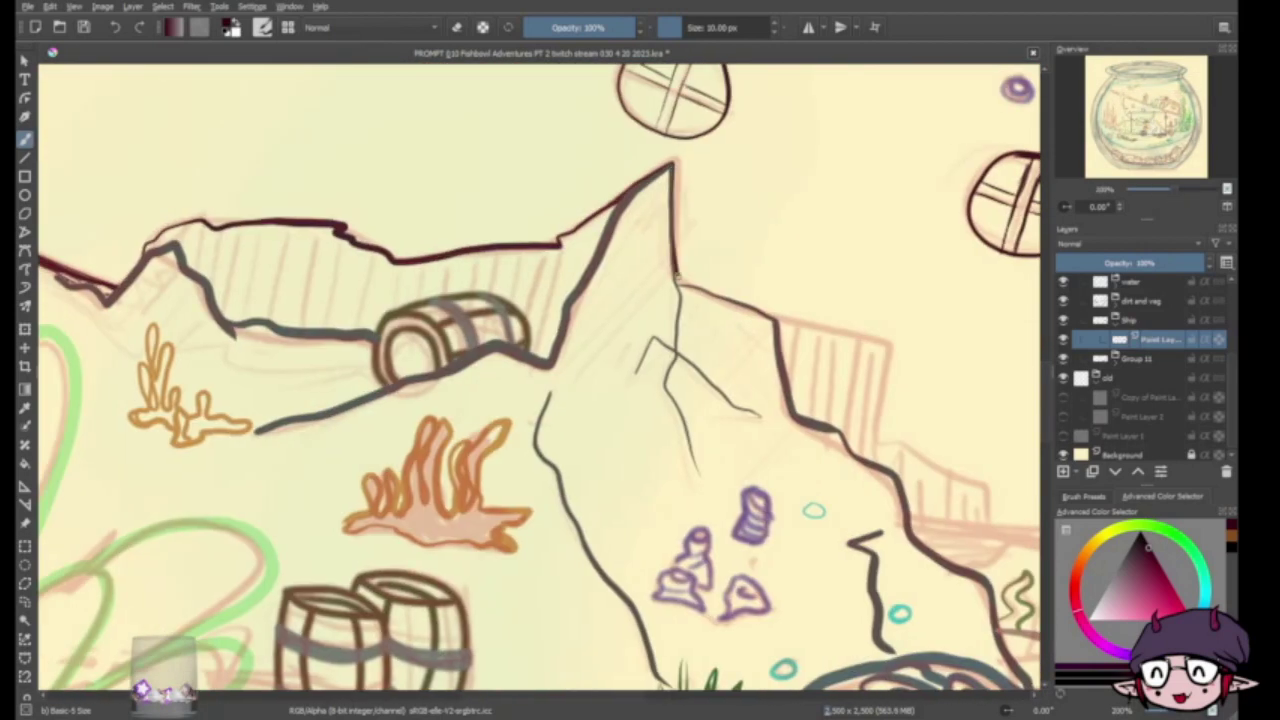
left_click_drag(950, 470, 426, 339)
scroll(537, 390, "down", 2)
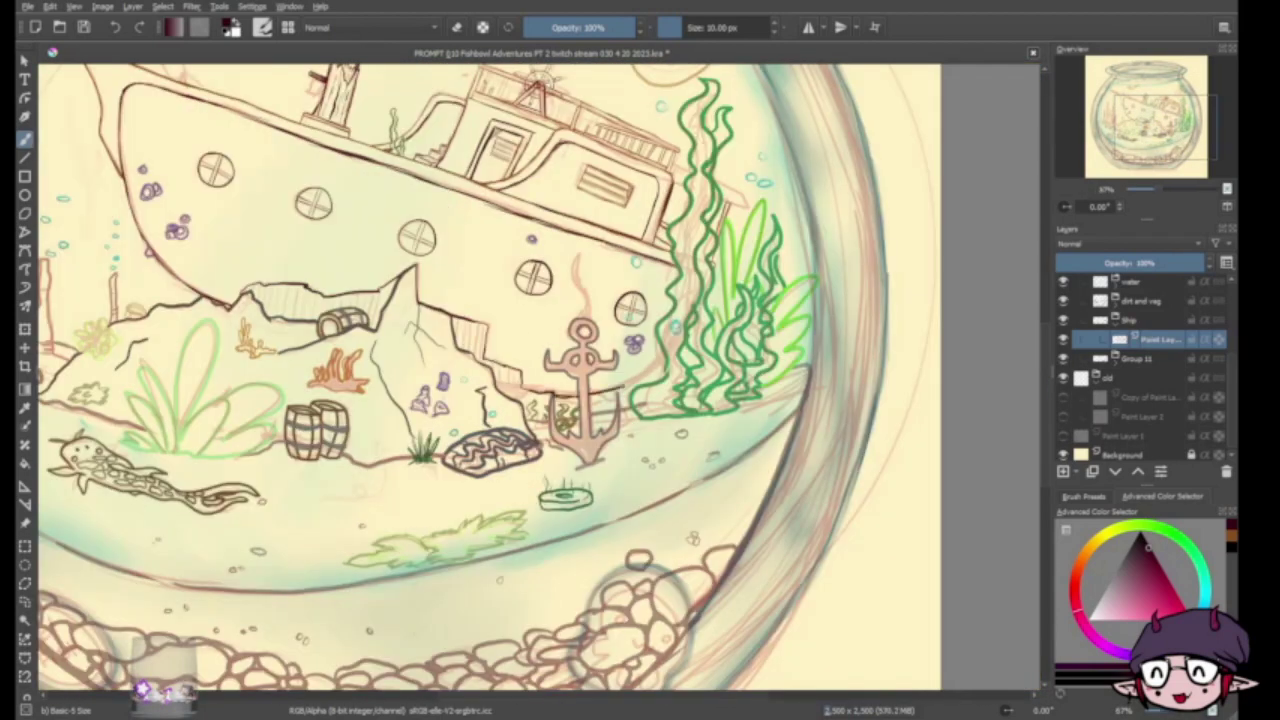
left_click(642, 370)
key("plus")
key("plus")
key("plus")
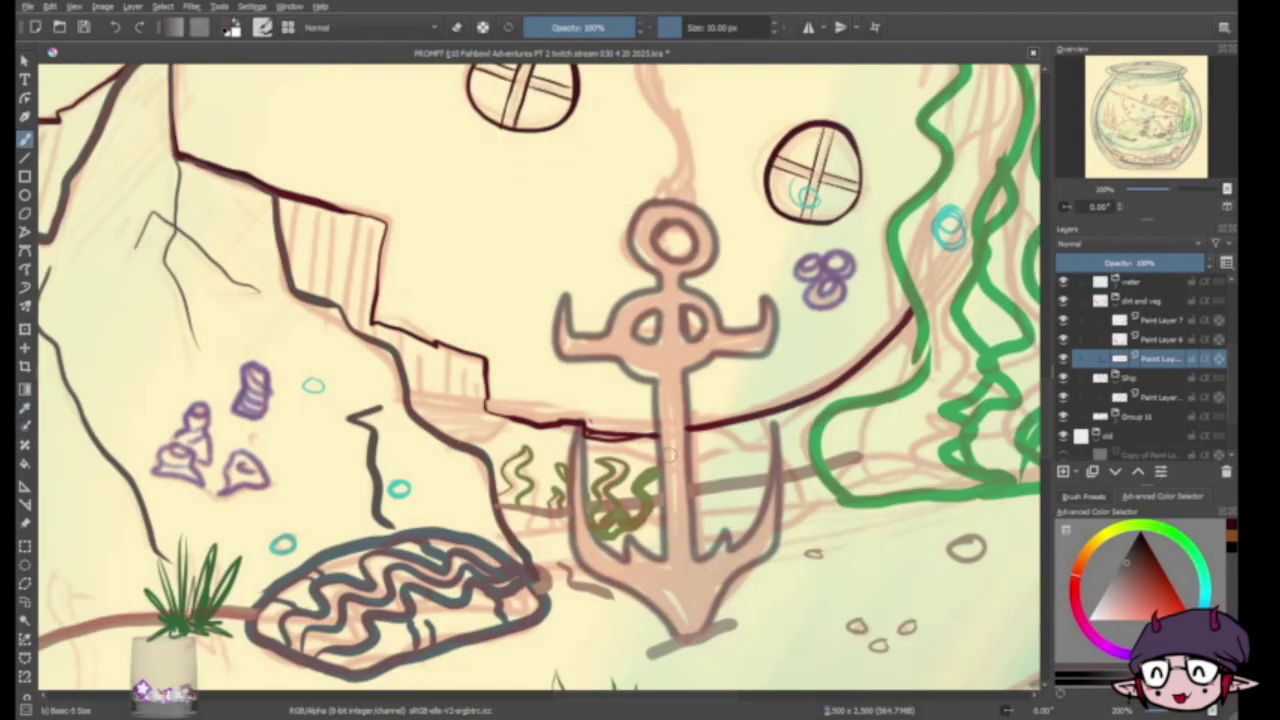
Draw thin dark rock outlines beneath the hull around the anchor on the dirt and veg group's paint layer
mouse_move(458, 438)
left_mouse_down()
mouse_move(770, 440)
mouse_move(740, 535)
left_mouse_up()
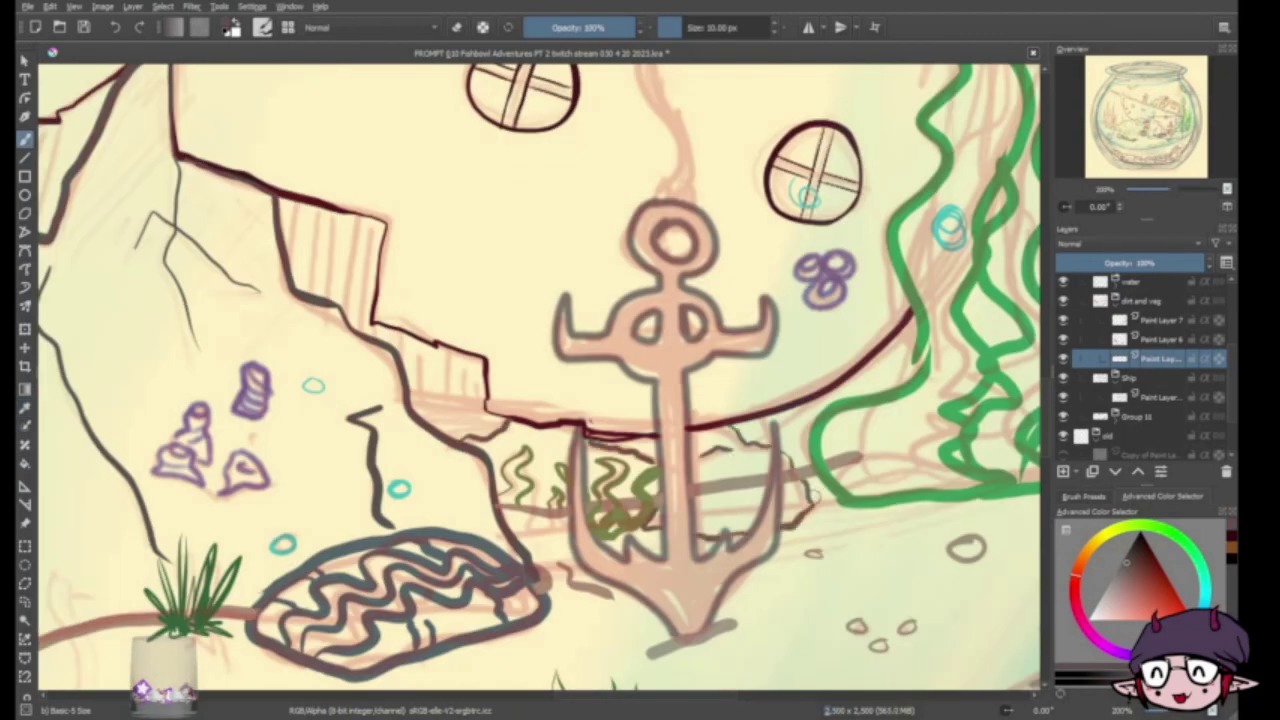
left_click_drag(1150, 358, 1133, 364)
scroll(520, 275, "down", 3)
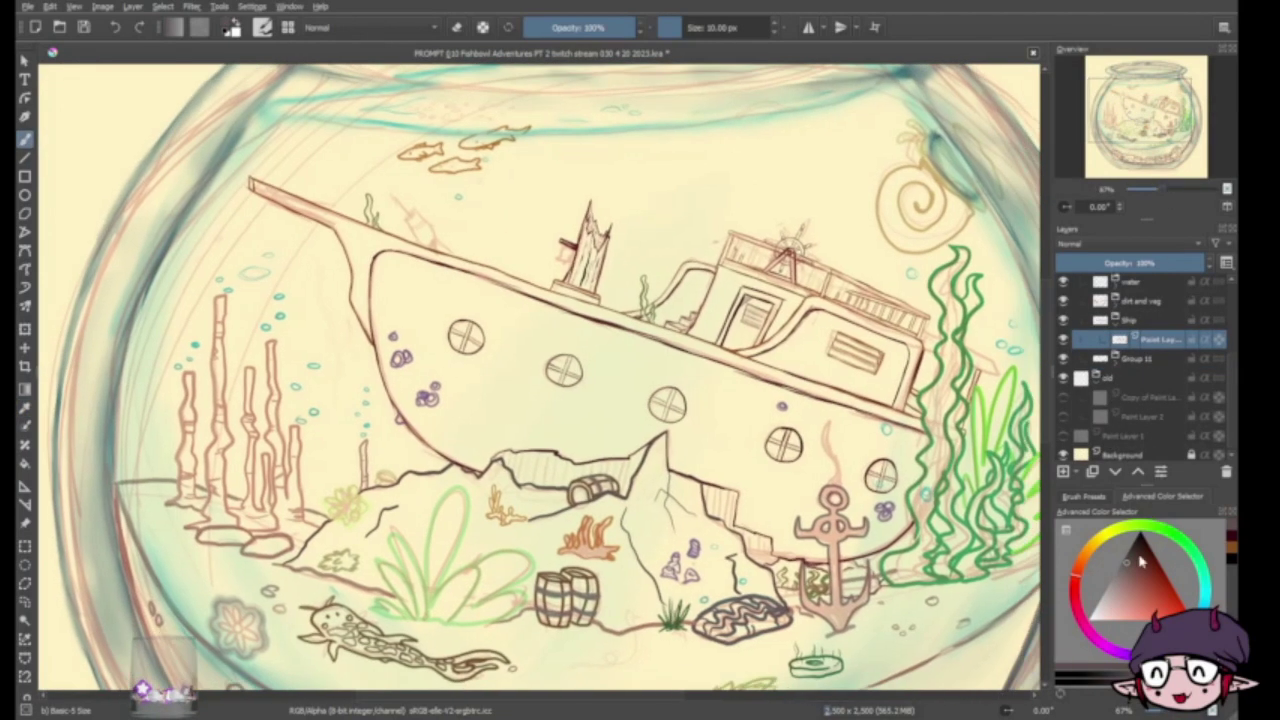
Ink the harpoon cannon on the front deck in near-black on the Ship paint layer, including its barrel, bands and mount
scroll(520, 275, "up", 3)
scroll(520, 275, "up", 2)
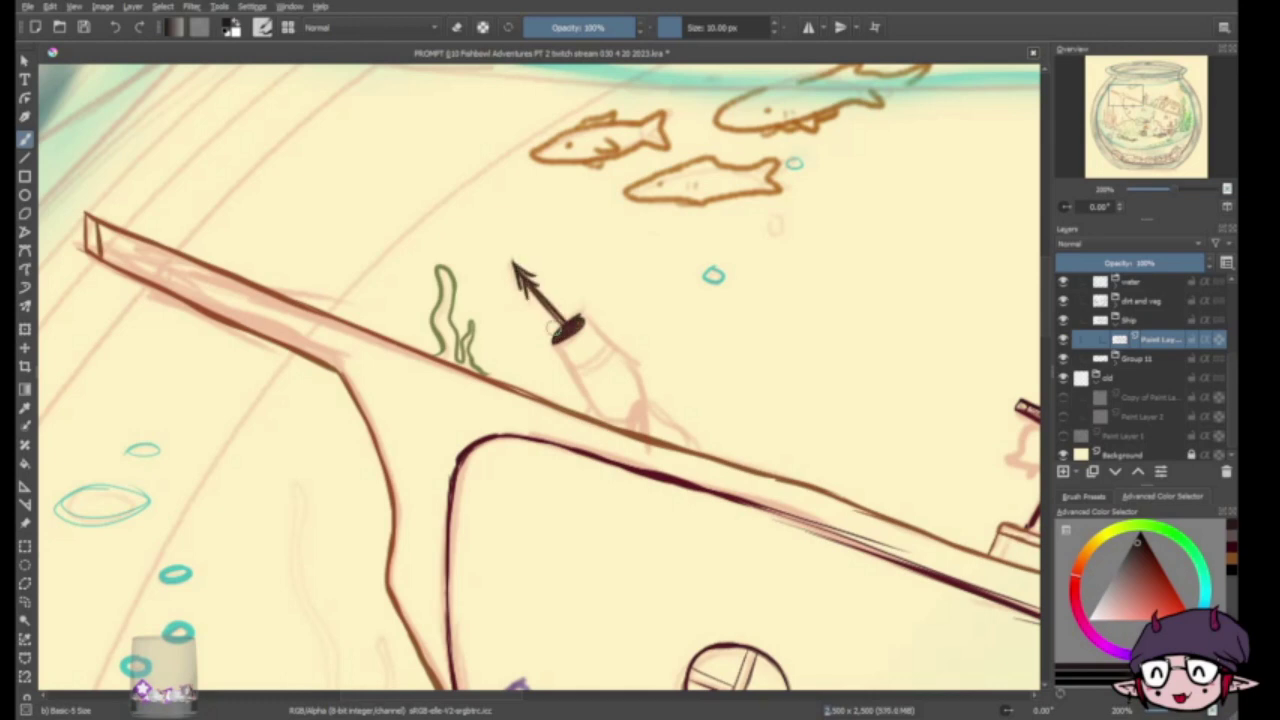
left_click_drag(553, 348, 626, 414)
left_click_drag(589, 314, 646, 396)
mouse_move(624, 420)
left_mouse_down()
mouse_move(652, 436)
mouse_move(648, 412)
left_mouse_up()
left_click_drag(568, 332, 612, 386)
left_click_drag(582, 402, 626, 414)
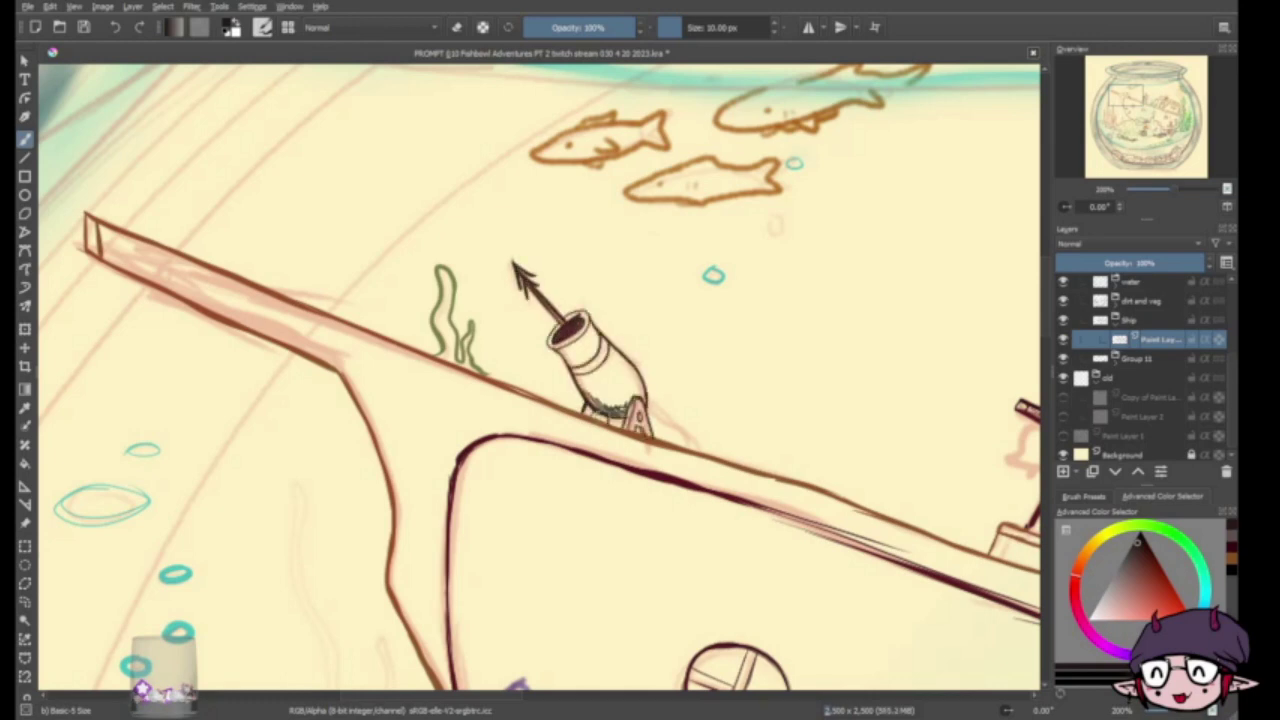
Ink the small bell hanging from the stub on the broken mast
mouse_move(584, 452)
left_mouse_down()
mouse_move(517, 407)
mouse_move(501, 412)
left_mouse_up()
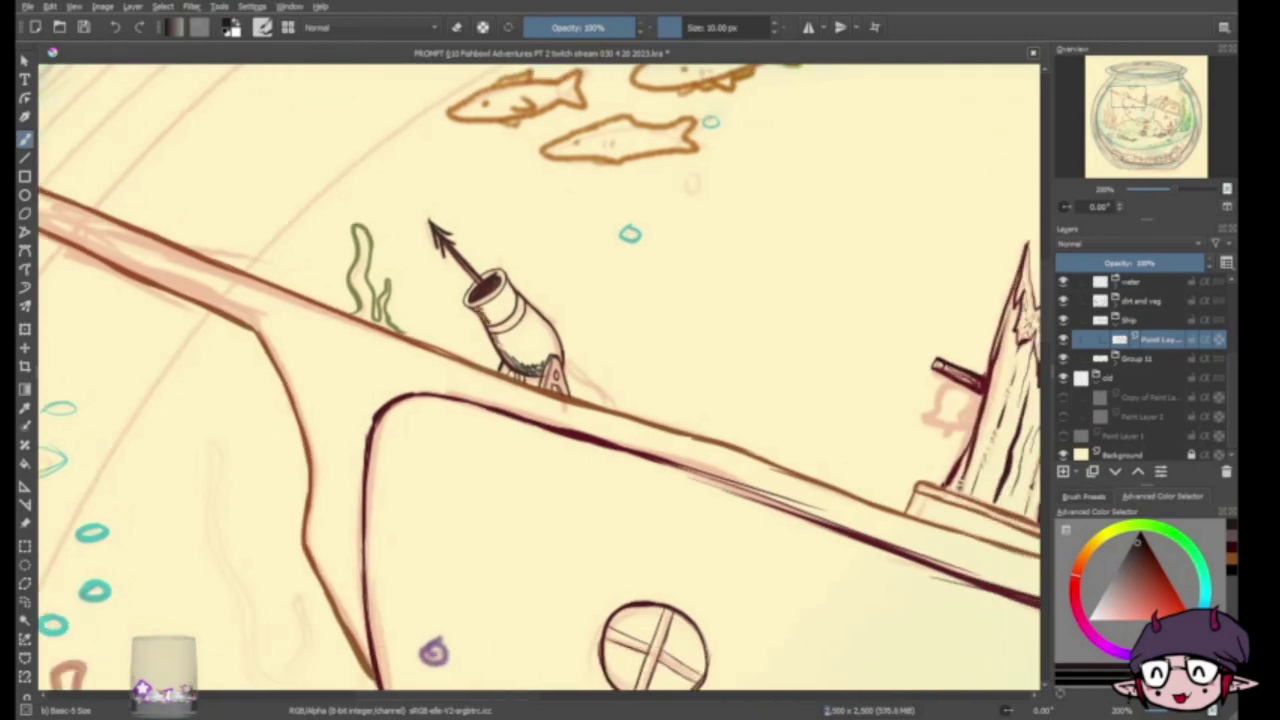
left_click_drag(600, 450, 223, 258)
mouse_move(562, 196)
left_mouse_down()
mouse_move(500, 350)
mouse_move(572, 424)
left_mouse_up()
key("e")
key("e")
Ink the pointed shape behind the rear railing and stern in pinkish red
left_click(572, 424, "ctrl")
key("plus")
mouse_move(266, 226)
left_mouse_down()
mouse_move(466, 306)
mouse_move(496, 342)
mouse_move(402, 254)
mouse_move(712, 398)
left_mouse_up()
mouse_move(610, 470)
left_mouse_down()
mouse_move(650, 488)
mouse_move(445, 283)
left_mouse_up()
left_click_drag(798, 318, 814, 430)
left_click_drag(814, 430, 732, 382)
key("minus")
key("minus")
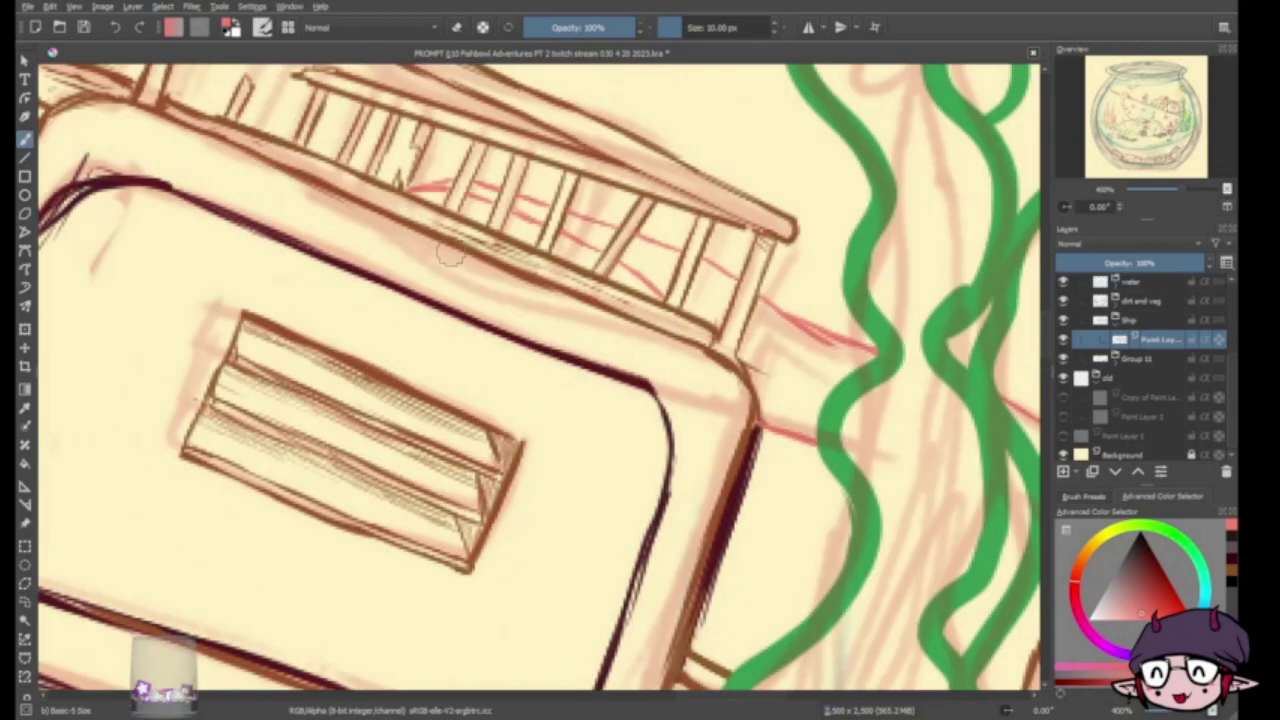
key("minus")
key("minus")
key("minus")
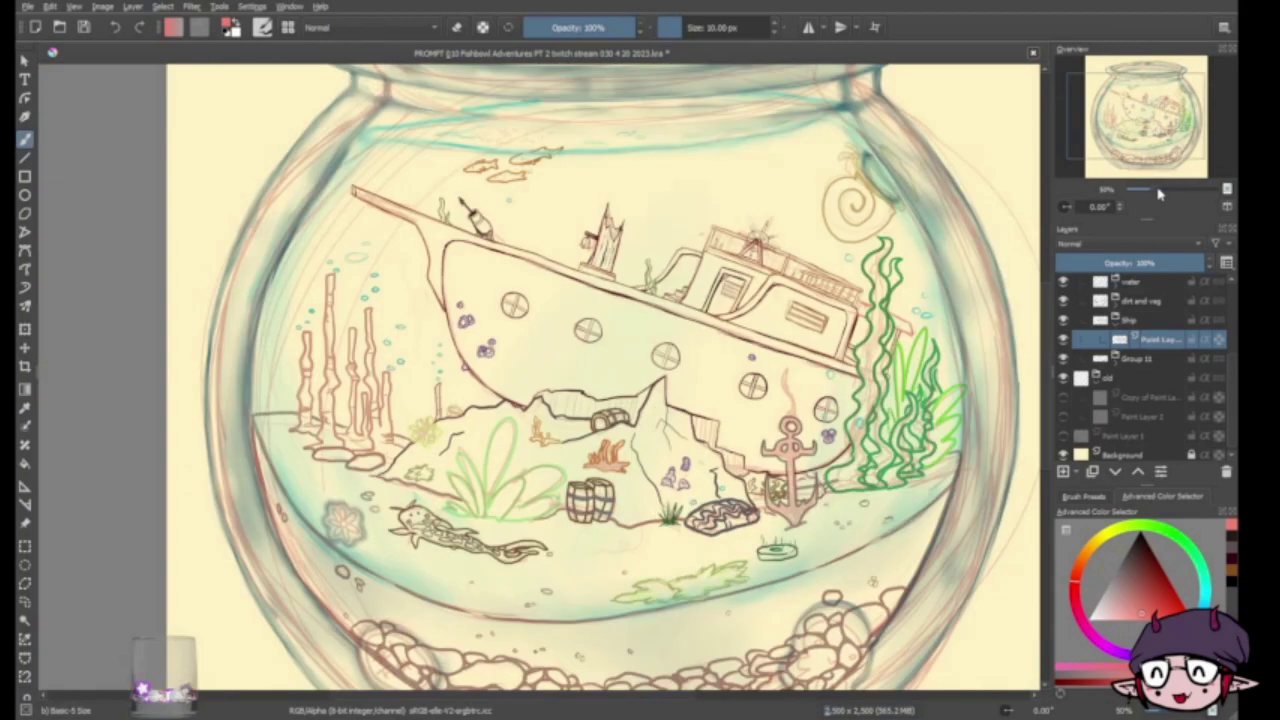
key("minus")
key("minus")
On the extra group's paint layer, ink the forked strand by the bow and the curl below the barrels with a 5 px brush
left_click_drag(1140, 339, 1135, 392)
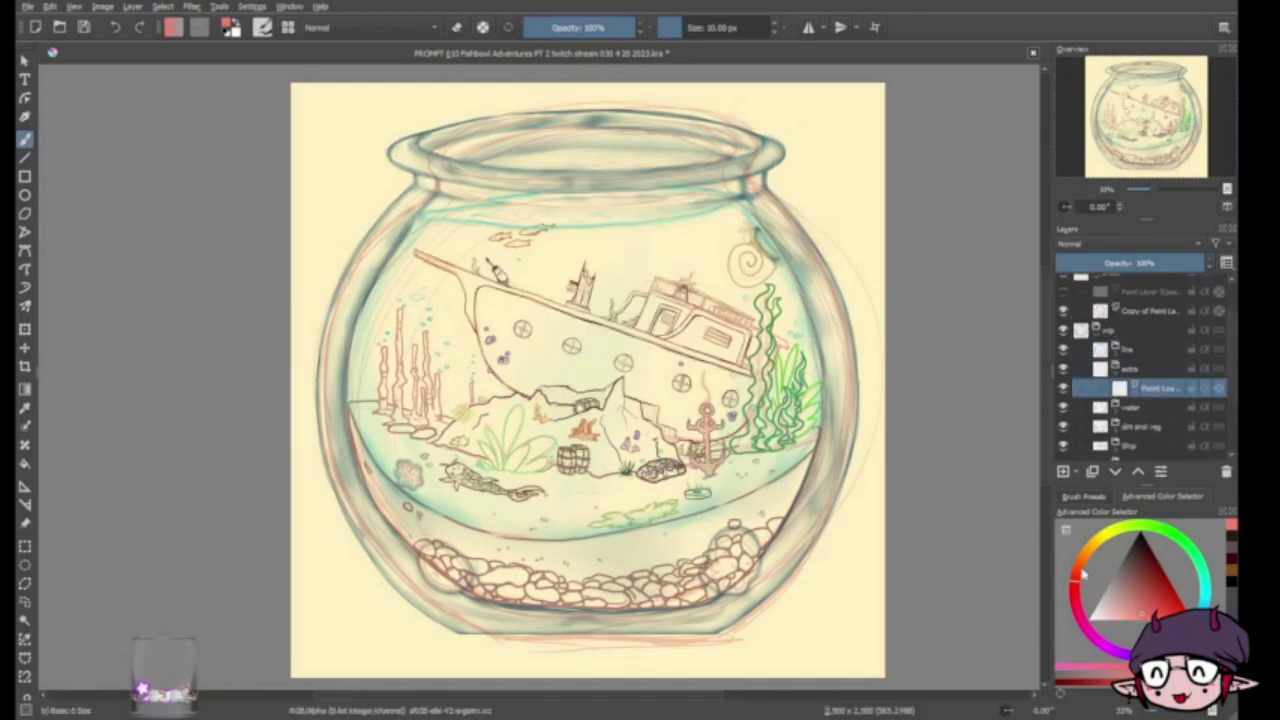
left_click(424, 340, "ctrl")
scroll(424, 318, "up", 4)
key("bracketleft")
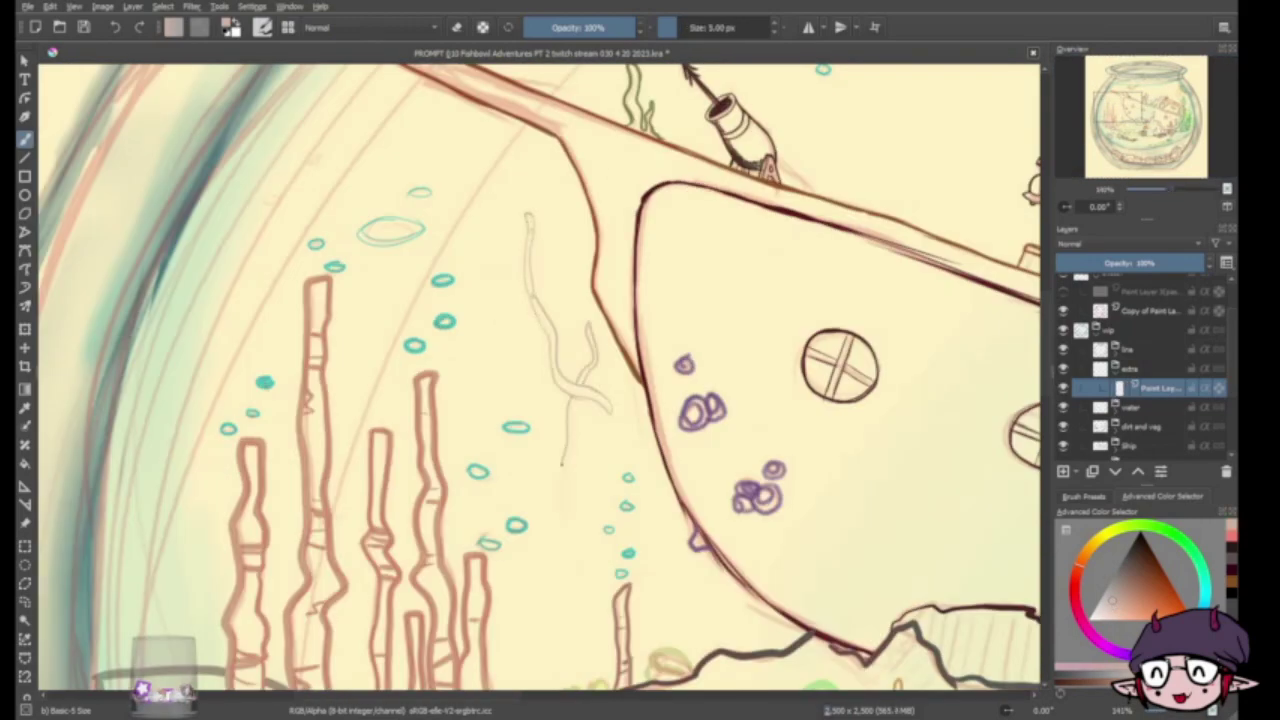
left_click_drag(561, 463, 566, 524)
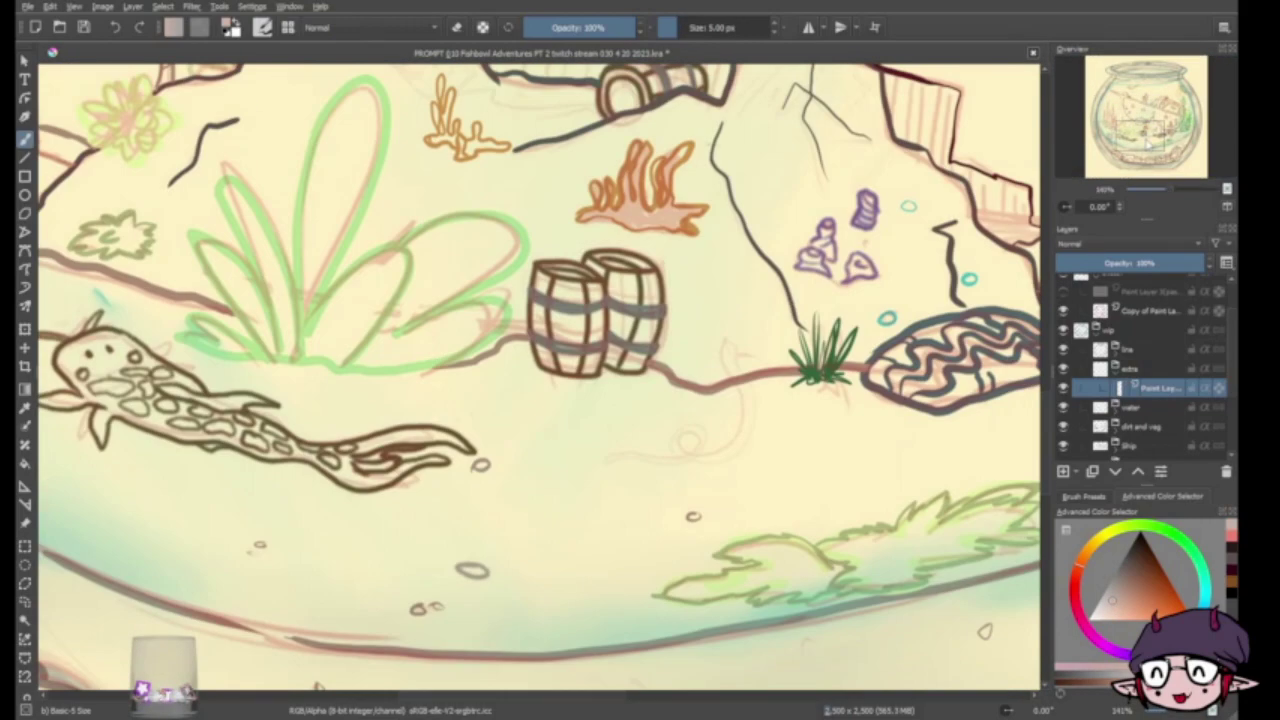
left_click_drag(712, 308, 732, 408)
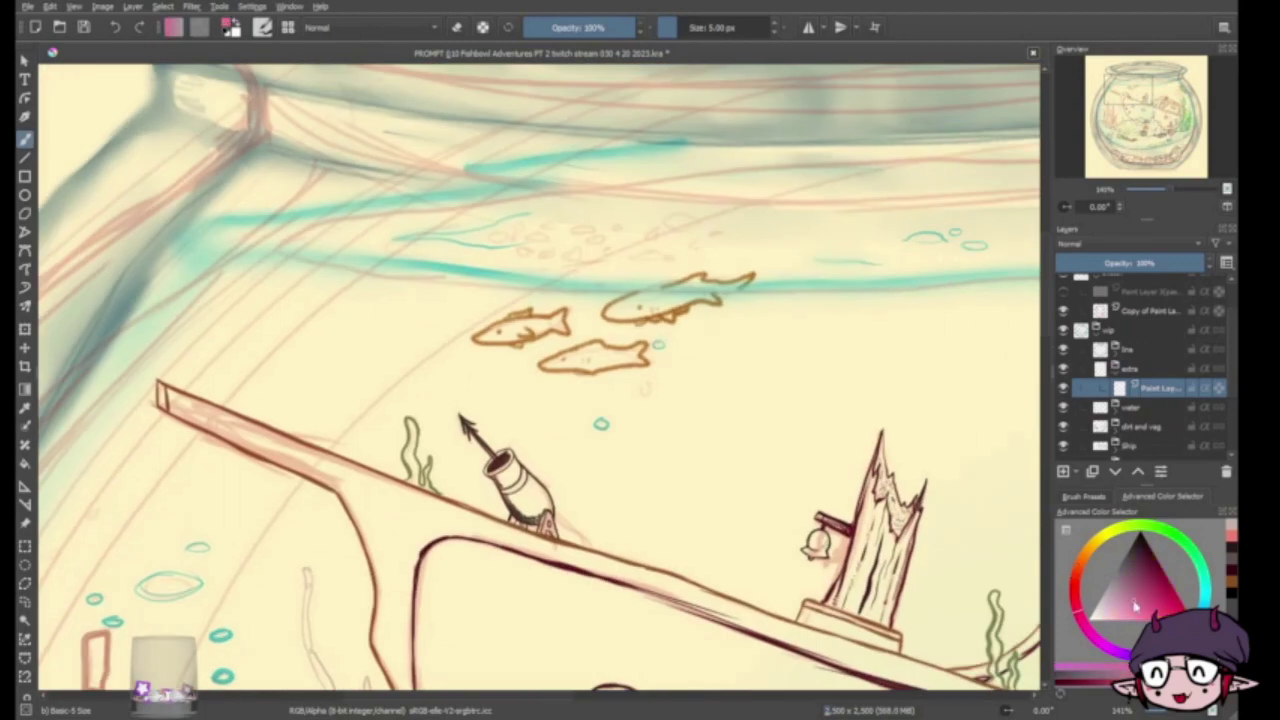
Draw small food flakes near the water surface and around the fish in pink, red, yellow and green
left_click(619, 228, "ctrl")
left_click_drag(490, 234, 544, 240)
left_click_drag(648, 229, 660, 236)
left_click(620, 300, "ctrl")
mouse_move(562, 231)
left_mouse_down()
mouse_move(572, 237)
mouse_move(528, 253)
mouse_move(577, 257)
left_mouse_up()
left_click(619, 228, "ctrl")
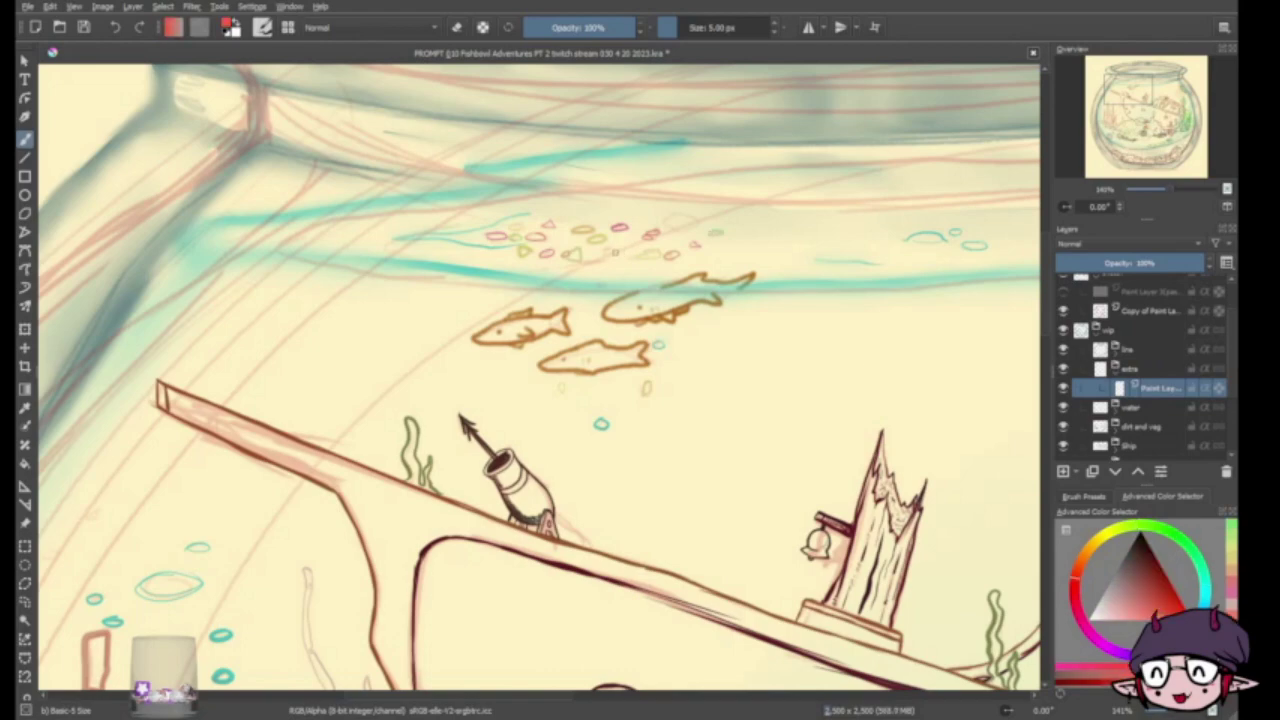
left_click_drag(593, 312, 601, 318)
left_click_drag(465, 336, 471, 341)
left_click(634, 248, "ctrl")
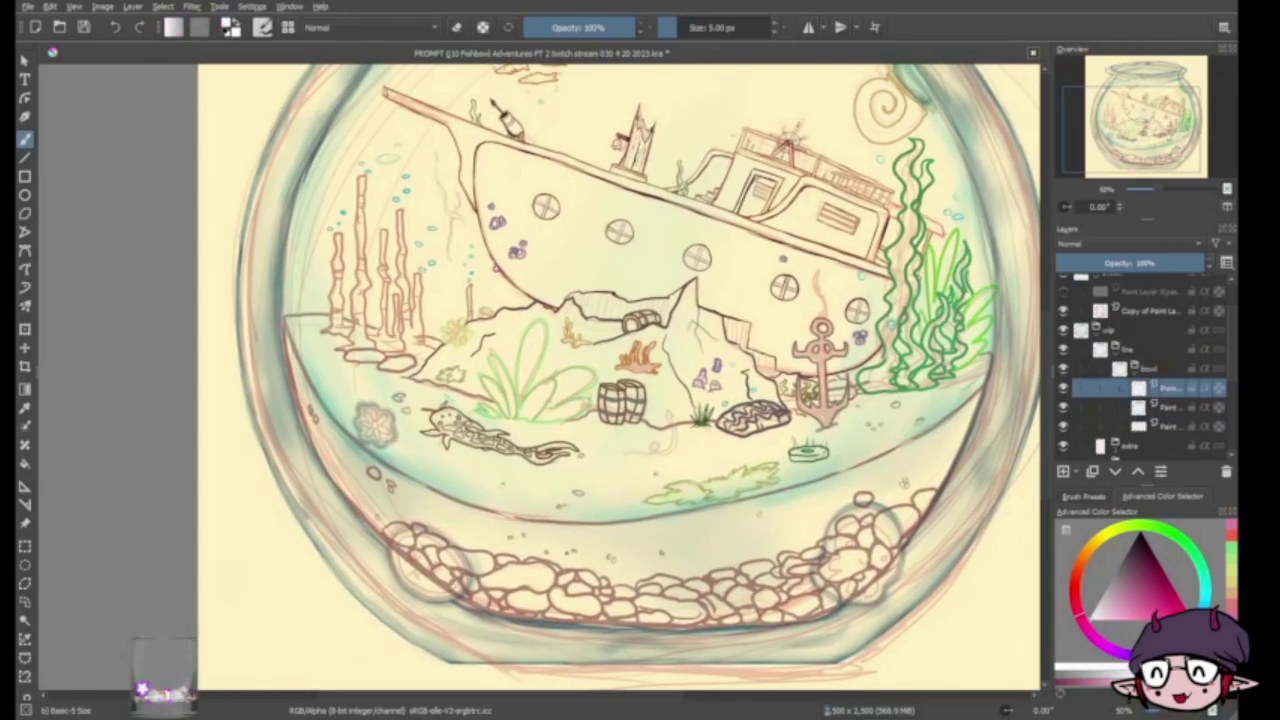
scroll(250, 520, "up", 2)
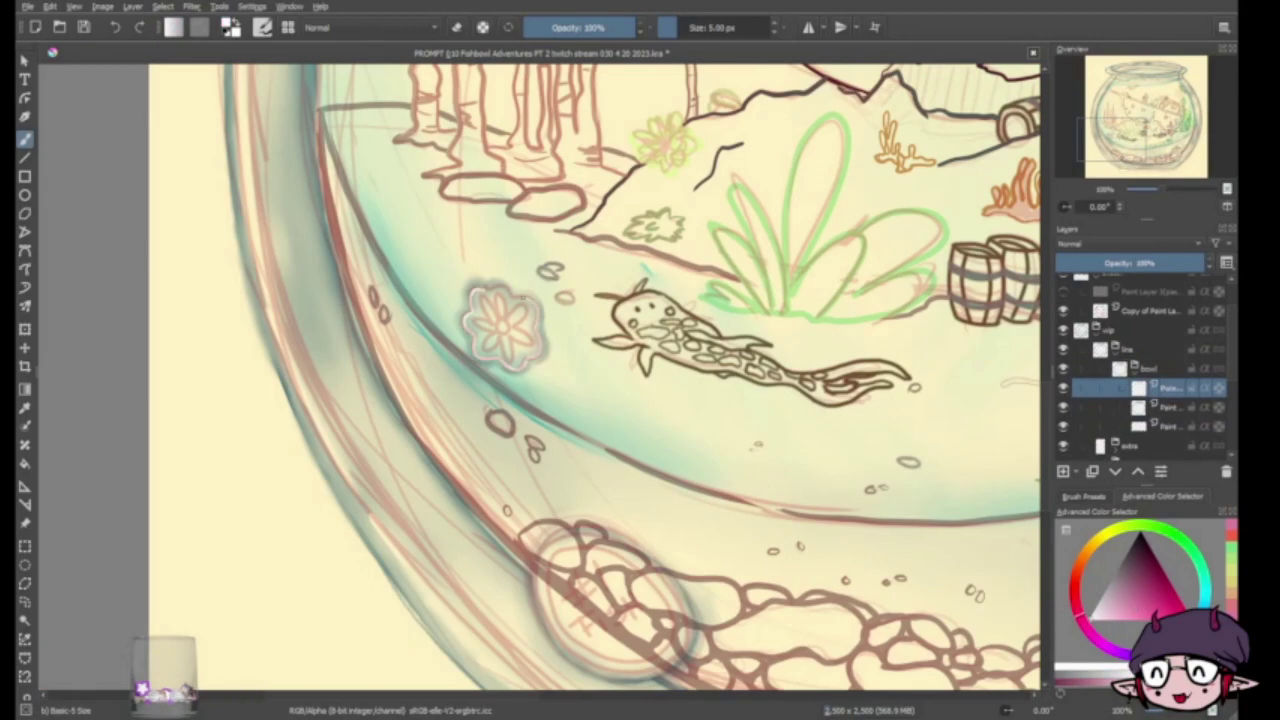
Outline the rounded shapes on the glass over the gravel in white with a 5 px brush on the bowl's paint layer
left_click_drag(610, 595, 465, 412)
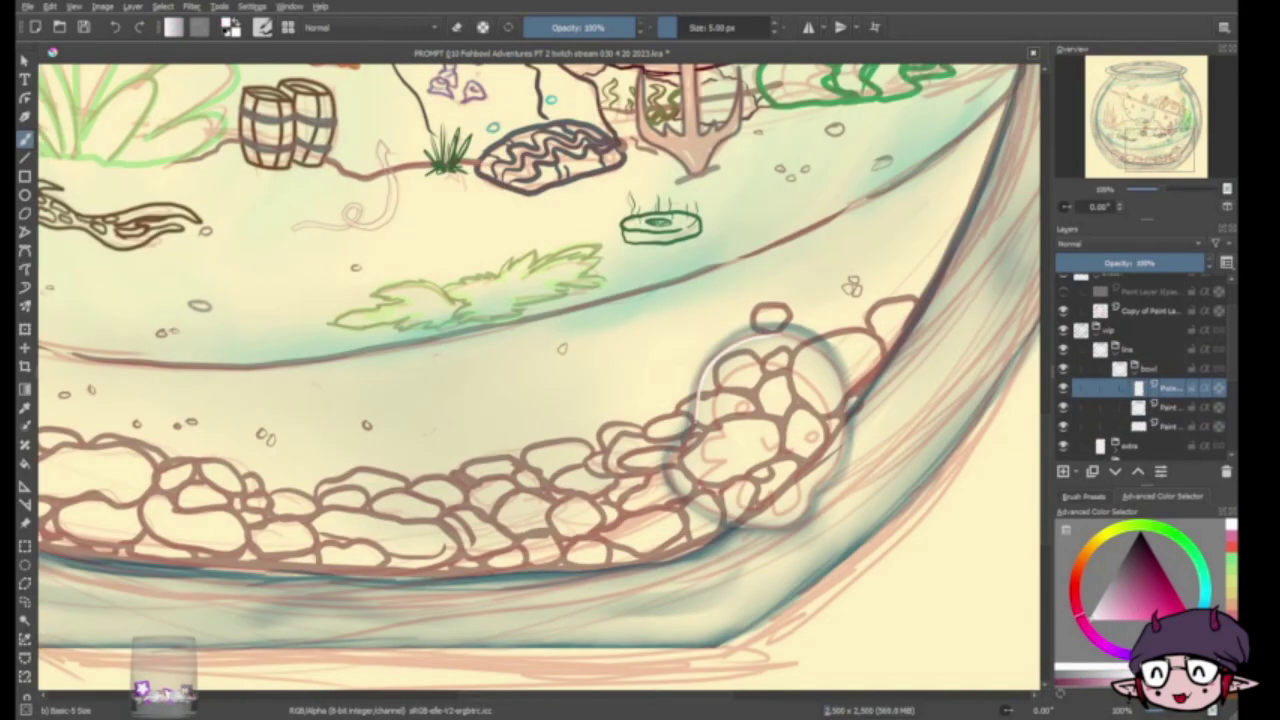
scroll(610, 380, "down", 3)
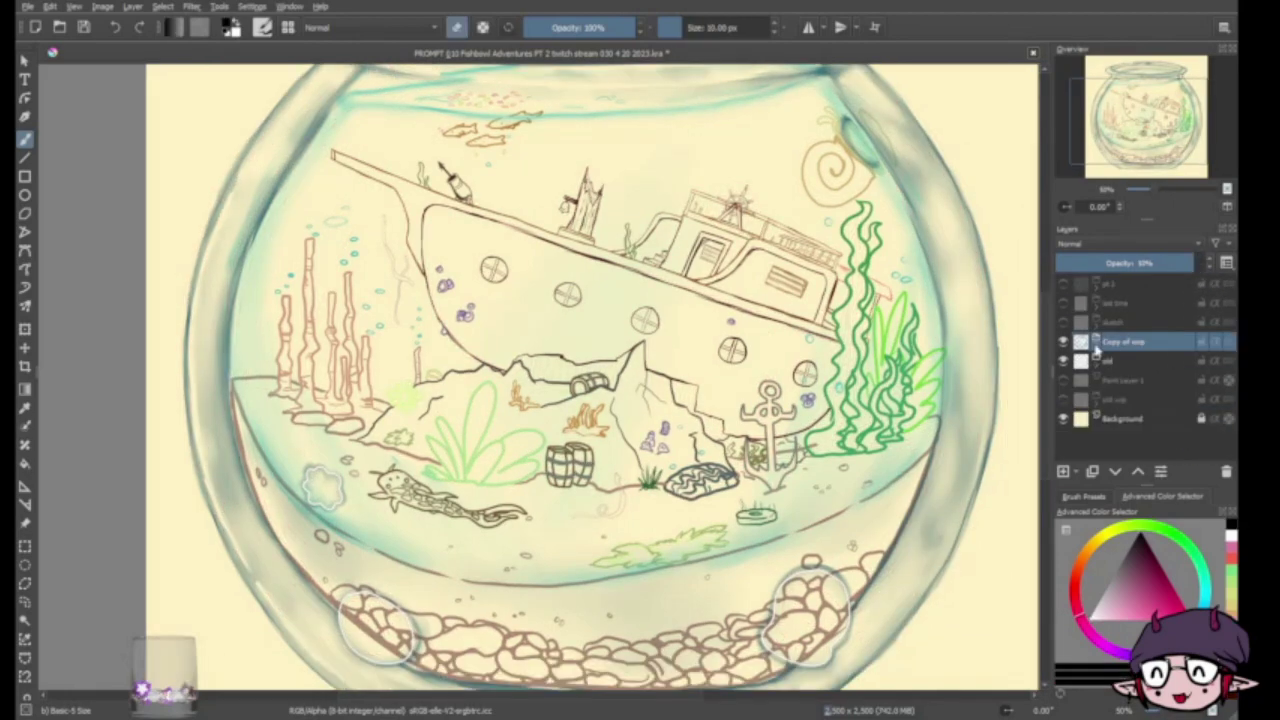
Collect the line layers in a group named line stuff and add a color time group with a layer named ground beneath it
left_click(1064, 420)
key("ctrl+e")
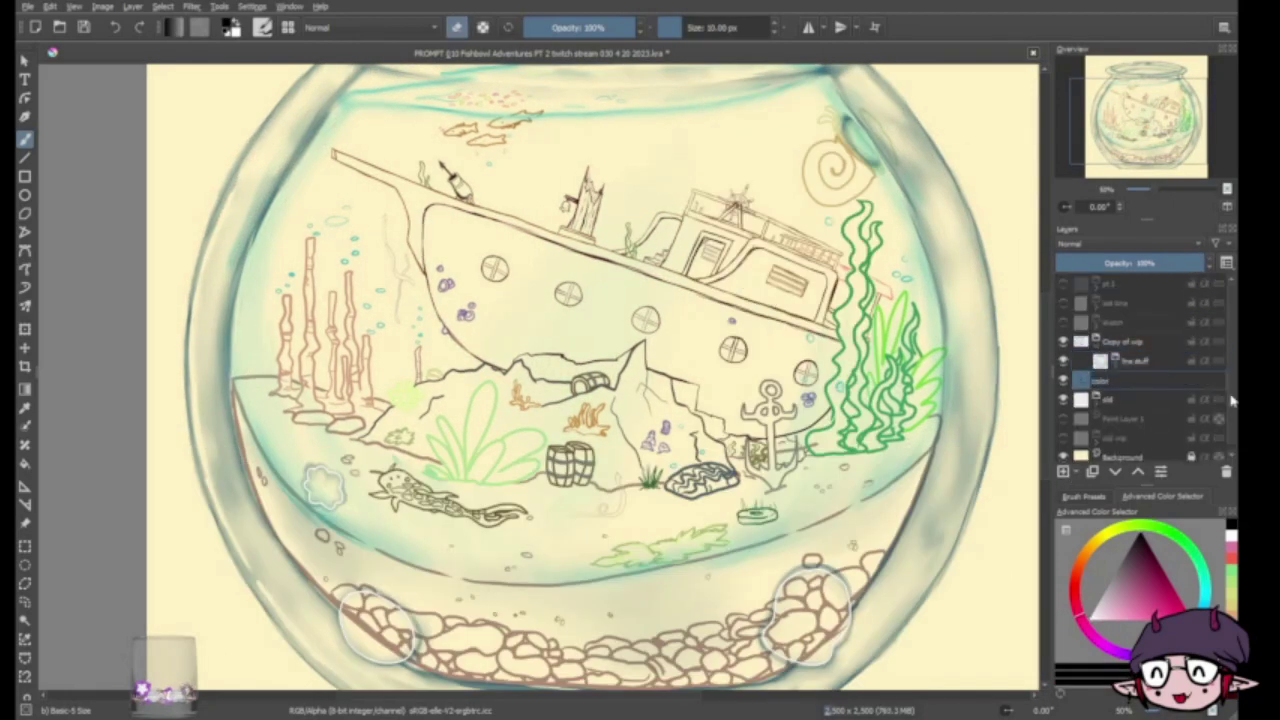
left_click(1150, 402)
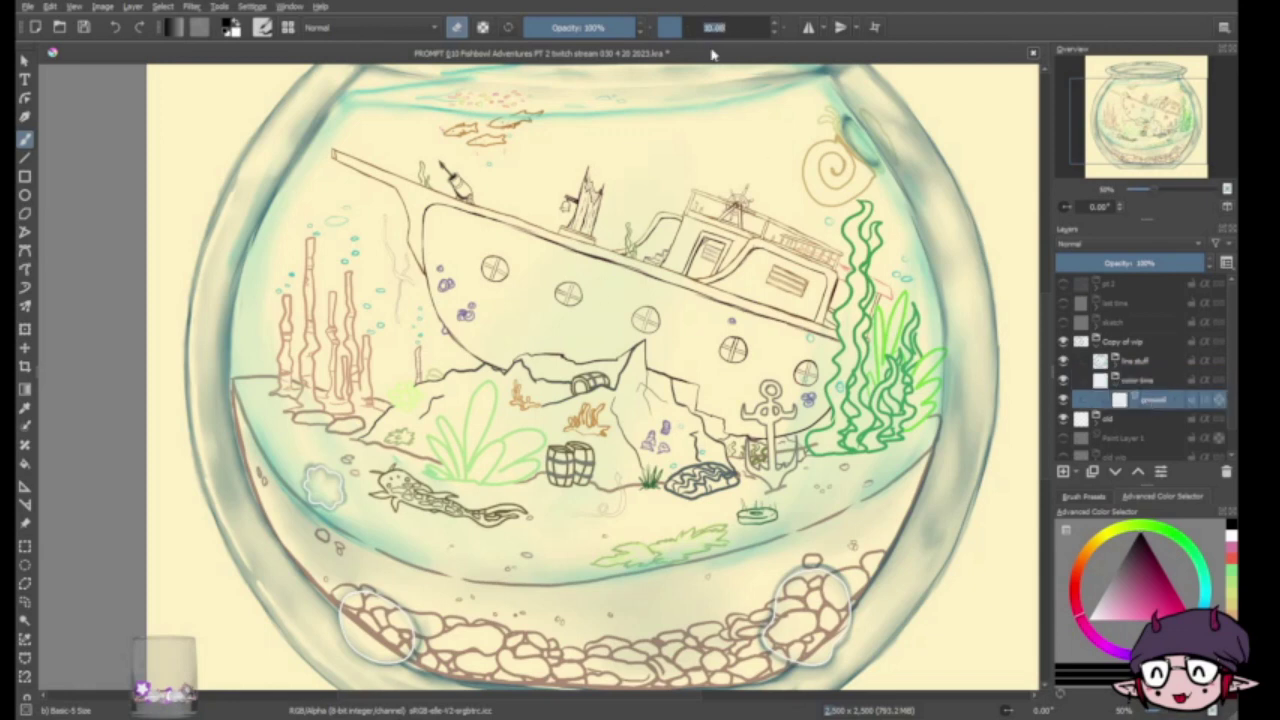
Block in the ground along the left, bottom and right of the bowl in brown with a 40 px brush
type("40")
key("Return")
left_click(1110, 548)
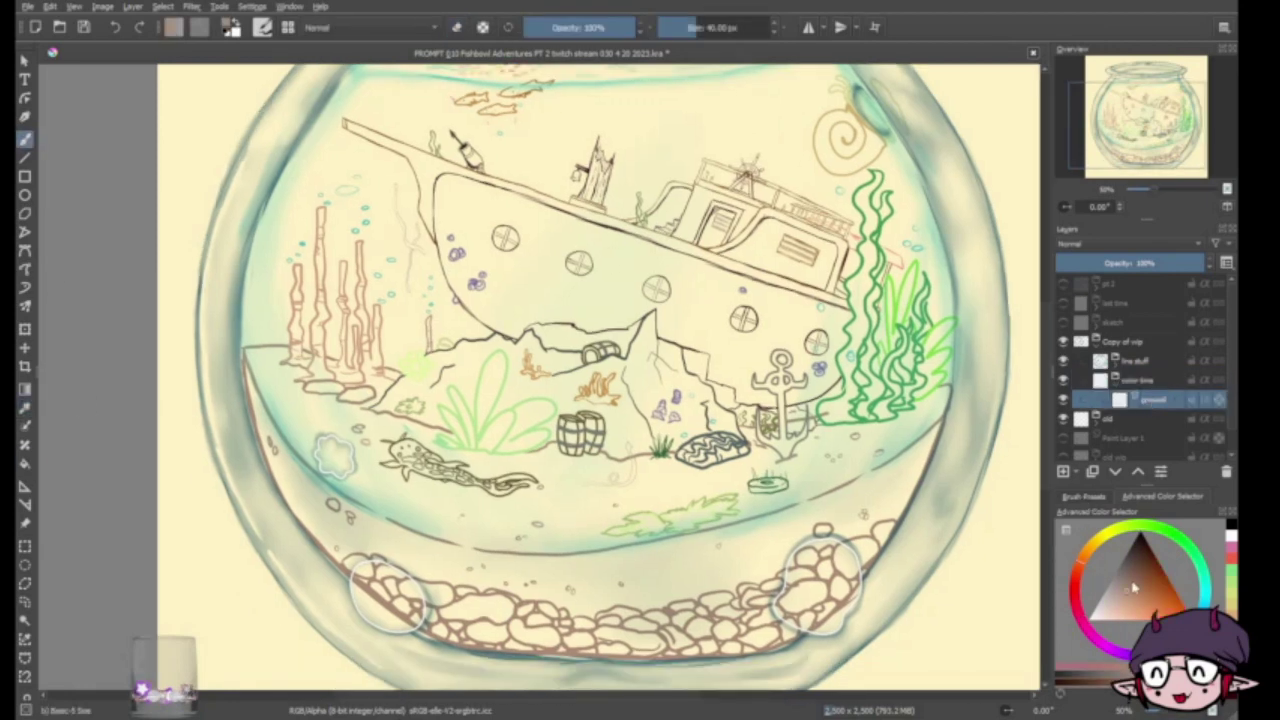
left_click(1134, 588)
mouse_move(262, 356)
left_mouse_down()
mouse_move(268, 432)
mouse_move(300, 505)
mouse_move(385, 470)
mouse_move(335, 455)
mouse_move(425, 570)
mouse_move(560, 640)
mouse_move(400, 480)
mouse_move(680, 550)
left_mouse_up()
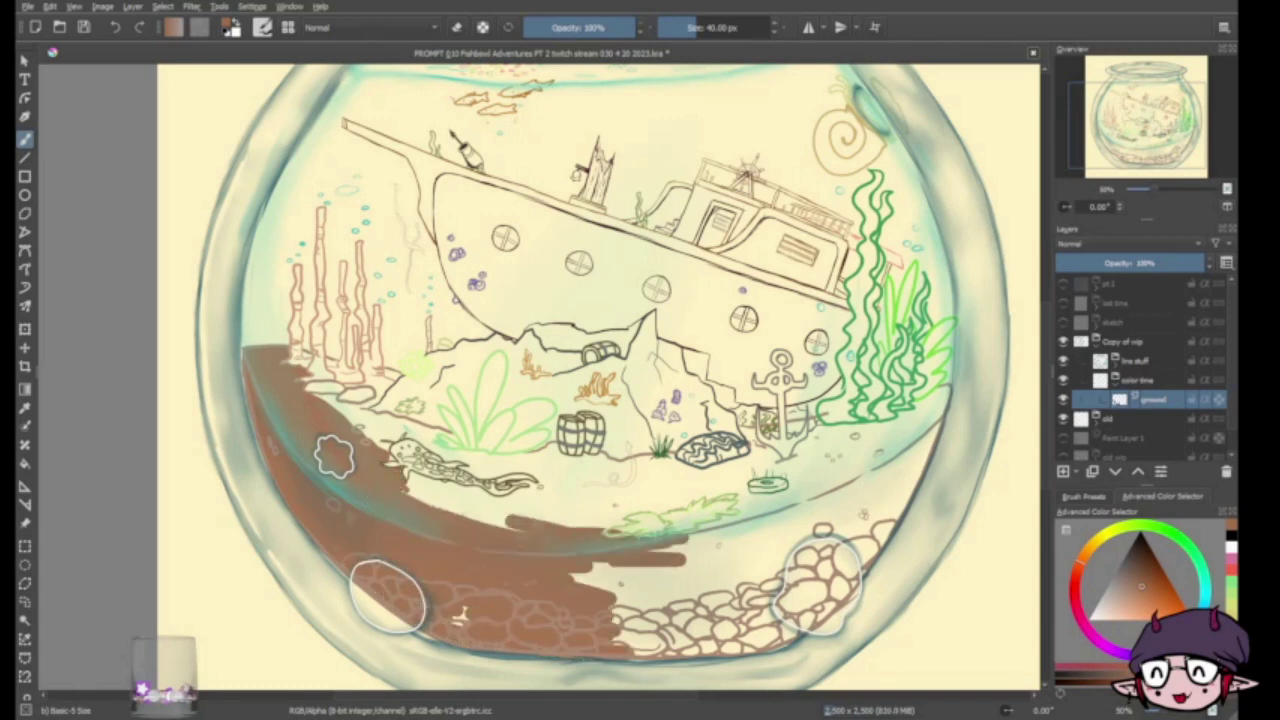
mouse_move(575, 600)
left_mouse_down()
mouse_move(790, 640)
mouse_move(850, 500)
mouse_move(885, 480)
mouse_move(720, 620)
mouse_move(800, 465)
mouse_move(905, 420)
mouse_move(935, 470)
mouse_move(810, 440)
mouse_move(890, 436)
left_mouse_up()
mouse_move(302, 348)
left_mouse_down()
mouse_move(366, 384)
mouse_move(391, 424)
mouse_move(375, 385)
left_mouse_up()
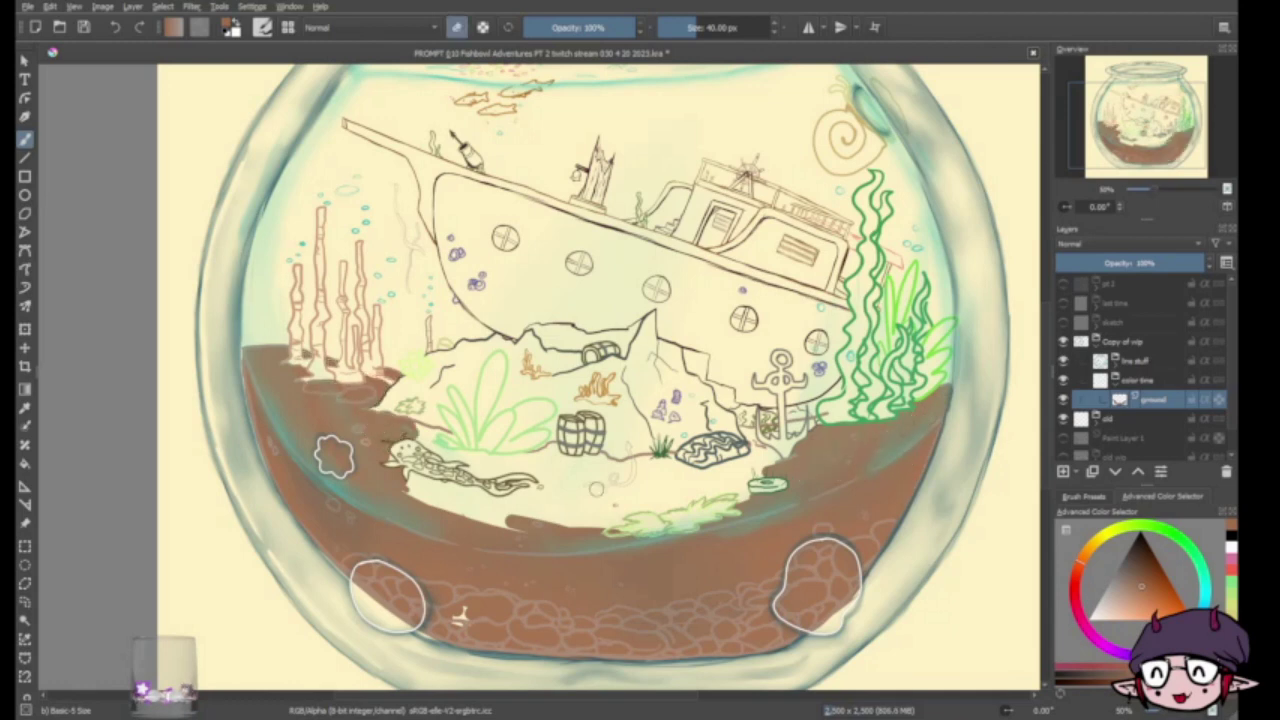
Fill the remaining ground in brown around the spotted fish and up to the foot of the rocks and barrels
key("1")
mouse_move(280, 620)
left_mouse_down()
mouse_move(540, 640)
mouse_move(460, 565)
mouse_move(395, 545)
left_mouse_up()
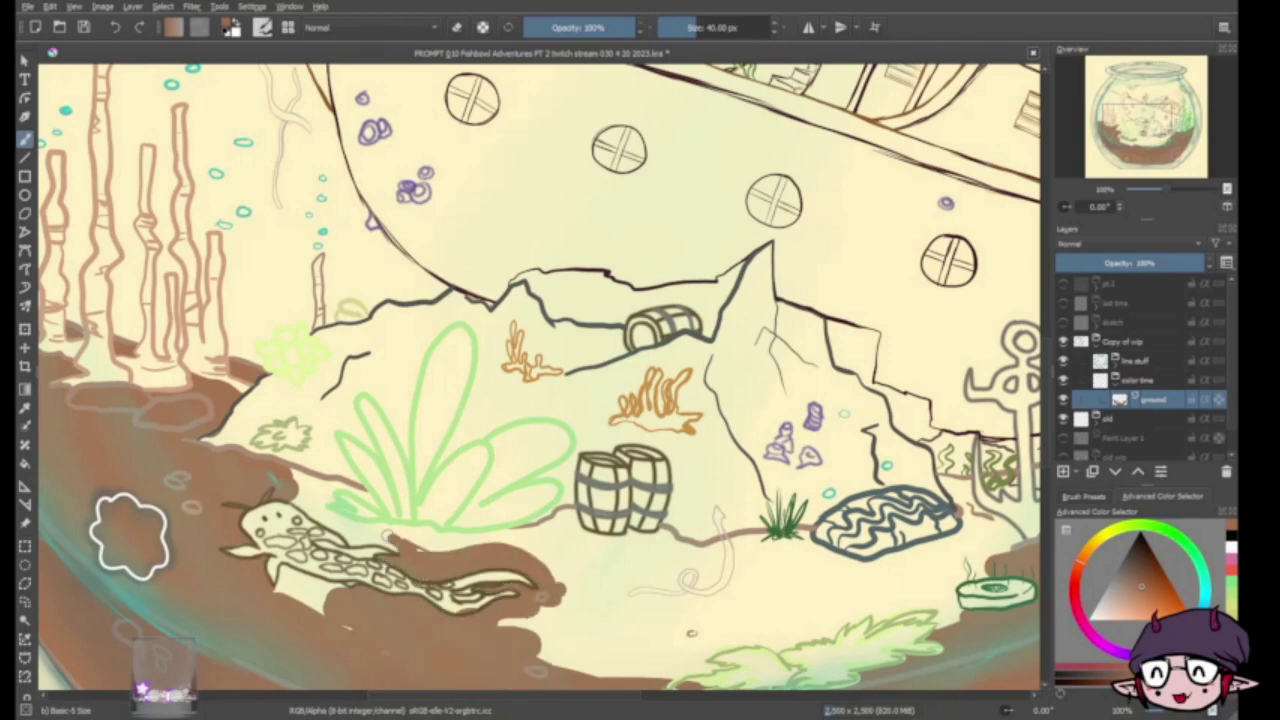
mouse_move(300, 540)
left_mouse_down()
mouse_move(380, 510)
mouse_move(560, 530)
mouse_move(580, 590)
mouse_move(750, 660)
left_mouse_up()
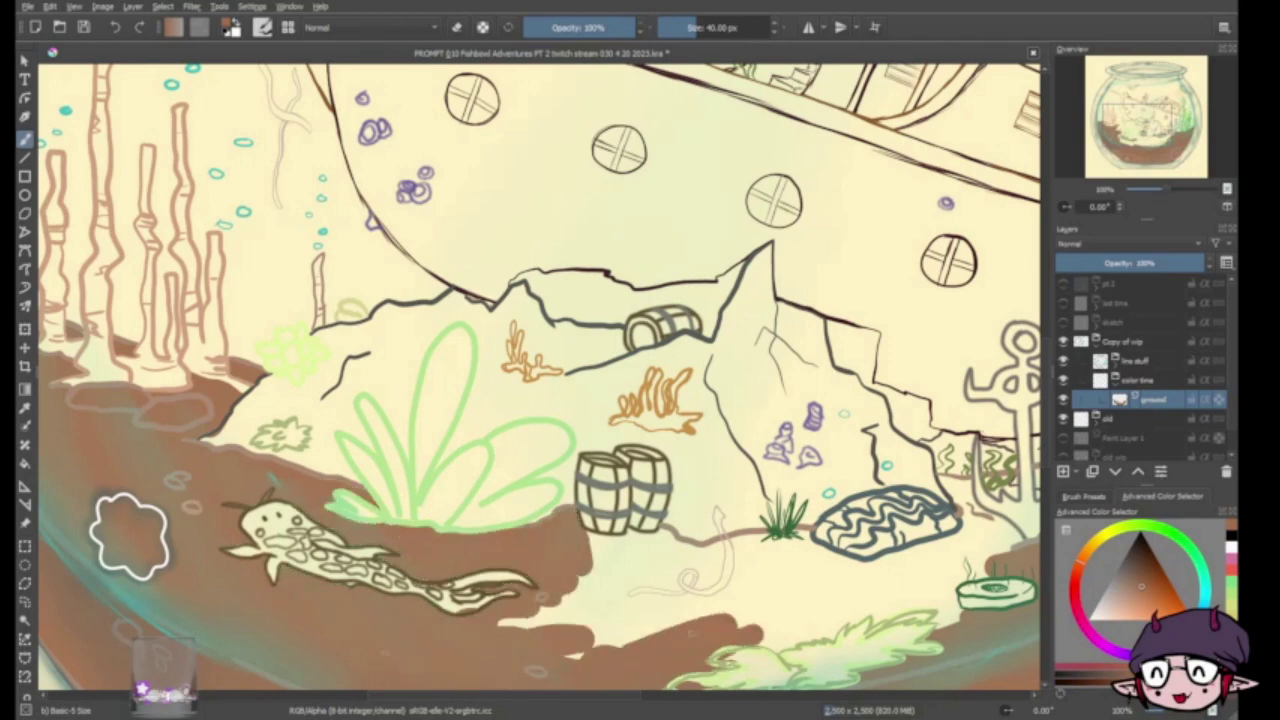
mouse_move(520, 620)
left_mouse_down()
mouse_move(700, 560)
mouse_move(960, 530)
mouse_move(800, 620)
mouse_move(940, 610)
left_mouse_up()
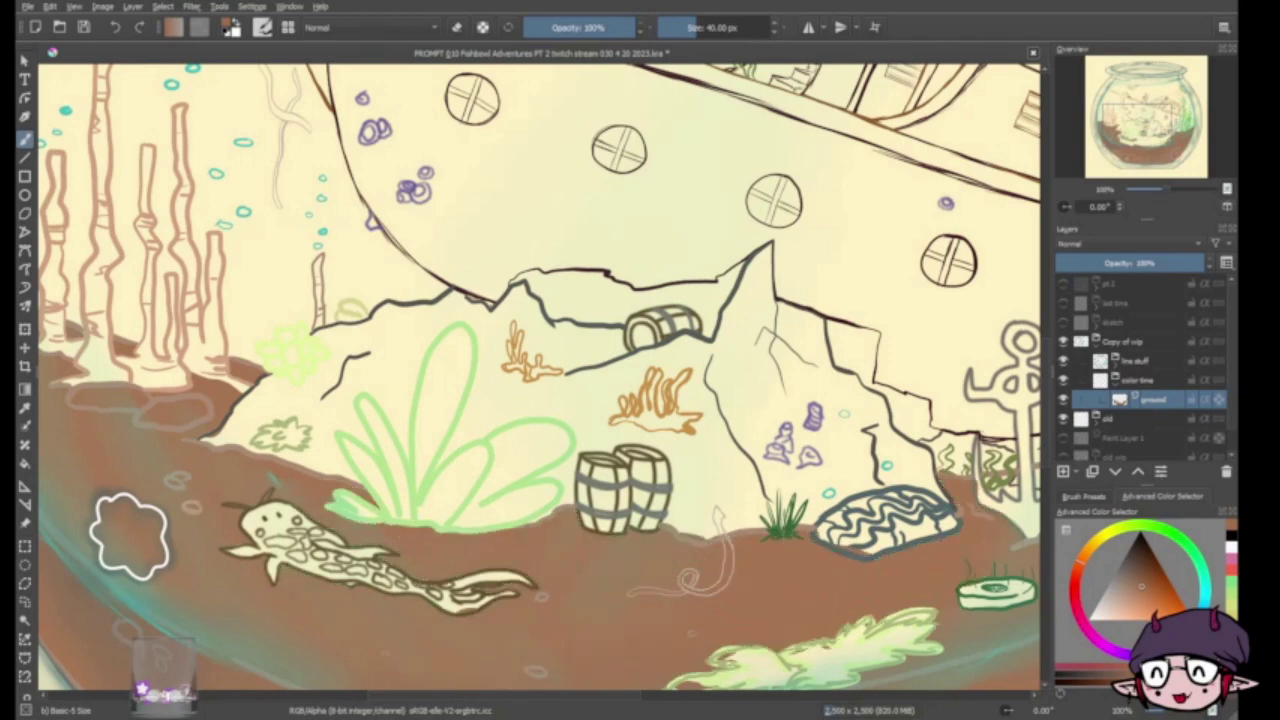
Erase the brown ground from inside the anchor, the curly worm, the leafy plant and the spotted fish
left_click_drag(700, 400, 245, 420)
scroll(1140, 370, "down", 2)
left_click(1160, 392)
key("e")
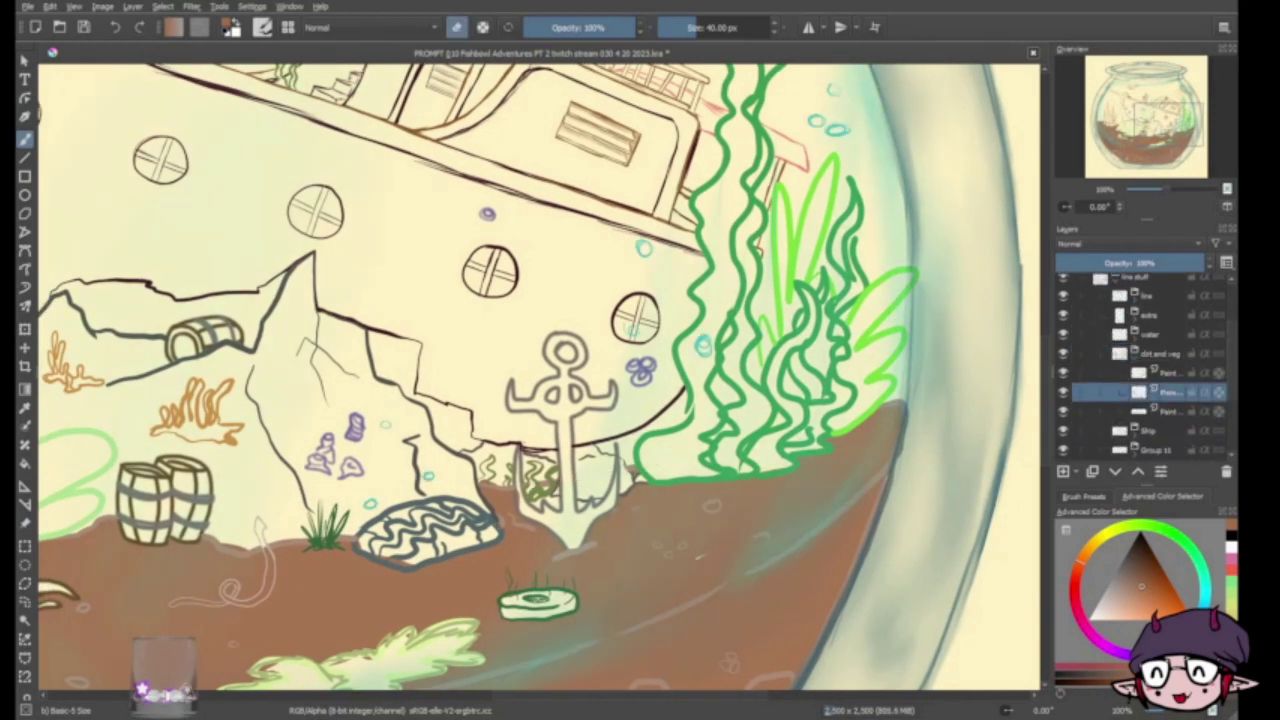
left_click(1136, 355)
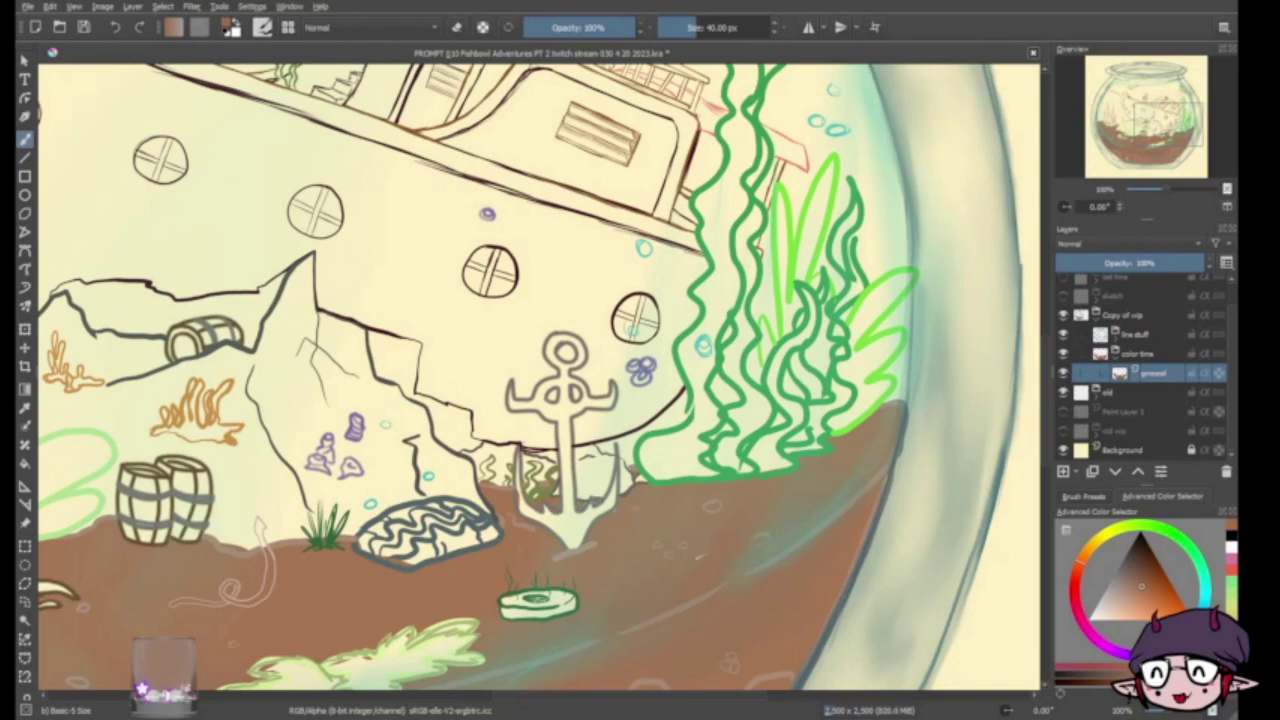
scroll(250, 690, "up", 3)
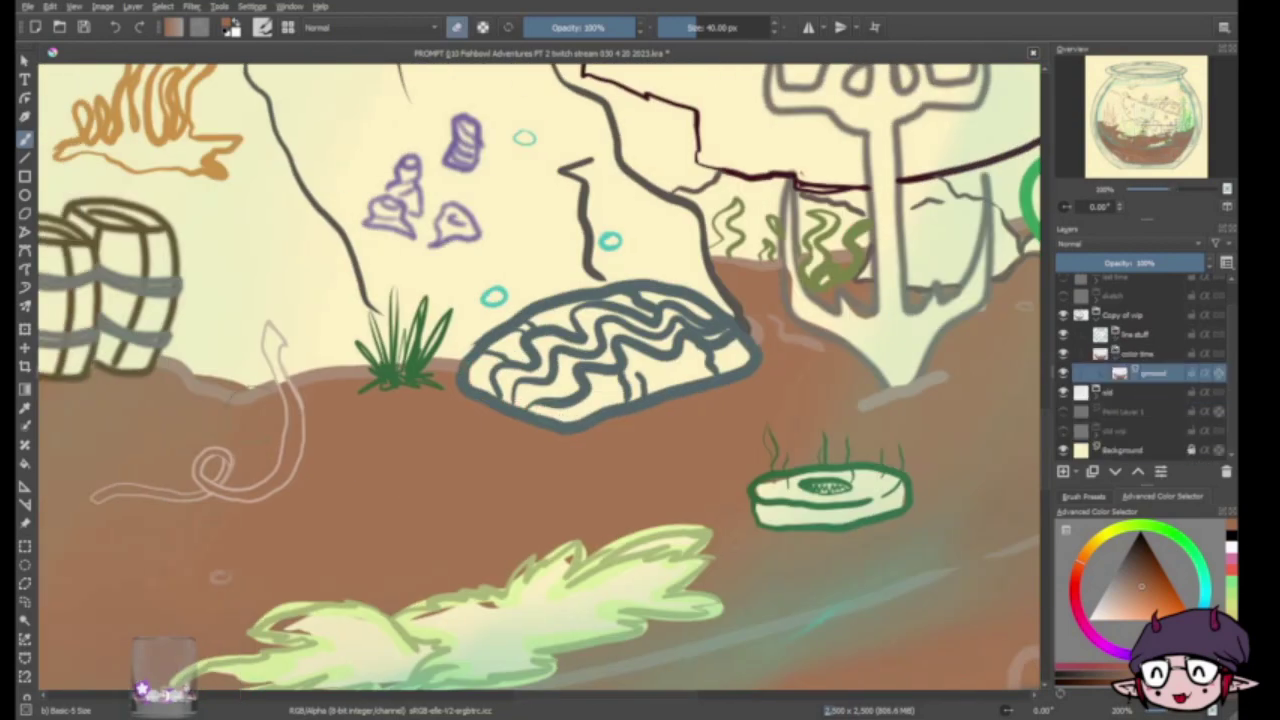
mouse_move(283, 382)
left_mouse_down()
mouse_move(292, 460)
mouse_move(100, 495)
mouse_move(205, 458)
mouse_move(270, 490)
mouse_move(248, 486)
mouse_move(400, 320)
left_mouse_up()
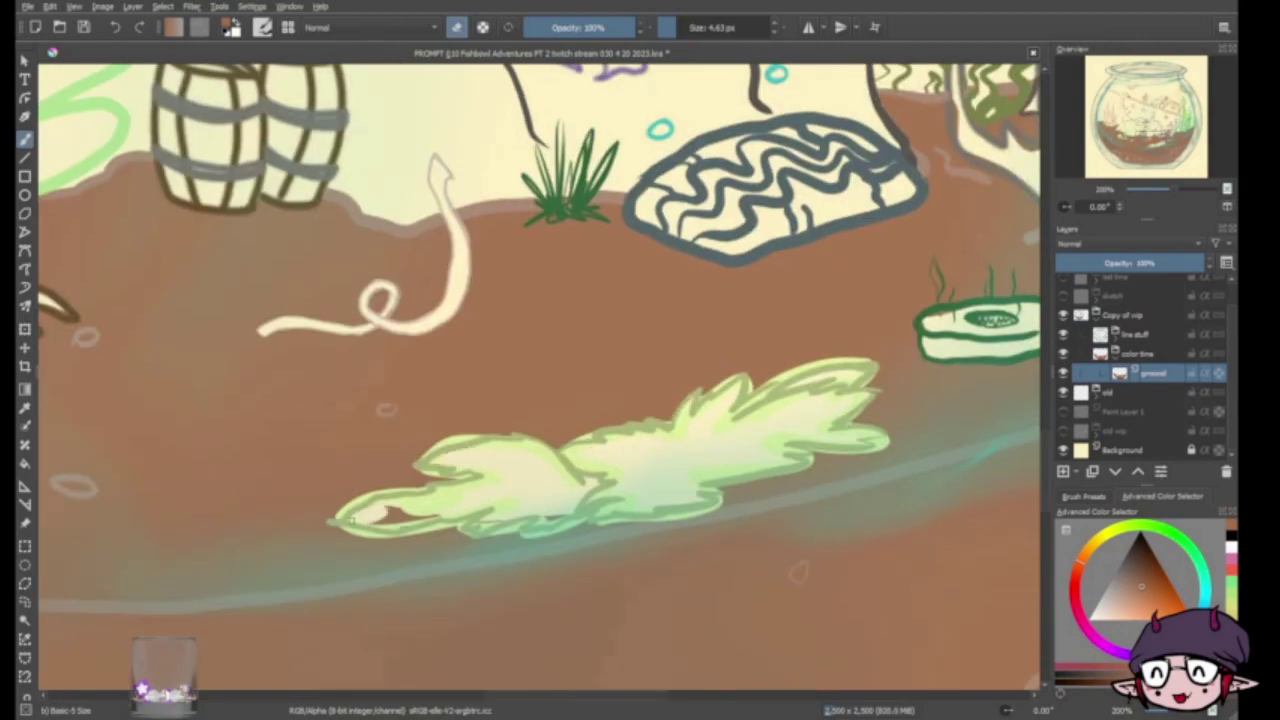
mouse_move(647, 473)
left_mouse_down()
mouse_move(386, 617)
mouse_move(377, 638)
mouse_move(677, 258)
left_mouse_up()
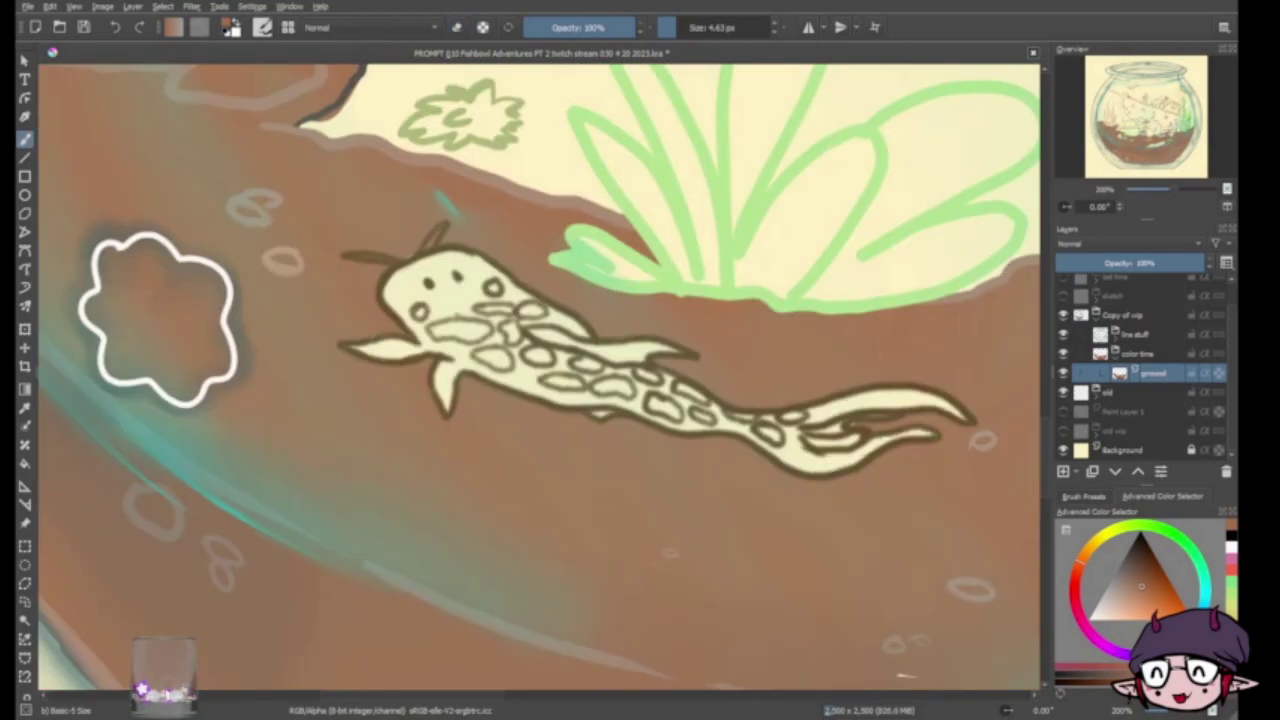
left_click_drag(560, 240, 995, 655)
key("minus")
key("minus")
key("minus")
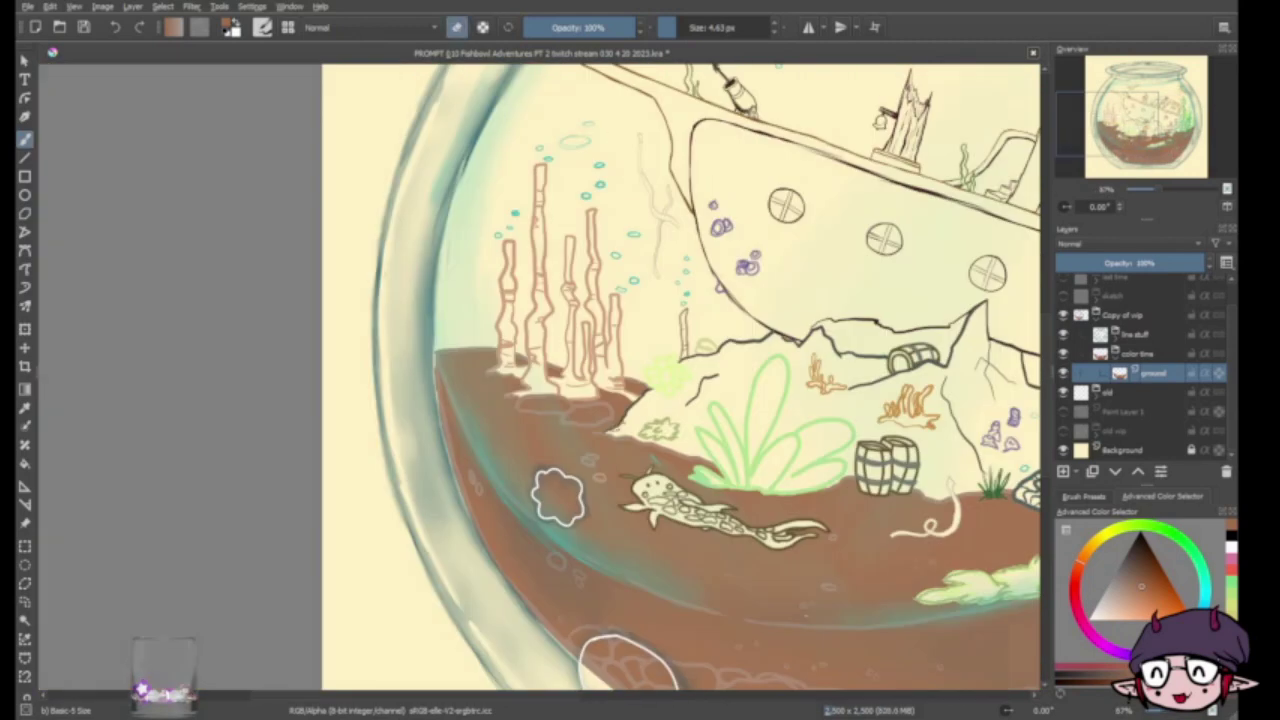
Add a paint layer named ROCKS directly below the ground layer
key("Insert")
double_click(1150, 392)
type("ROCKS")
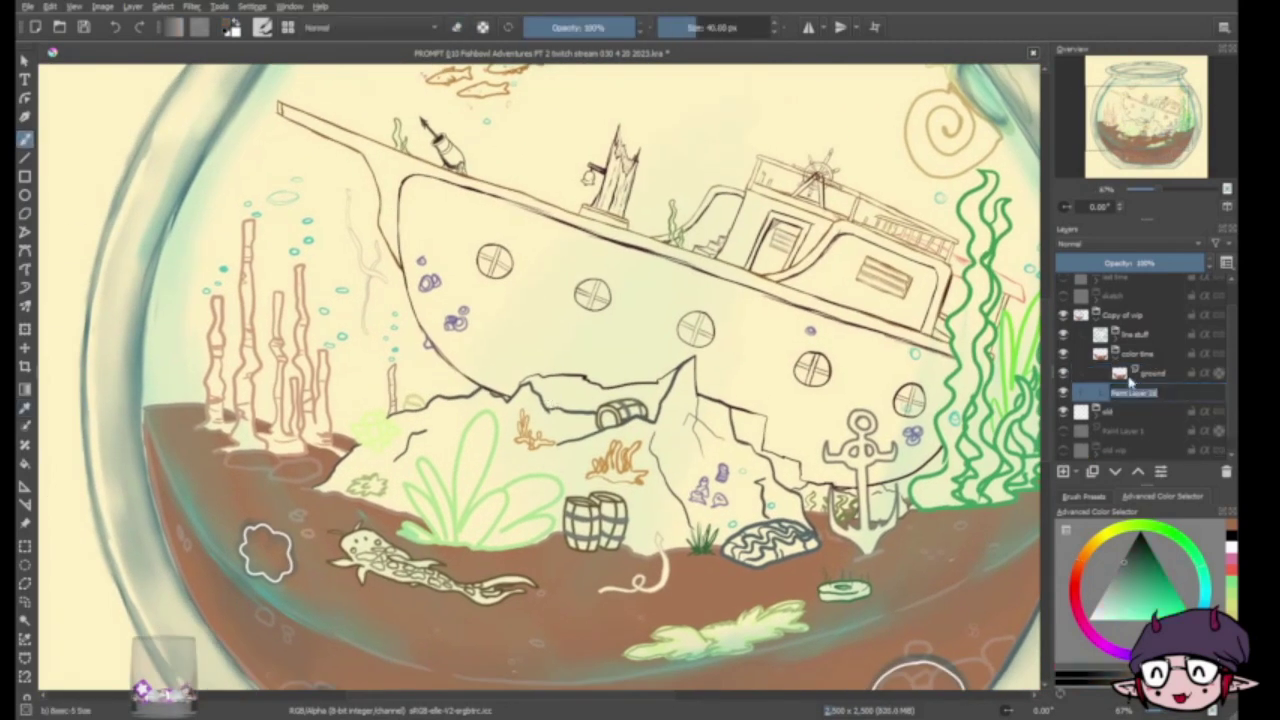
key("Return")
Fill the left and central rock formation in grey-green with a 40 px brush, working around the plants, corals and barrels
mouse_move(385, 475)
left_mouse_down()
mouse_move(440, 405)
mouse_move(470, 395)
left_mouse_up()
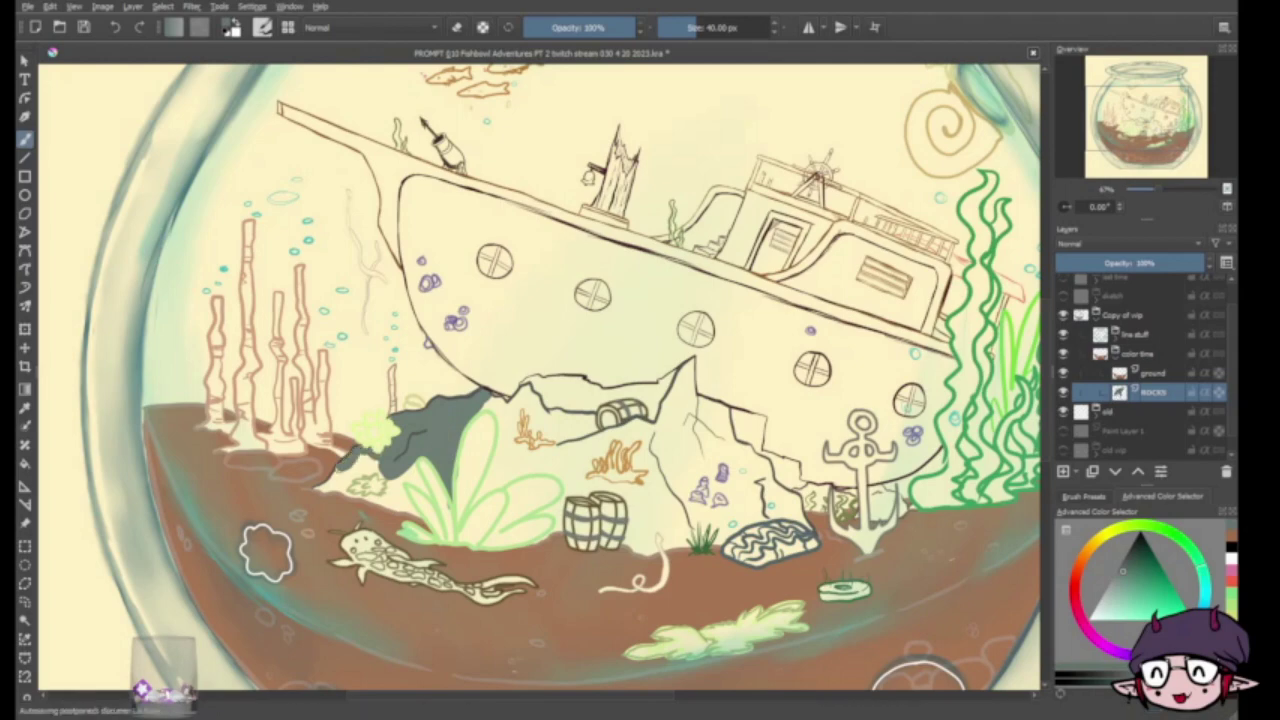
scroll(536, 506, "up", 2)
mouse_move(200, 400)
left_mouse_down()
mouse_move(150, 480)
mouse_move(290, 470)
left_mouse_up()
mouse_move(415, 265)
left_mouse_down()
mouse_move(447, 263)
mouse_move(475, 395)
mouse_move(510, 255)
mouse_move(595, 335)
mouse_move(475, 418)
mouse_move(545, 415)
mouse_move(565, 545)
mouse_move(665, 380)
mouse_move(713, 440)
mouse_move(775, 445)
mouse_move(788, 402)
mouse_move(710, 352)
mouse_move(850, 215)
mouse_move(875, 295)
mouse_move(925, 300)
mouse_move(847, 500)
mouse_move(790, 580)
left_mouse_up()
left_click_drag(700, 400, 505, 370)
left_click_drag(360, 240, 475, 230)
left_click_drag(320, 225, 630, 230)
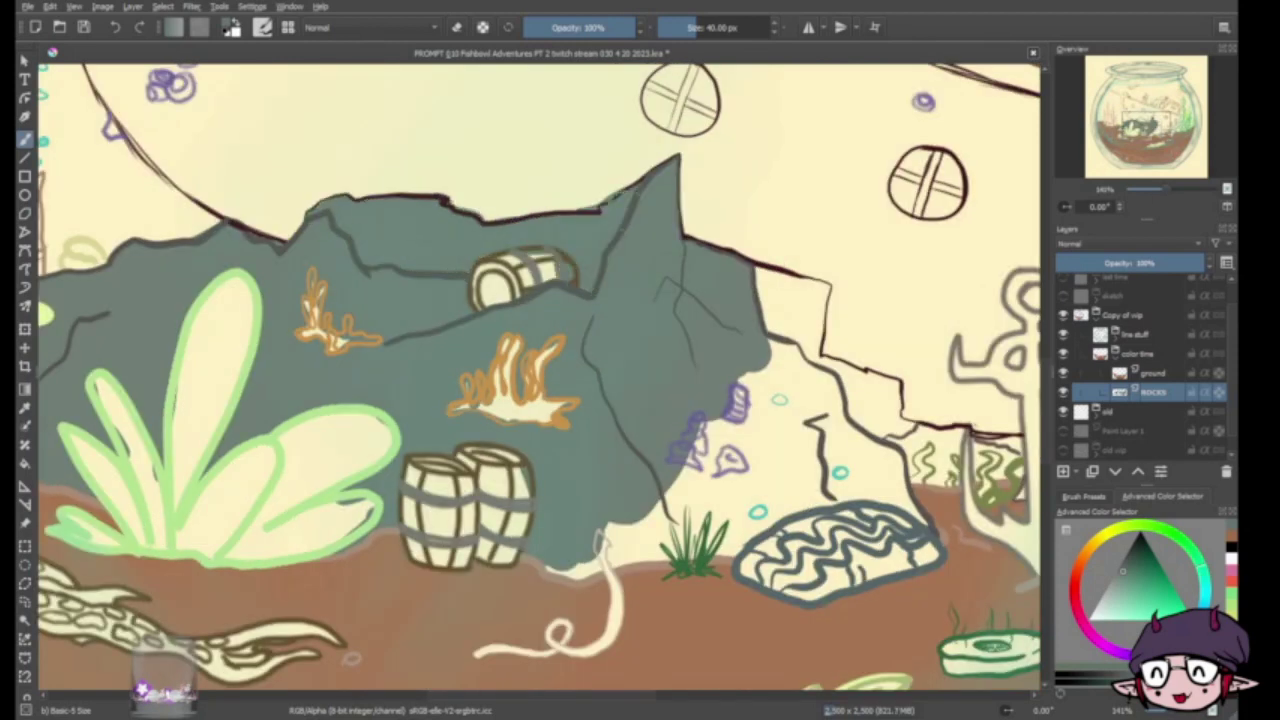
Fill the right slope of the rocks and the small rock behind the anchor in the same grey-green
mouse_move(890, 445)
left_mouse_down()
mouse_move(930, 460)
mouse_move(1020, 450)
left_mouse_up()
left_click_drag(750, 490, 580, 540)
mouse_move(900, 540)
left_mouse_down()
mouse_move(700, 360)
mouse_move(760, 500)
mouse_move(780, 420)
mouse_move(820, 470)
left_mouse_up()
On the ground layer, erase the brown from selected gravel stones and pebbles in the left part of the bowl
left_click(1150, 372)
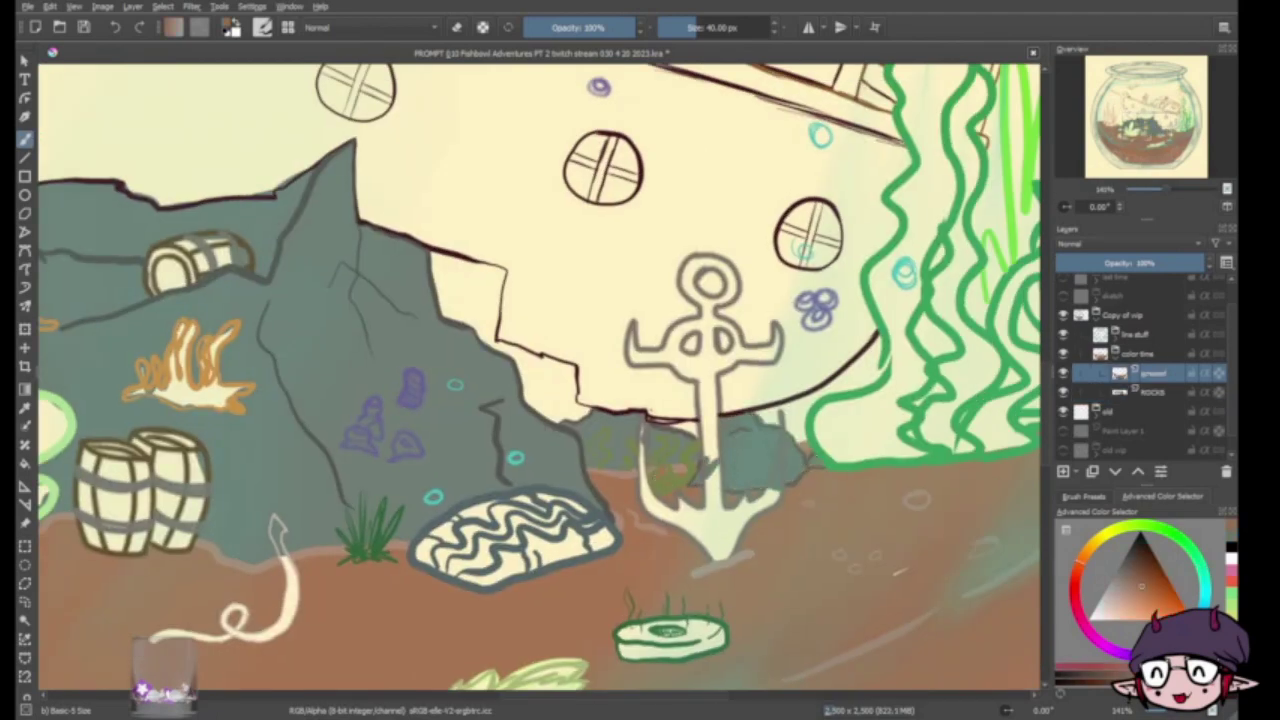
mouse_move(340, 470)
left_mouse_down()
mouse_move(709, 494)
mouse_move(535, 527)
left_mouse_up()
mouse_move(40, 335)
left_mouse_down()
mouse_move(315, 425)
mouse_move(255, 65)
left_mouse_up()
left_click_drag(470, 440, 640, 440)
left_click_drag(380, 470, 500, 490)
left_click_drag(660, 540, 930, 475)
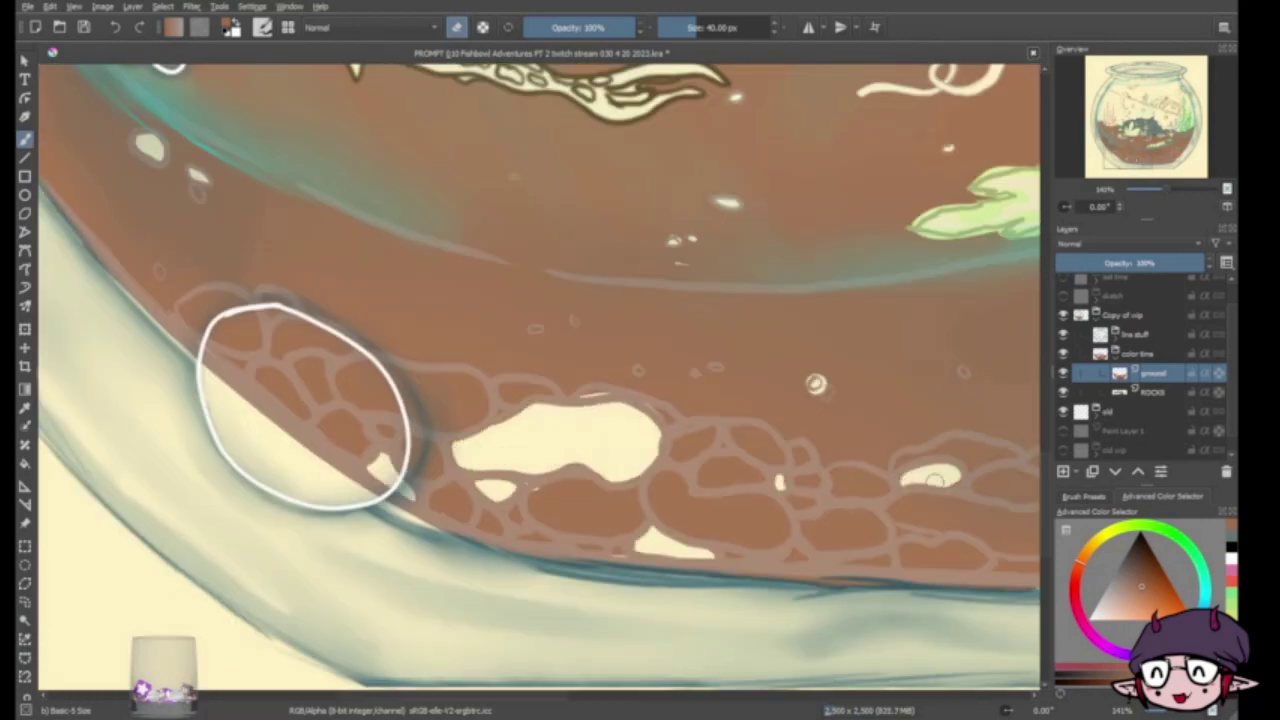
Erase the brown from more gravel stones and the small pebbles in the right part of the bowl
scroll(303, 410, "down", 2)
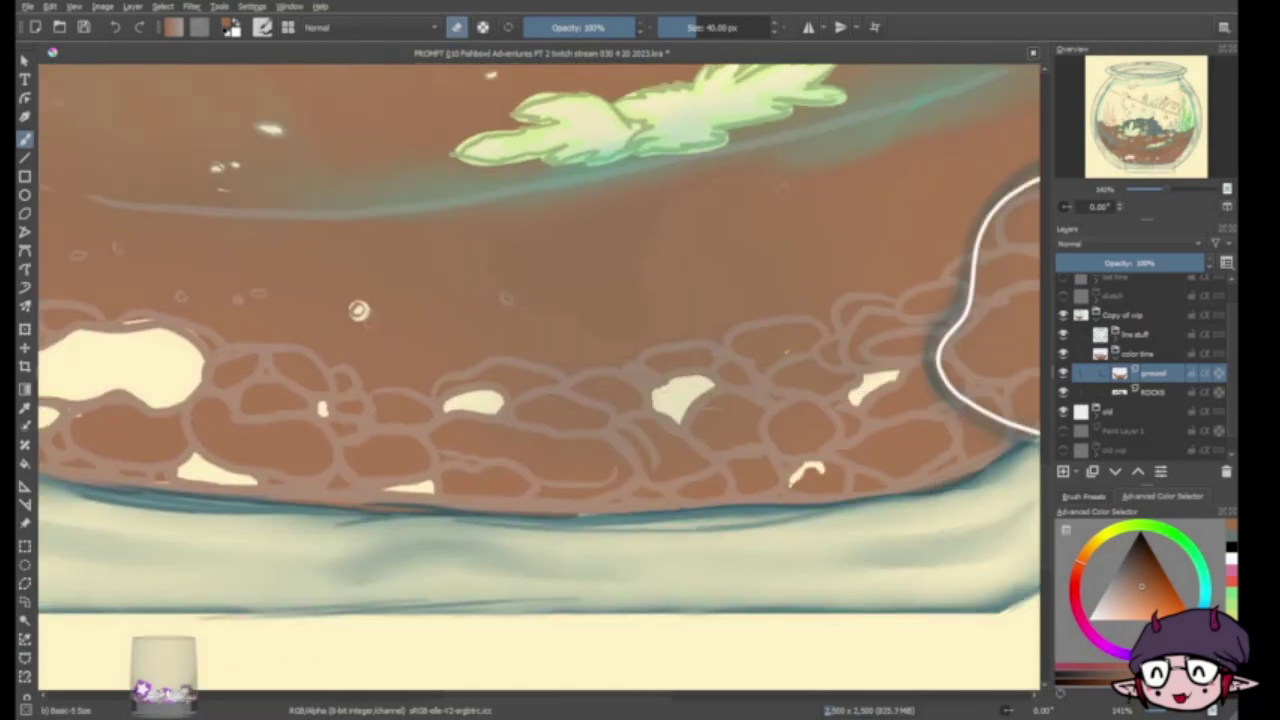
scroll(900, 330, "down", 3)
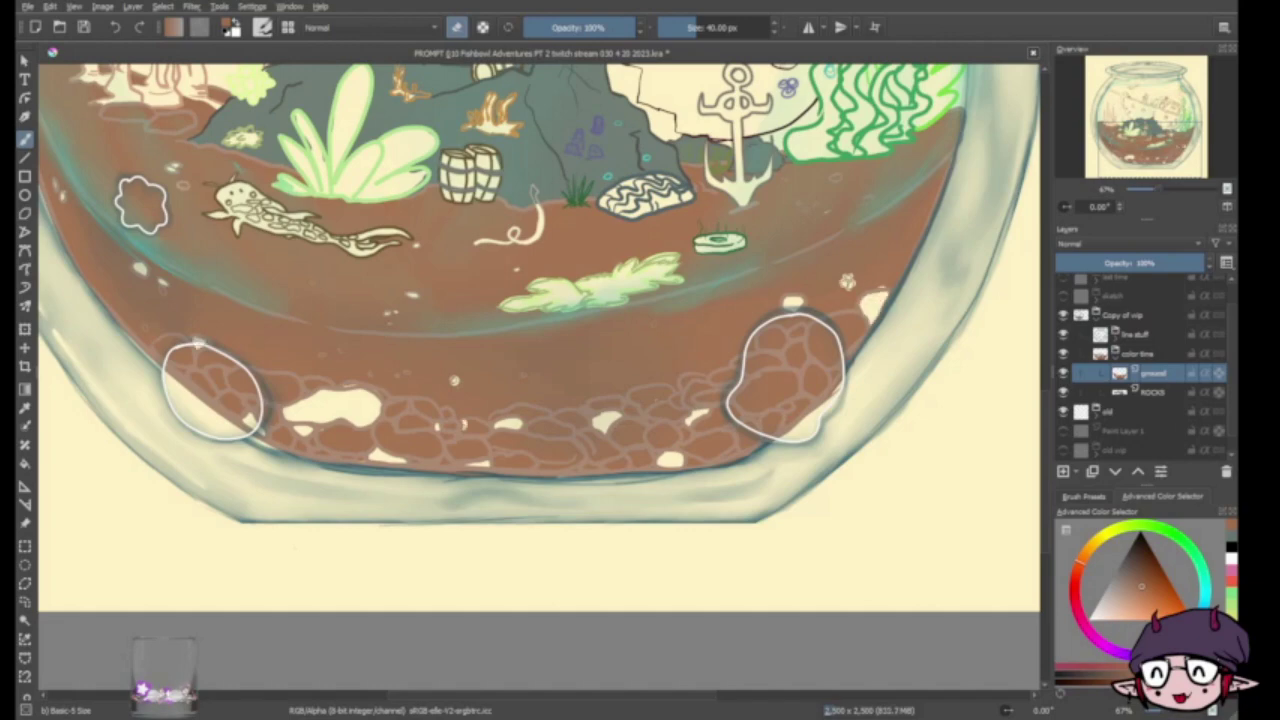
scroll(1165, 190, "up", 3)
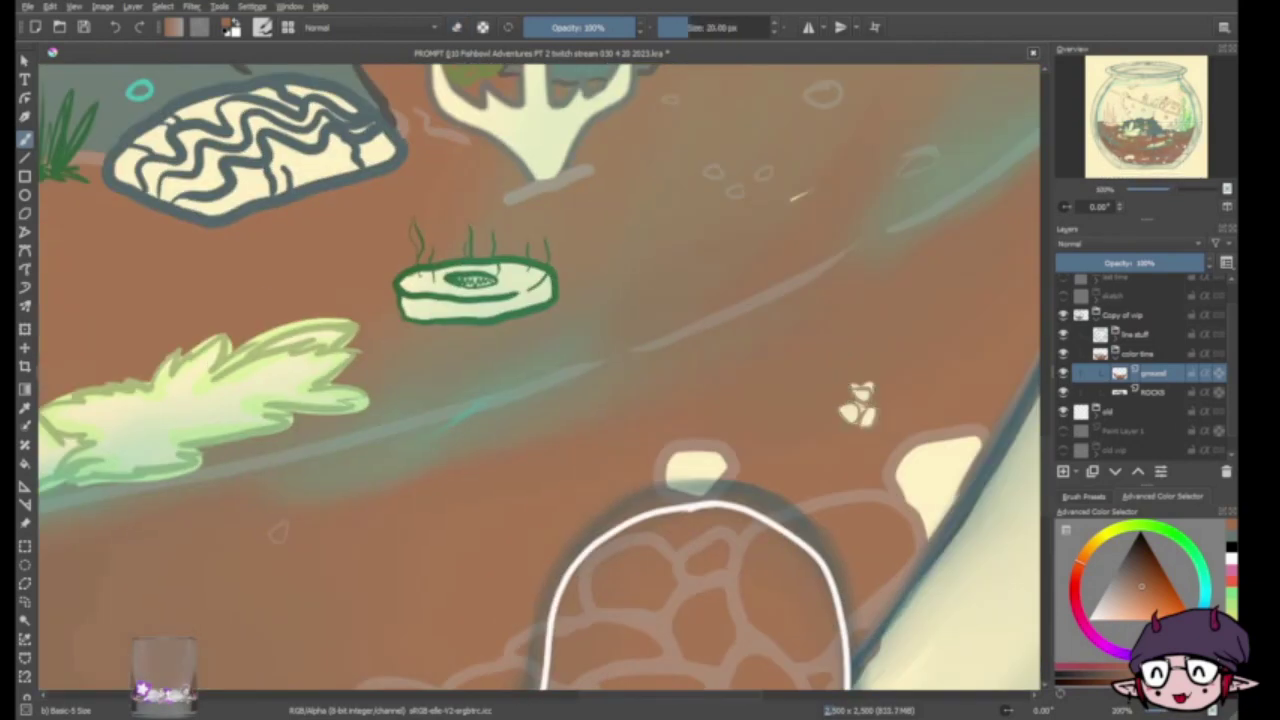
mouse_move(857, 402)
left_mouse_down()
mouse_move(700, 420)
mouse_move(900, 380)
mouse_move(800, 350)
mouse_move(854, 328)
mouse_move(514, 286)
mouse_move(648, 362)
left_mouse_up()
On the ROCKS layer, clean the grey-green out of the plants, barrels, worm and corals with a 20 px brush
key("Page_Down")
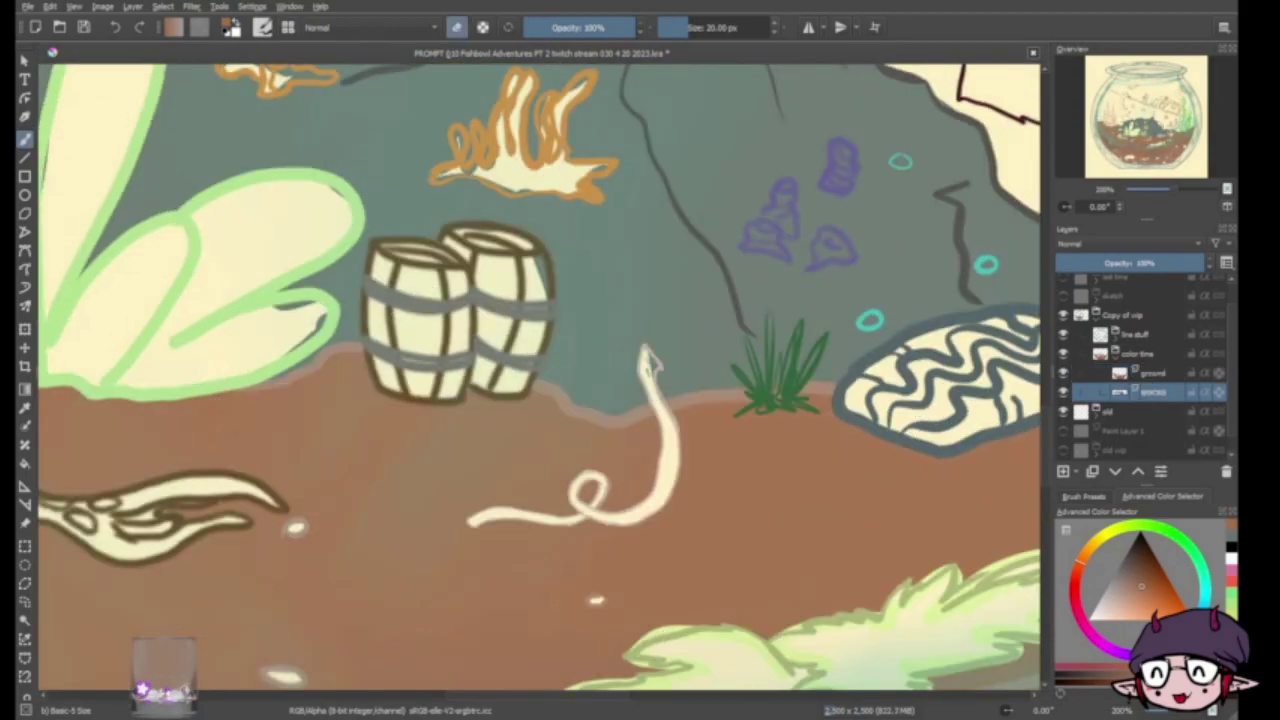
left_click_drag(510, 287, 829, 265)
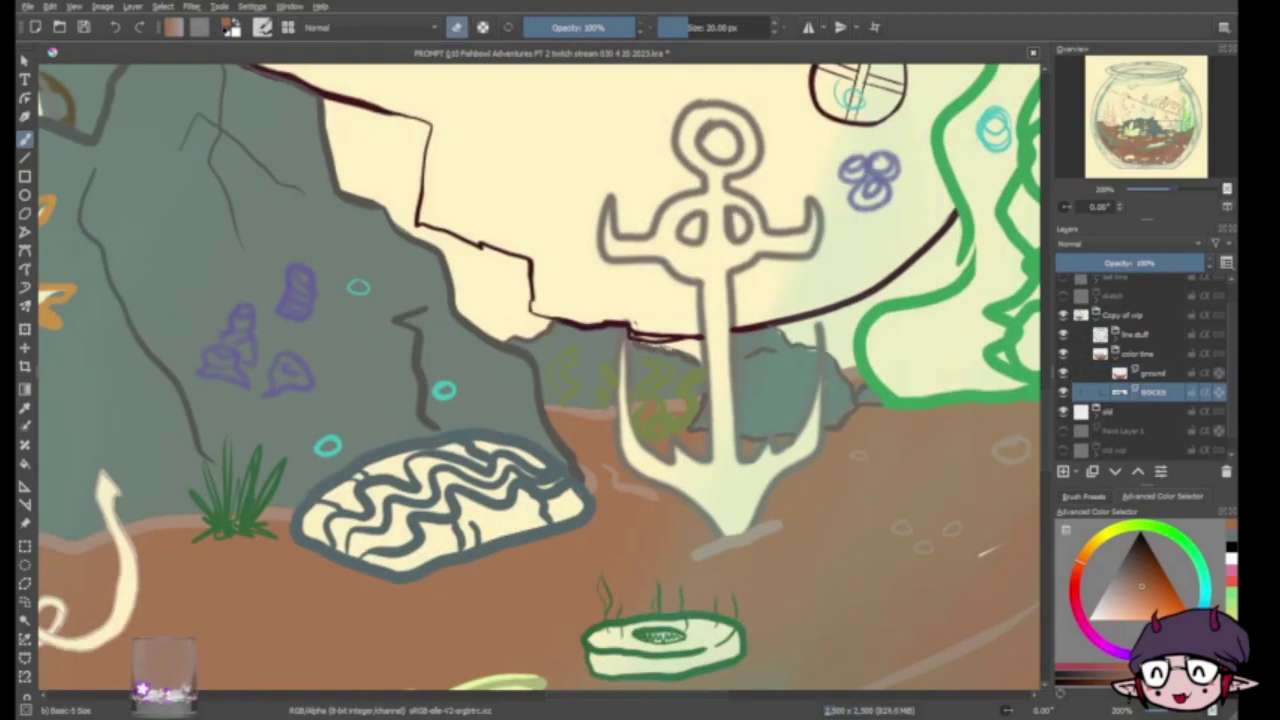
left_click_drag(985, 550, 540, 450)
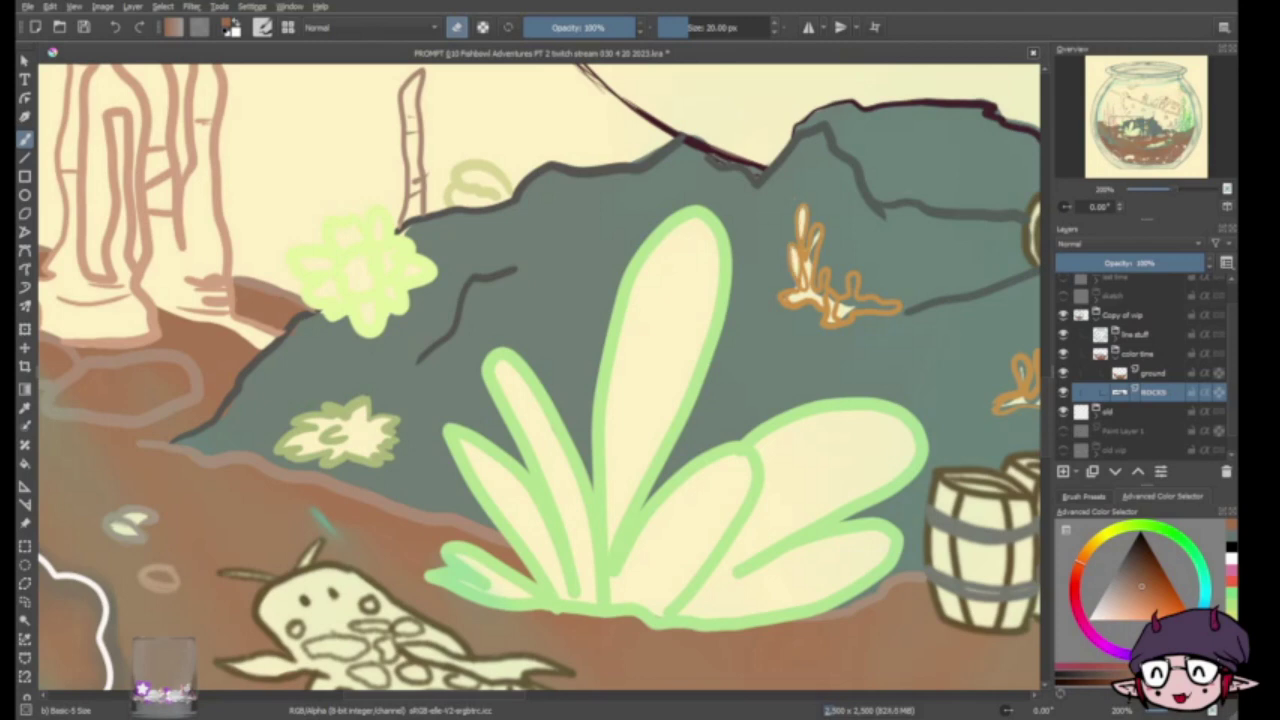
left_click_drag(700, 400, 410, 450)
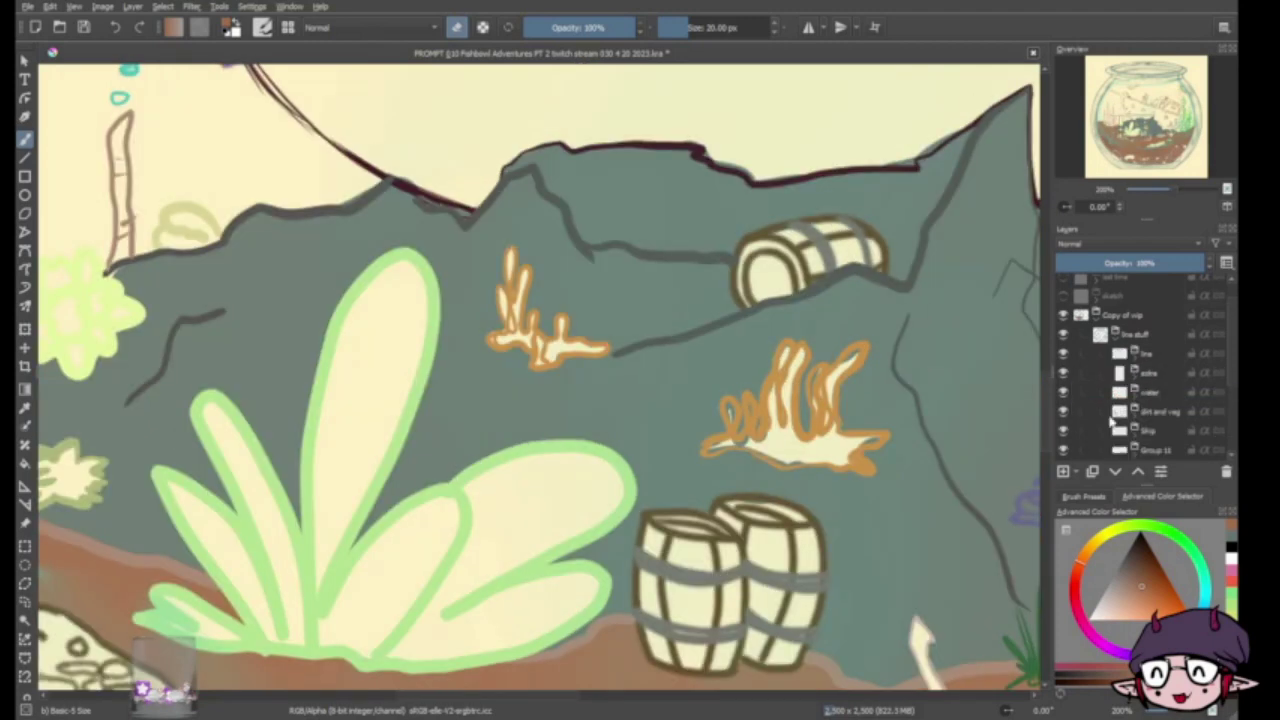
left_click(1160, 355)
left_click(785, 270, "ctrl")
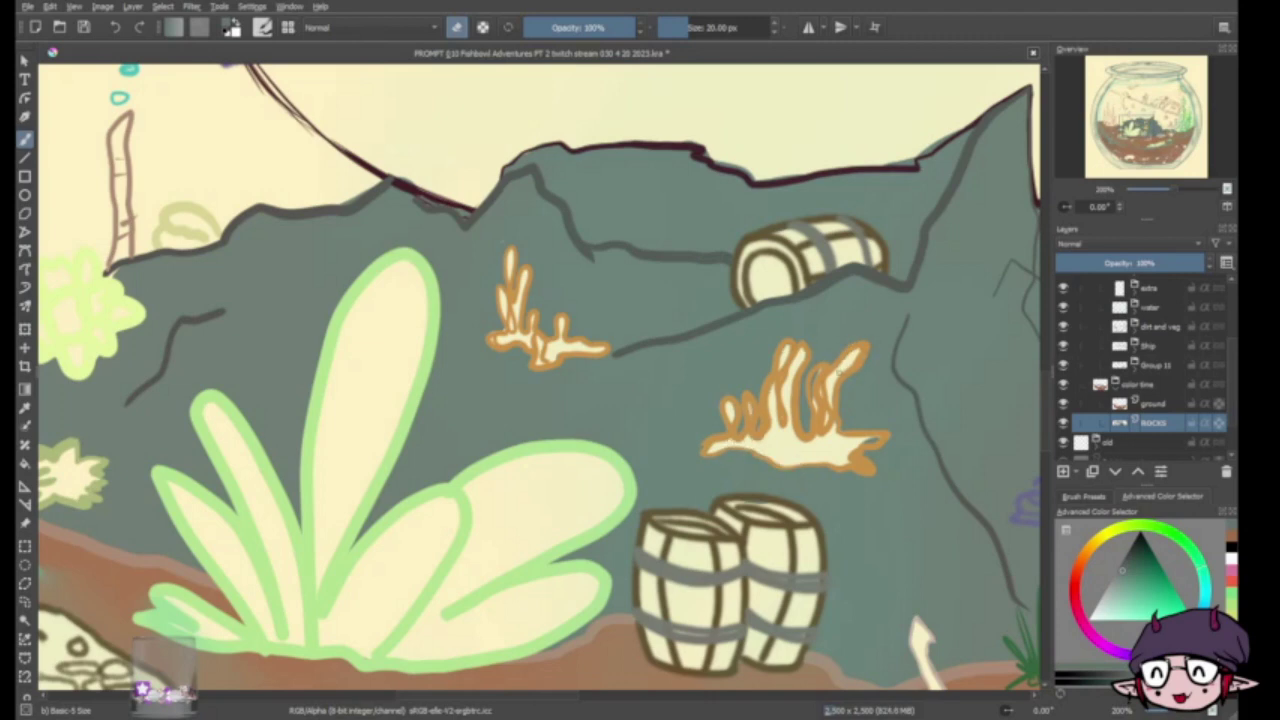
left_click_drag(800, 450, 240, 360)
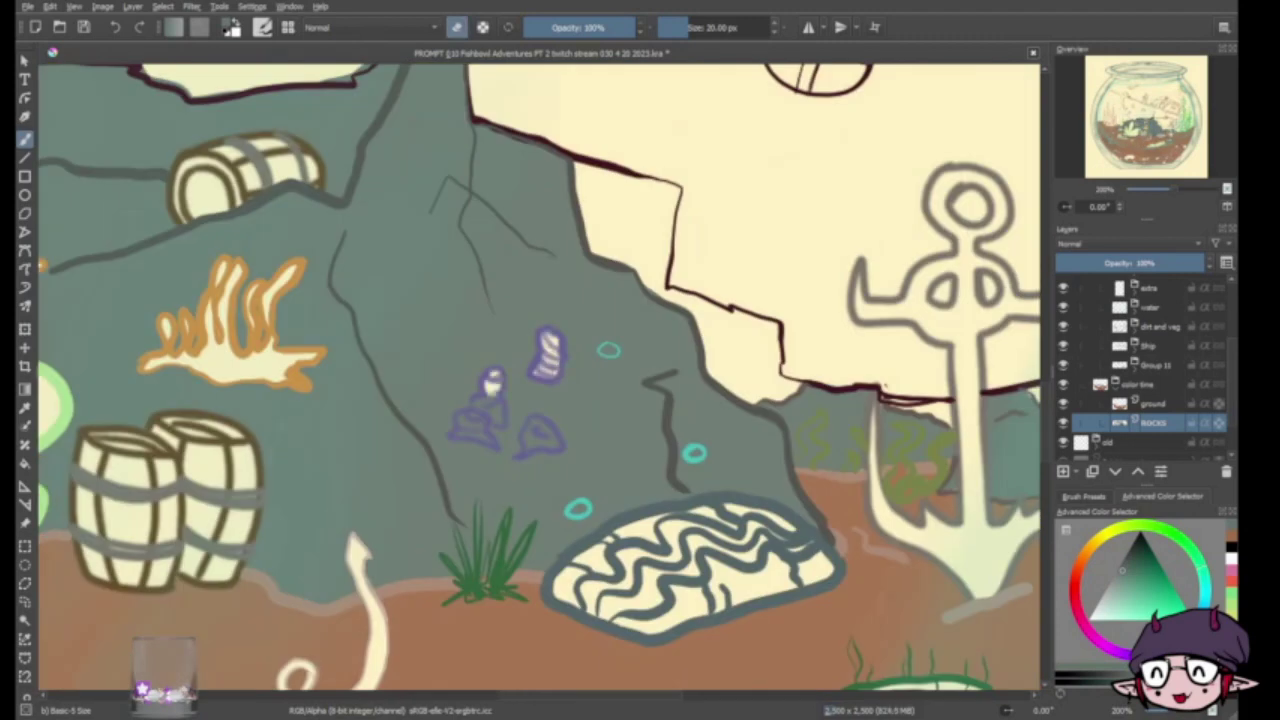
Erase the rock colour from inside the purple shells on the rock face
mouse_move(492, 392)
left_mouse_down()
mouse_move(473, 425)
mouse_move(538, 446)
left_mouse_up()
key("e")
scroll(456, 410, "down", 3)
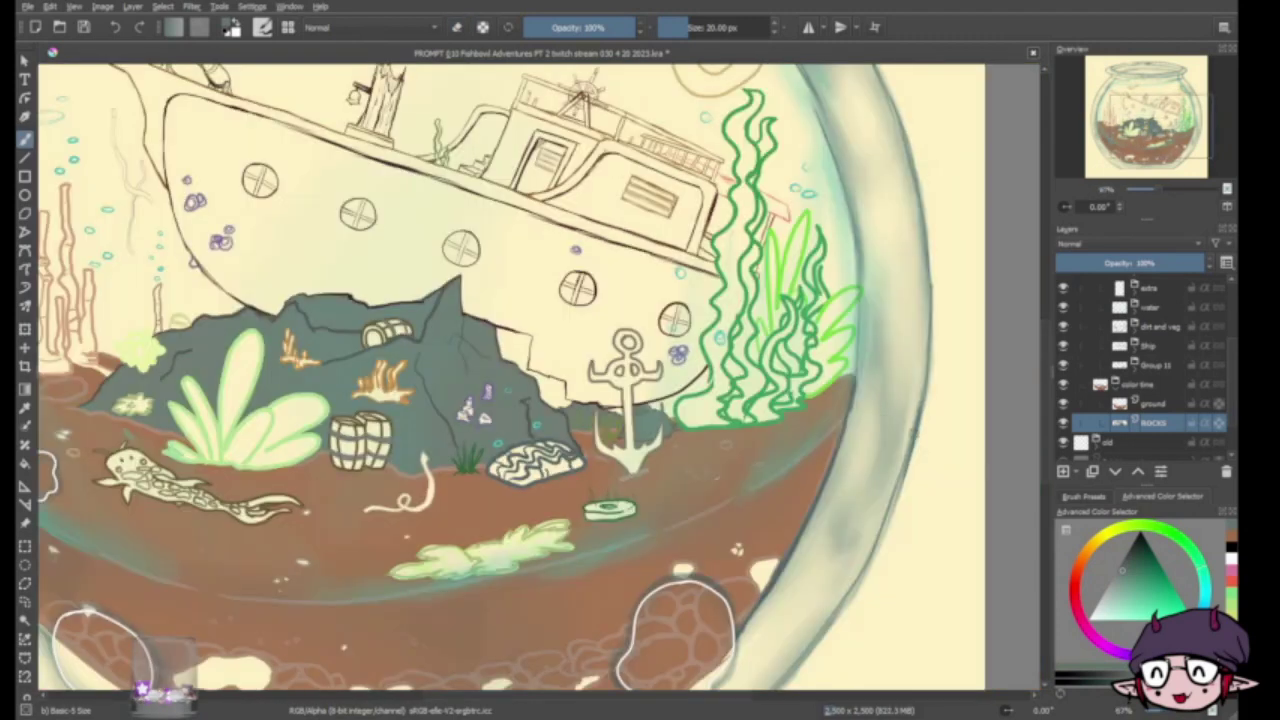
scroll(885, 421, "down", 2)
scroll(219, 506, "up", 1)
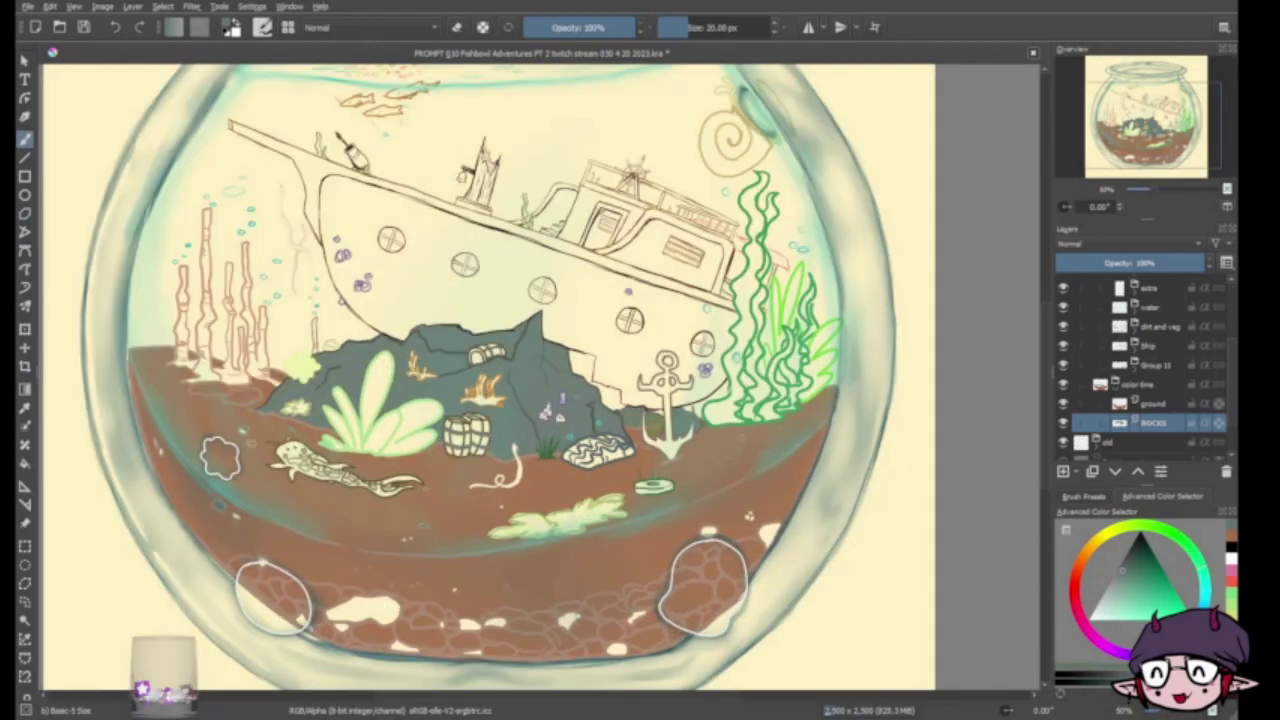
Paint the cleared gravel stones and pebbles in a lighter grey with the 20 px brush
left_click(1114, 582)
mouse_move(330, 604)
left_mouse_down()
mouse_move(365, 620)
mouse_move(400, 614)
left_mouse_up()
left_click_drag(460, 626, 506, 620)
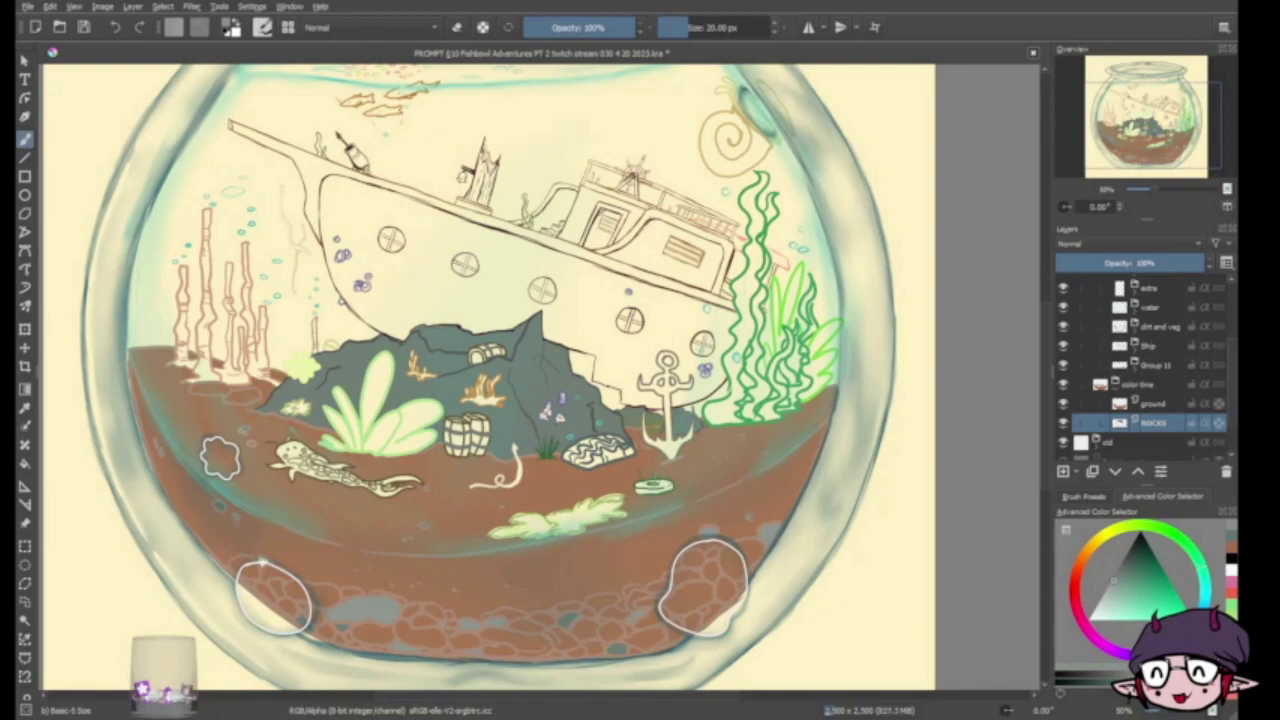
Name the new layer ground 2, place it below the ground layer, and fill the tallest tube coral in pinkish brown
left_click(1103, 428)
key("p")
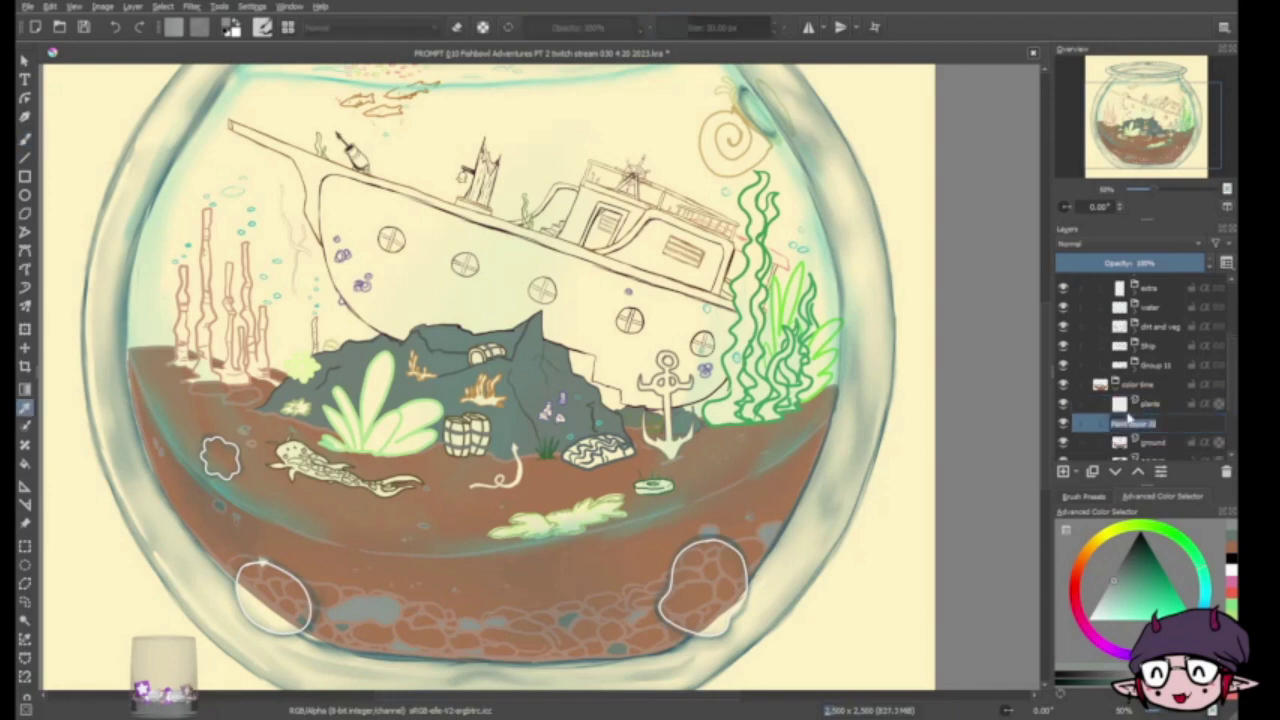
left_click(192, 276)
key("b")
key("1")
left_click_drag(330, 262, 332, 368)
key("ctrl+Page_Down")
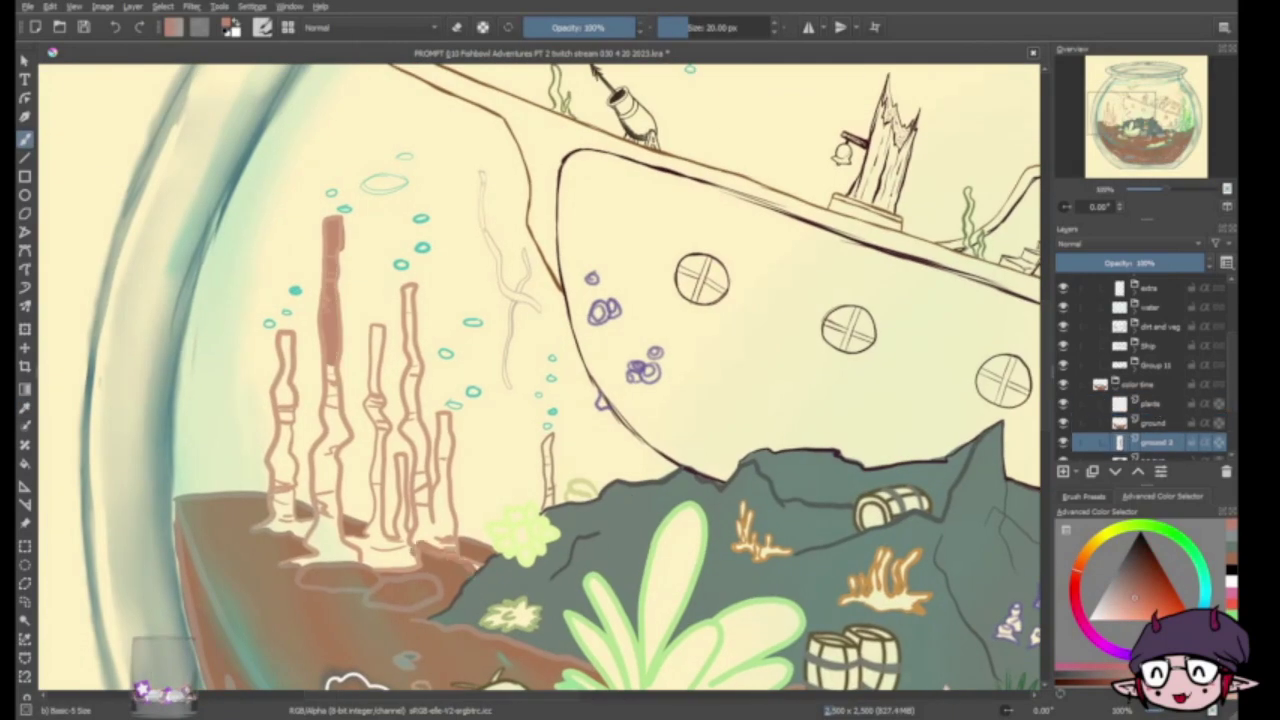
Fill the remaining tube corals and the small stalk behind the rock in the same pinkish brown
mouse_move(420, 465)
left_mouse_down()
mouse_move(425, 560)
mouse_move(410, 286)
left_mouse_up()
mouse_move(332, 382)
left_mouse_down()
mouse_move(340, 560)
mouse_move(420, 556)
left_mouse_up()
left_click_drag(402, 456, 406, 556)
left_click_drag(376, 398, 378, 552)
left_click_drag(442, 412, 440, 538)
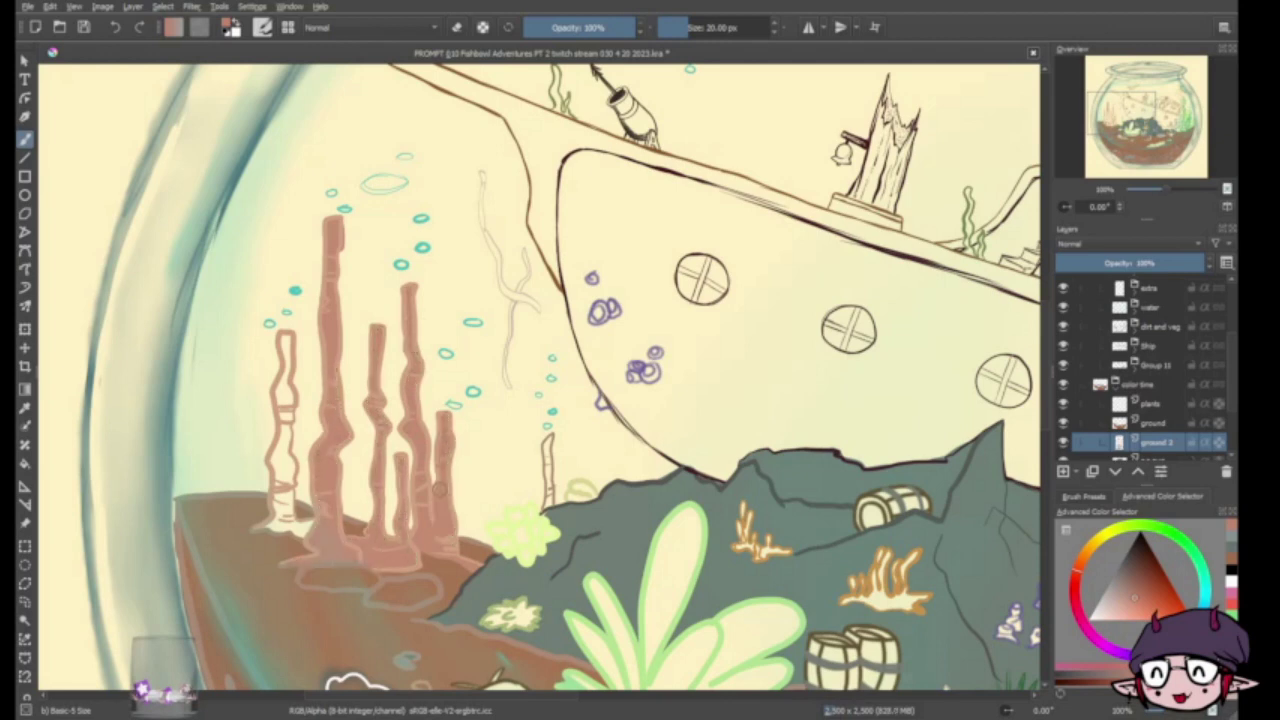
mouse_move(284, 336)
left_mouse_down()
mouse_move(282, 514)
mouse_move(310, 536)
left_mouse_up()
key("e")
key("e")
left_click_drag(548, 436, 549, 508)
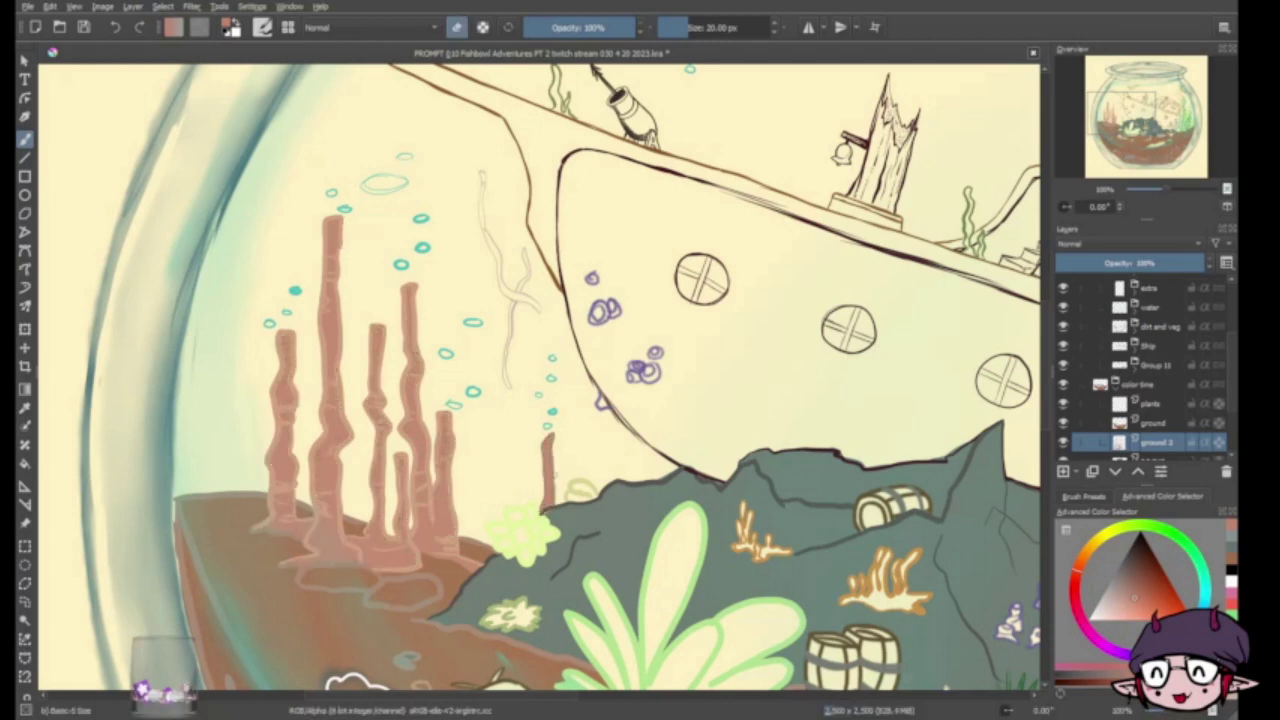
On the ground layer, paint scattered gravel stones pinkish brown and add loose streaks of it across the soil surface
key("2")
scroll(461, 558, "up", 3)
key("Page_Up")
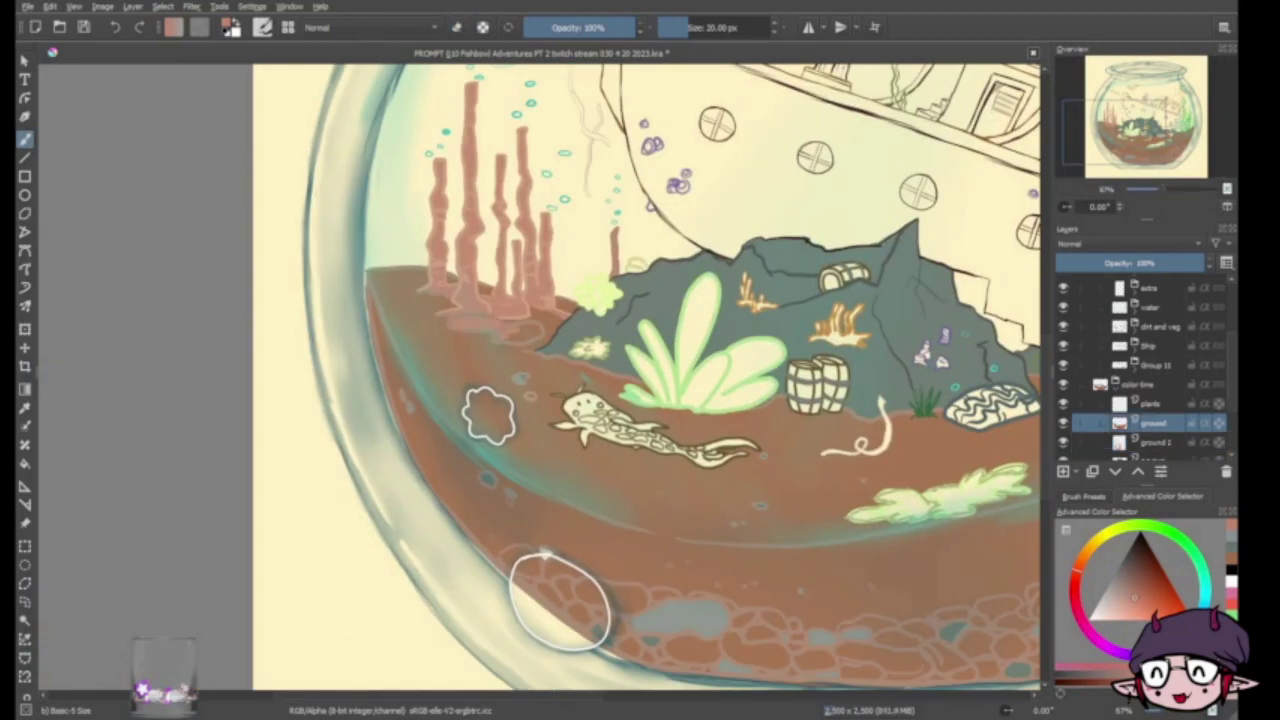
left_click_drag(560, 600, 345, 490)
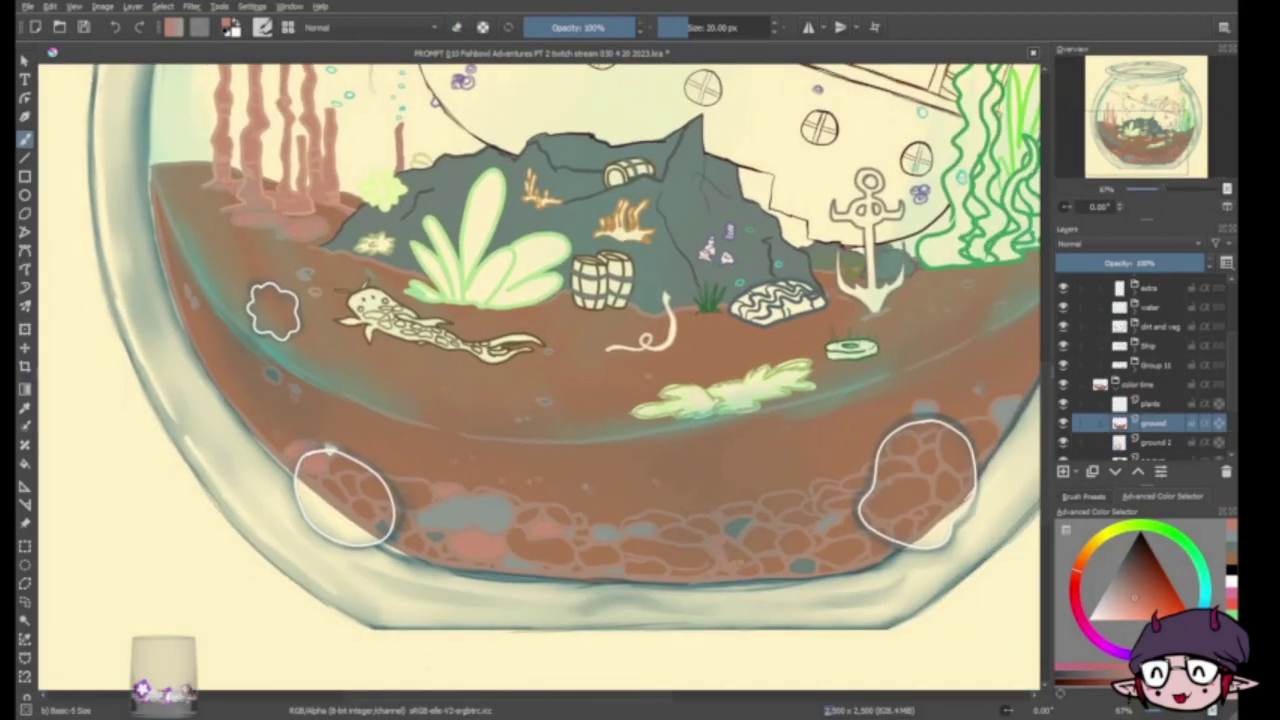
mouse_move(890, 315)
left_mouse_down()
mouse_move(750, 350)
mouse_move(670, 350)
left_mouse_up()
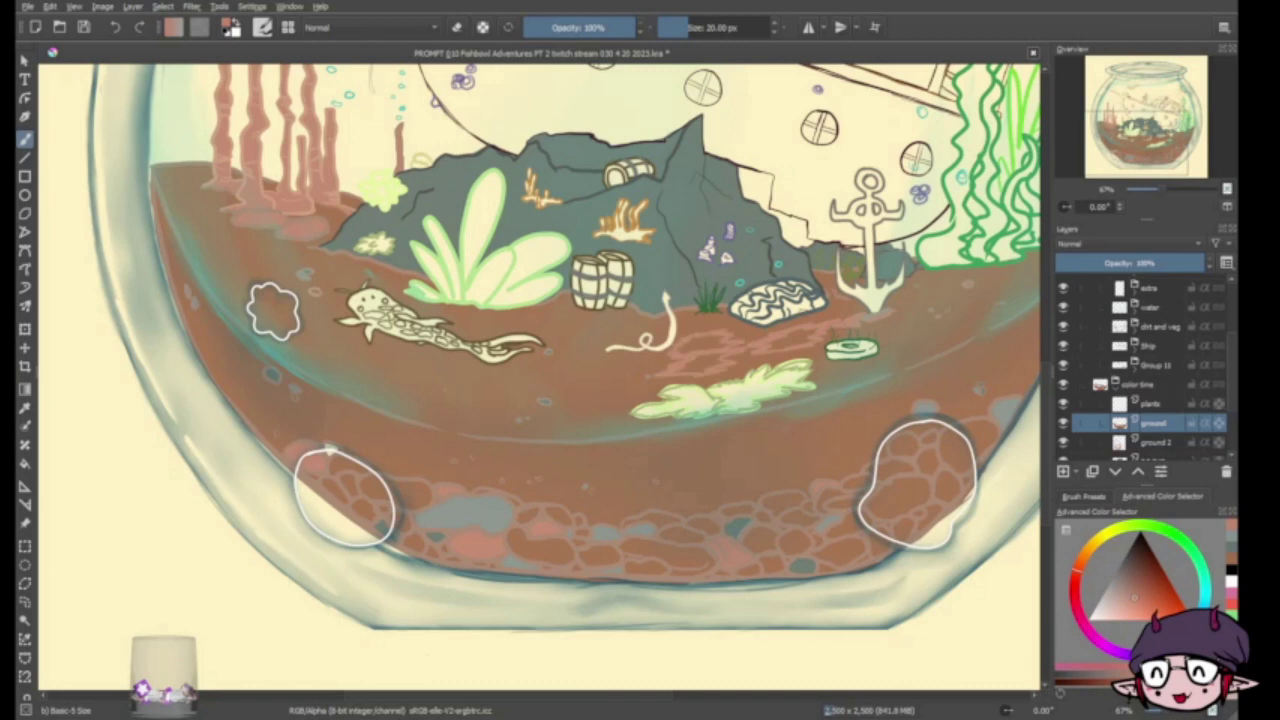
mouse_move(600, 380)
left_mouse_down()
mouse_move(450, 385)
mouse_move(320, 365)
mouse_move(250, 255)
left_mouse_up()
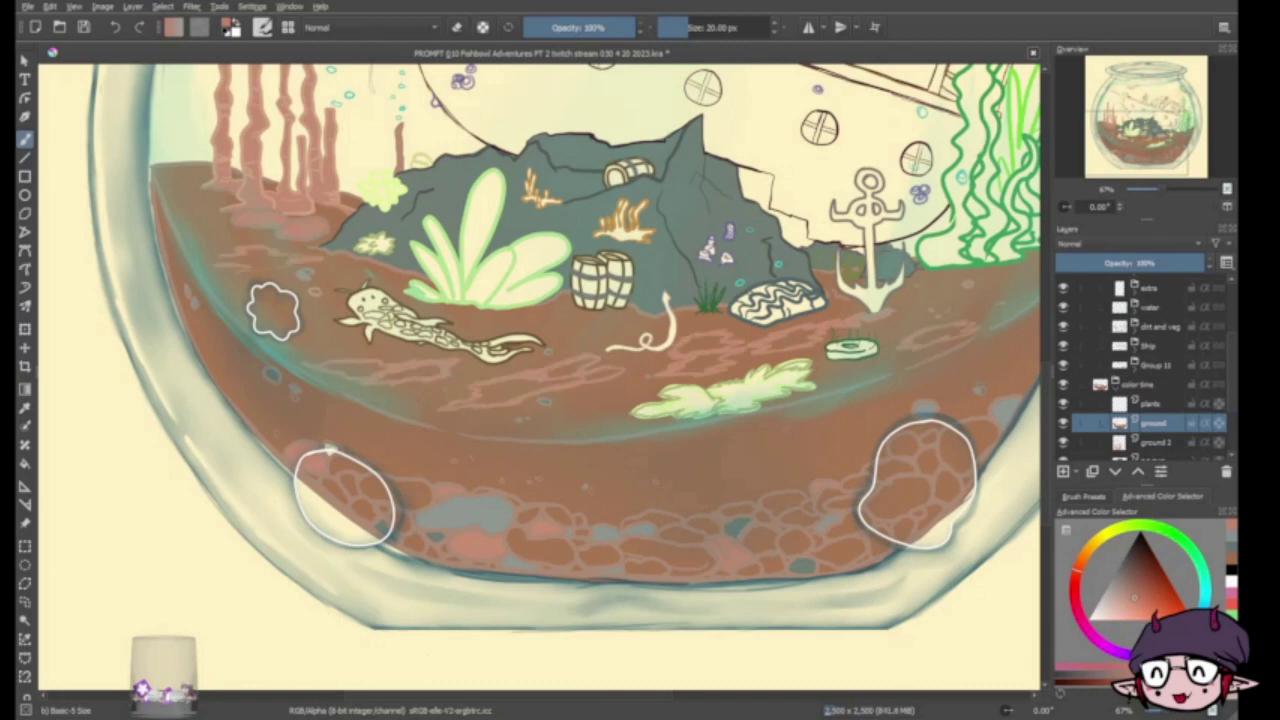
Paint further gravel stones in muted purple and pale pink, and add pale pink highlights along the soil streaks
left_click(958, 450, "ctrl")
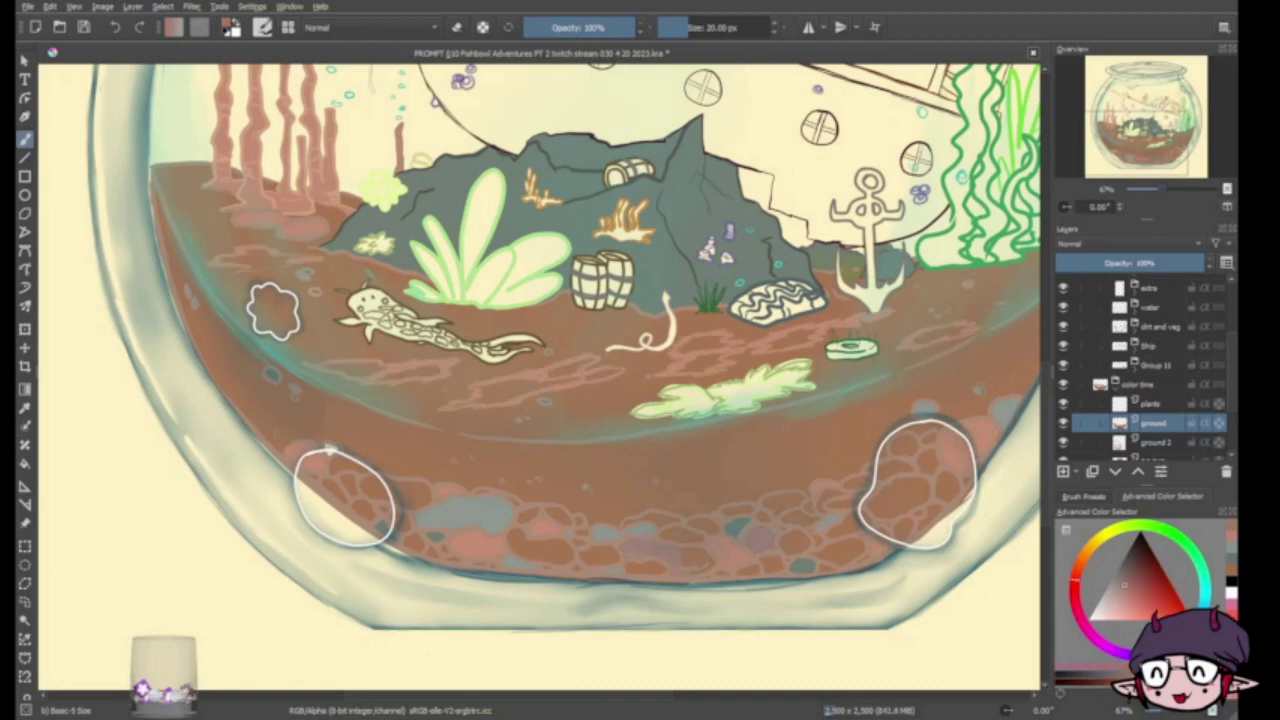
left_click(1106, 613)
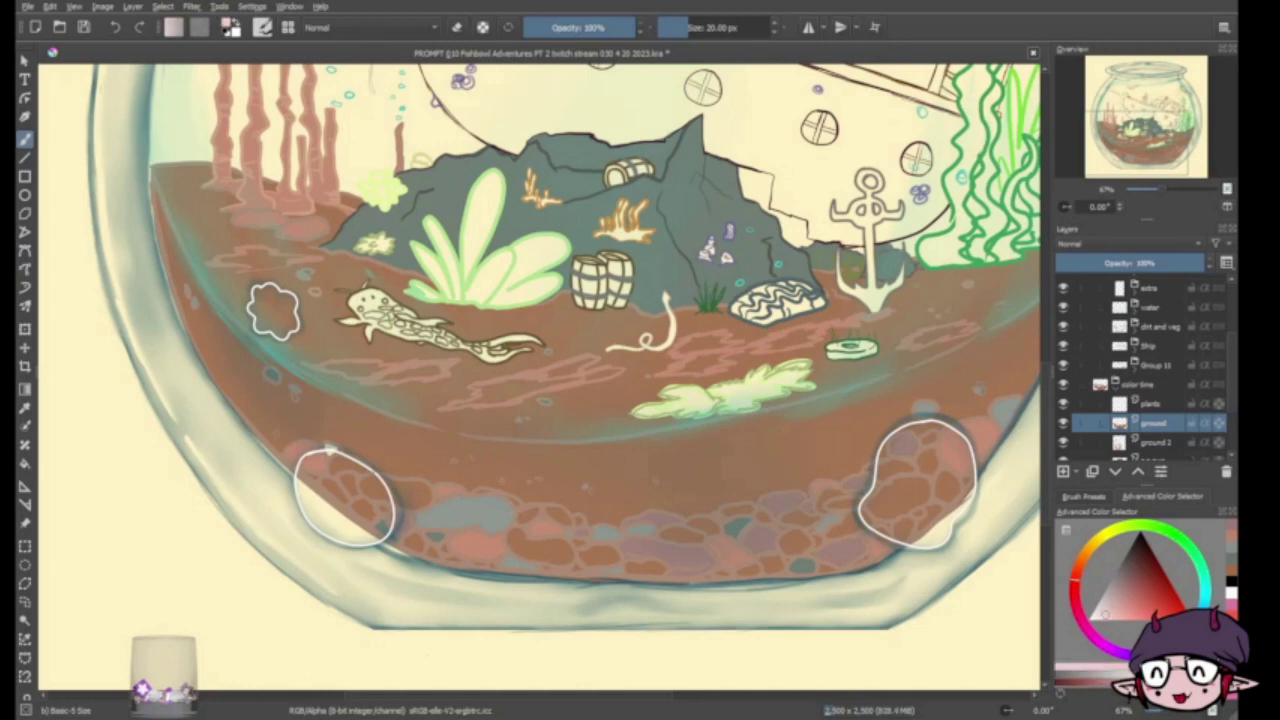
left_click_drag(362, 488, 430, 494)
left_click_drag(548, 511, 568, 521)
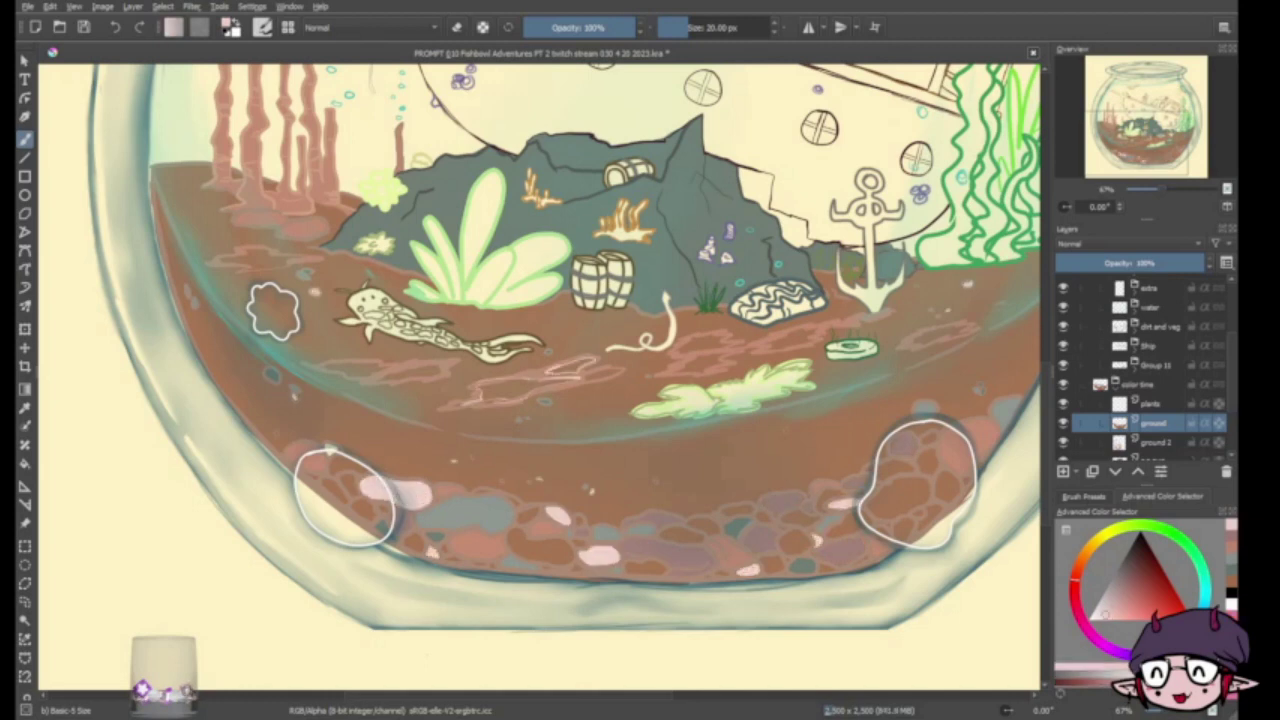
left_click_drag(218, 258, 302, 262)
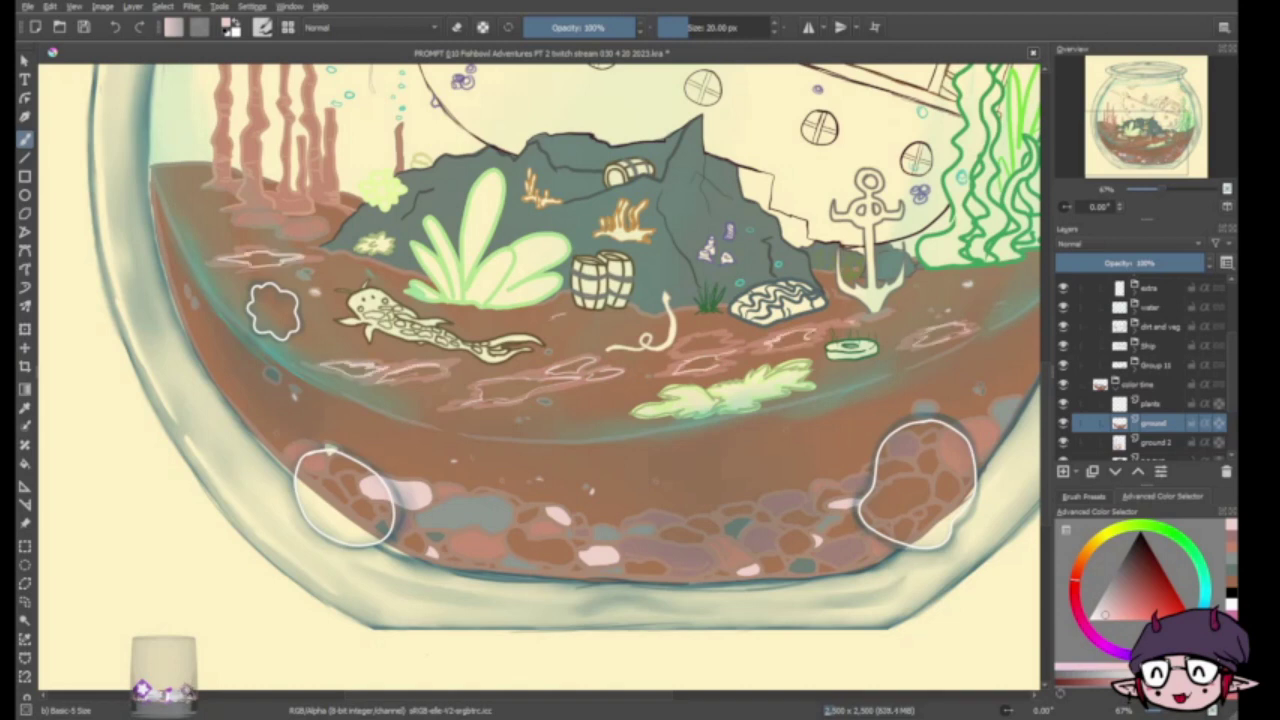
Soften the soil streaks with the Blender Blur brush enlarged to about 33 px
left_click(1083, 496)
left_click(1077, 640)
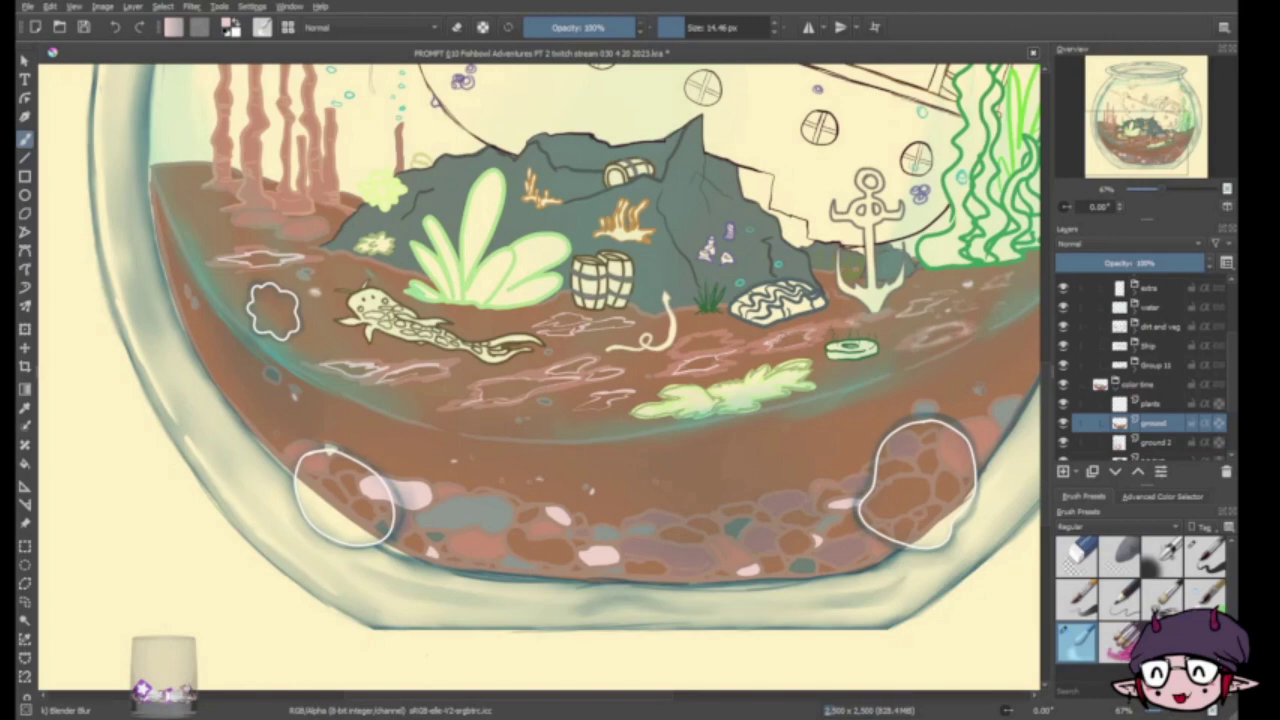
key("bracketright")
key("bracketright")
key("bracketright")
left_click_drag(324, 366, 400, 372)
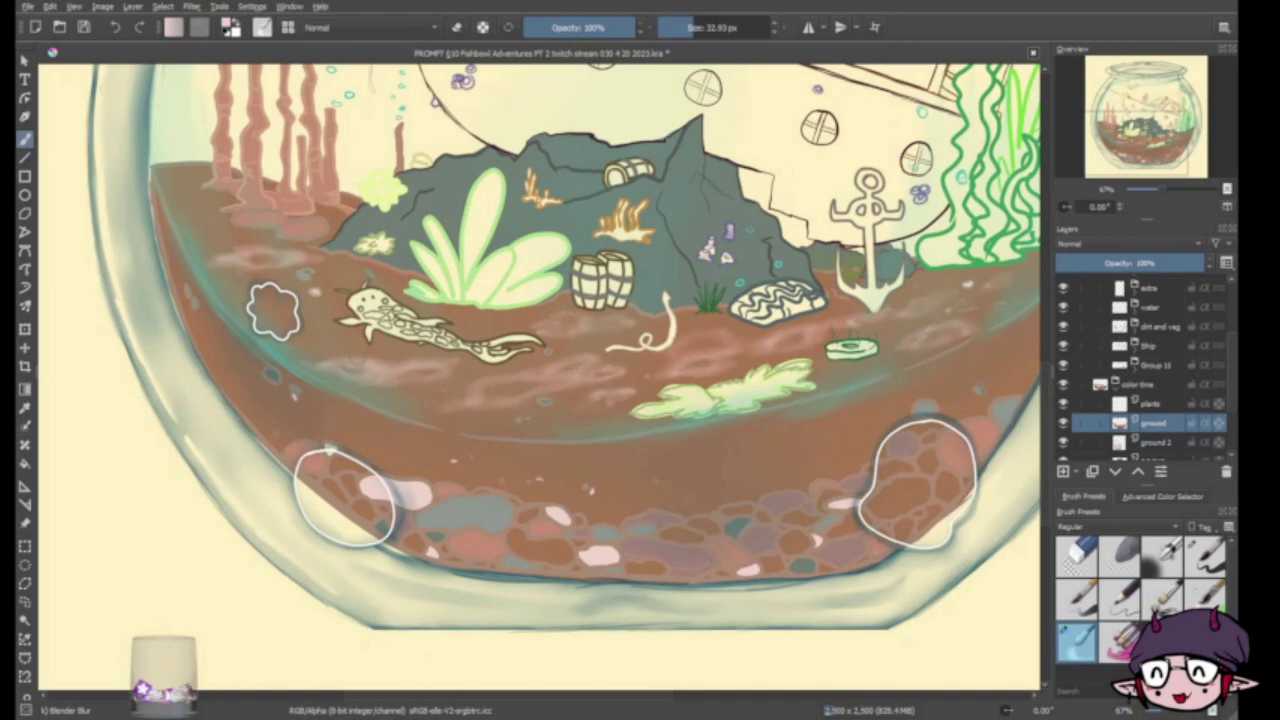
Draw more pale streaks on the soil with the 20 px brush and blur the ones along the soil's front edge
key("slash")
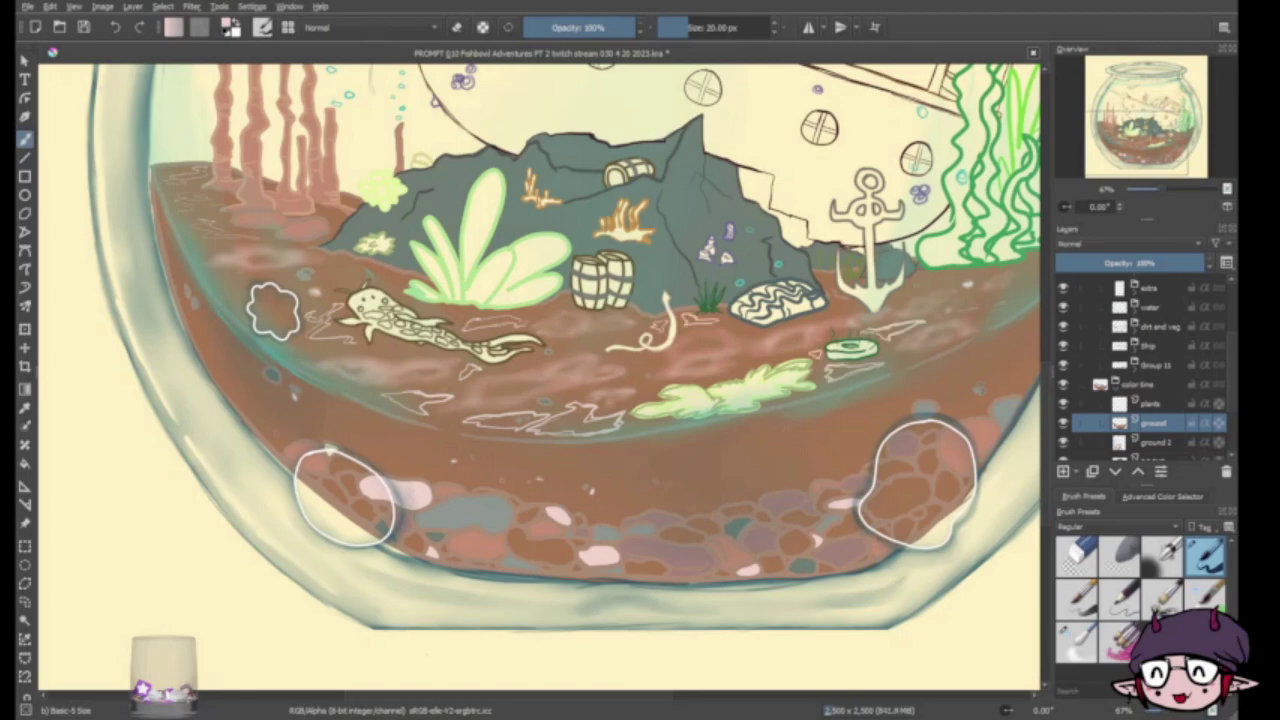
key("slash")
left_click_drag(415, 402, 616, 424)
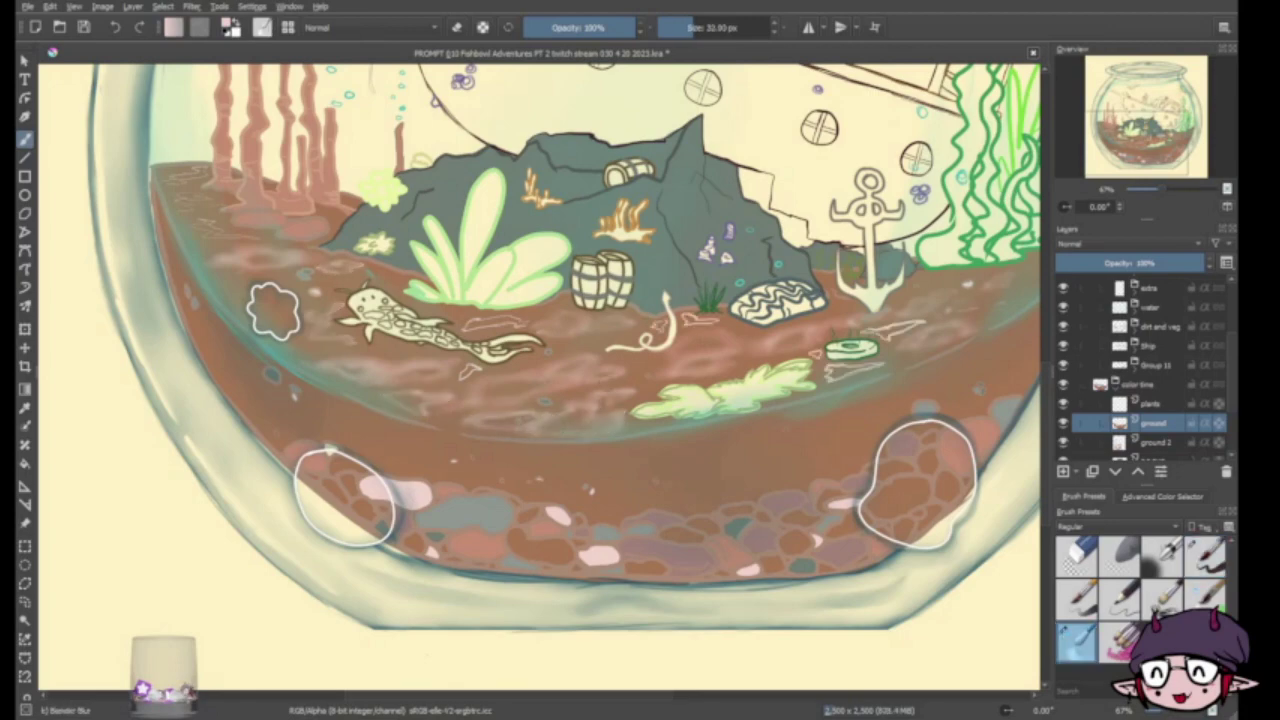
scroll(540, 380, "down", 3)
scroll(540, 380, "up", 2)
Shade the blue-grey gravel stones with a darker grey-green using the 20 px Basic-5 Size brush
left_click(1162, 496)
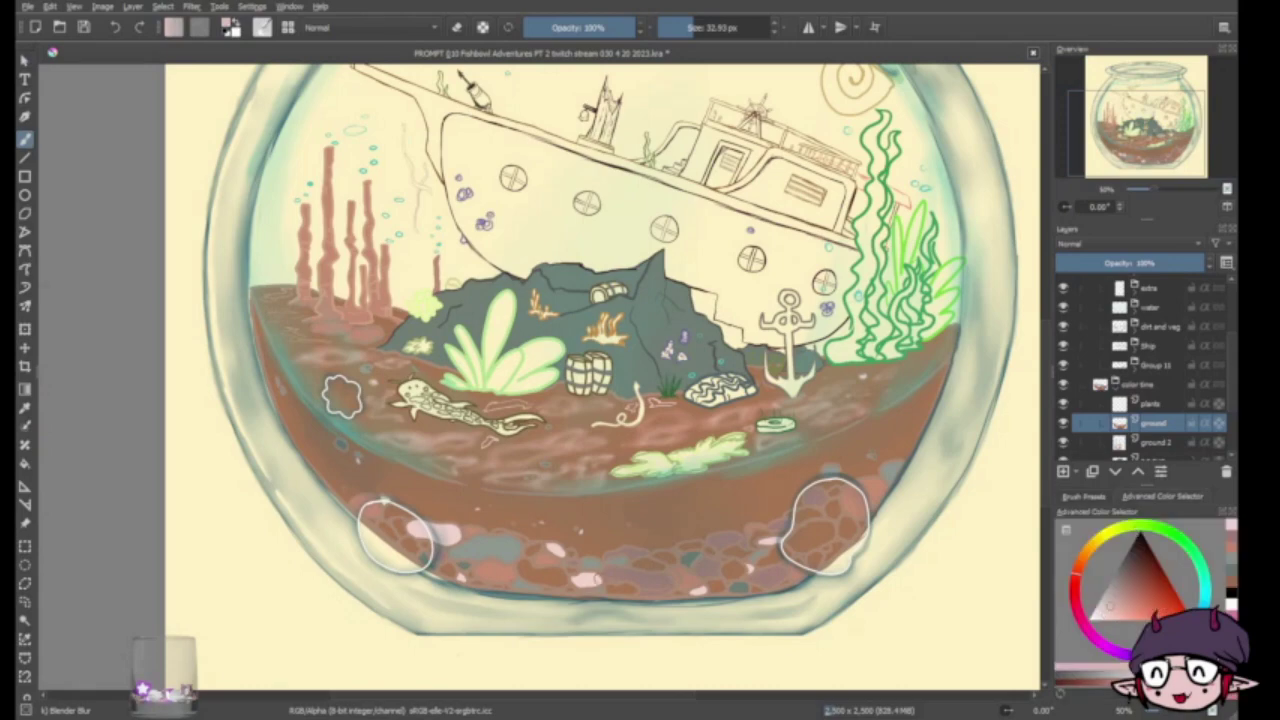
left_click(1084, 496)
scroll(540, 360, "up", 3)
scroll(540, 360, "down", 4)
key("slash")
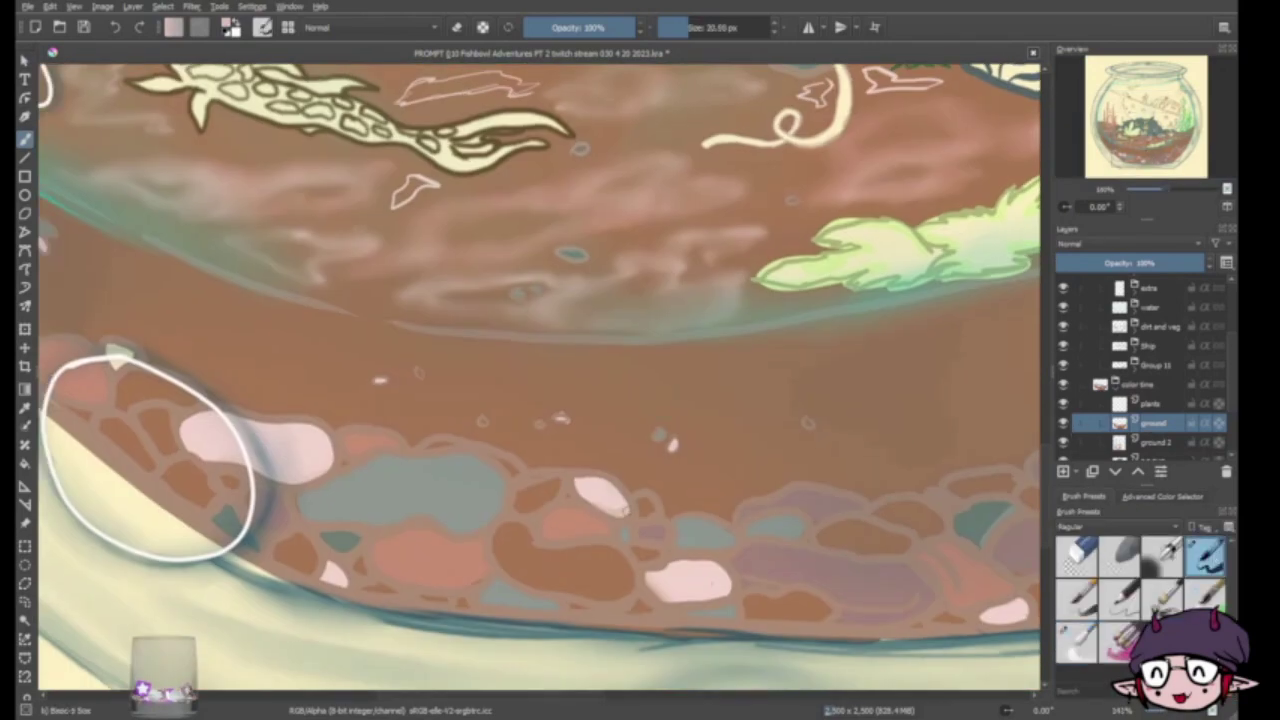
left_click_drag(500, 400, 190, 375)
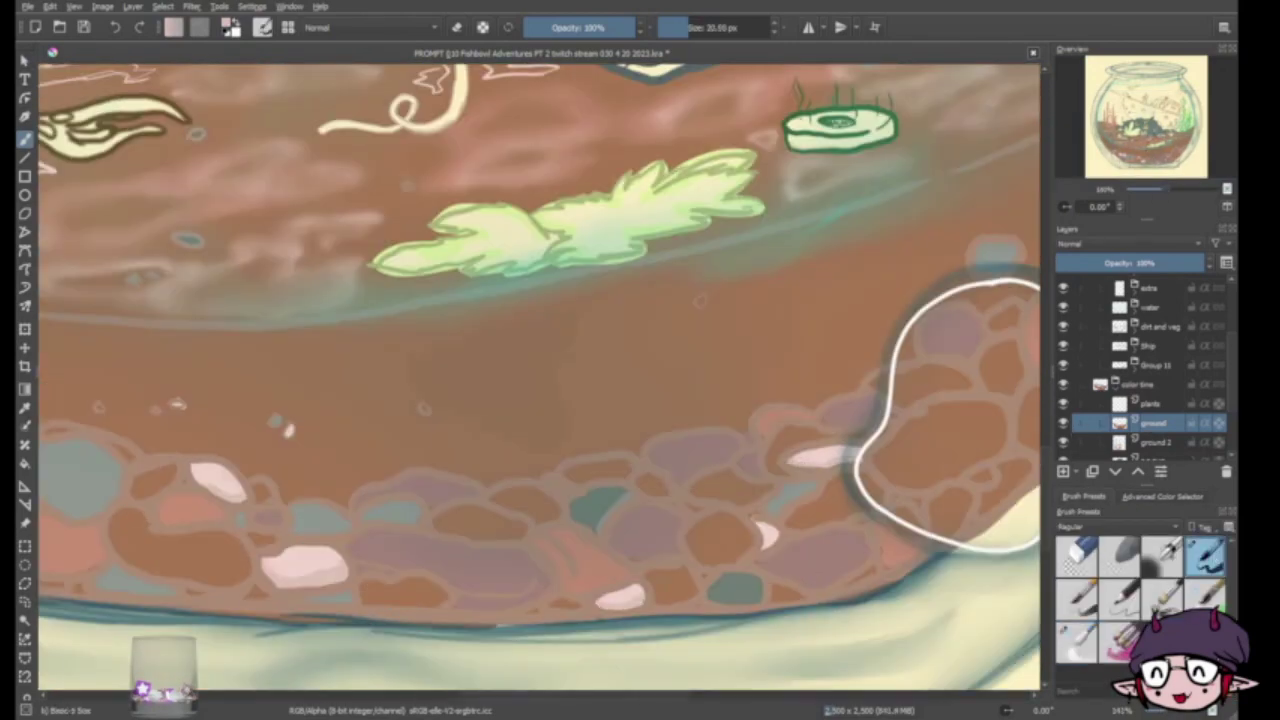
left_click(1162, 496)
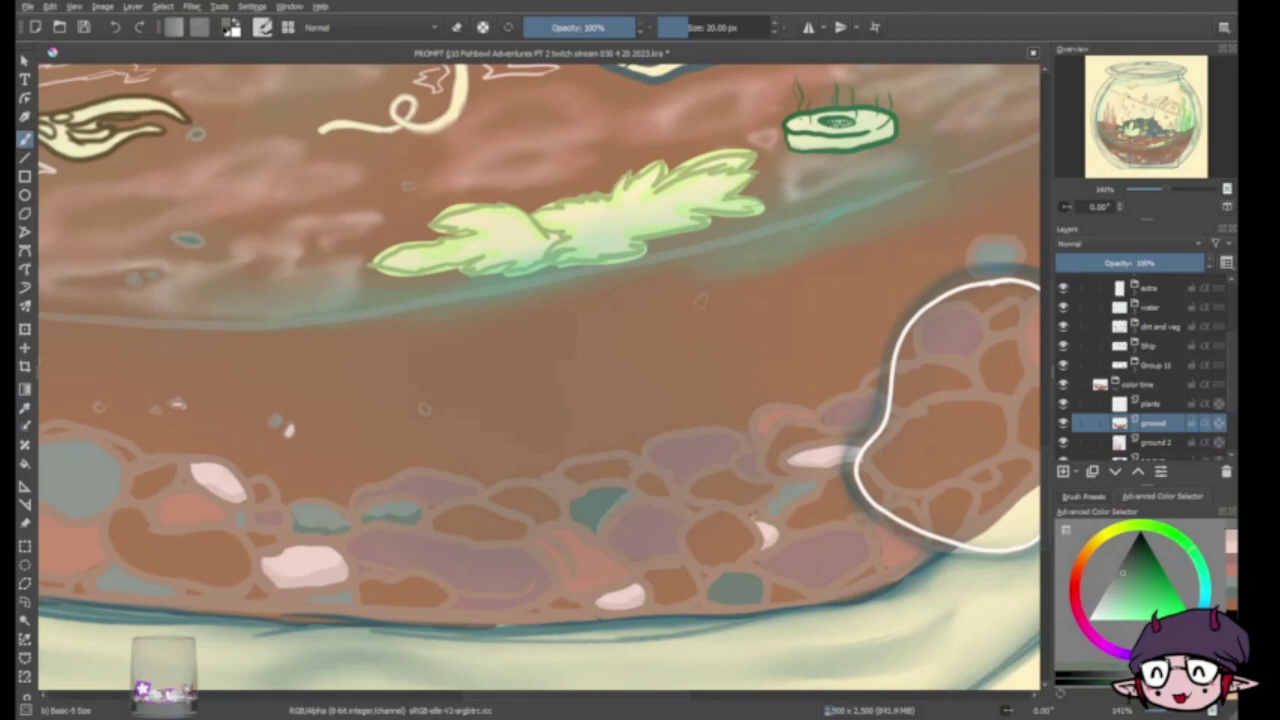
left_click_drag(955, 415, 770, 443)
key("m")
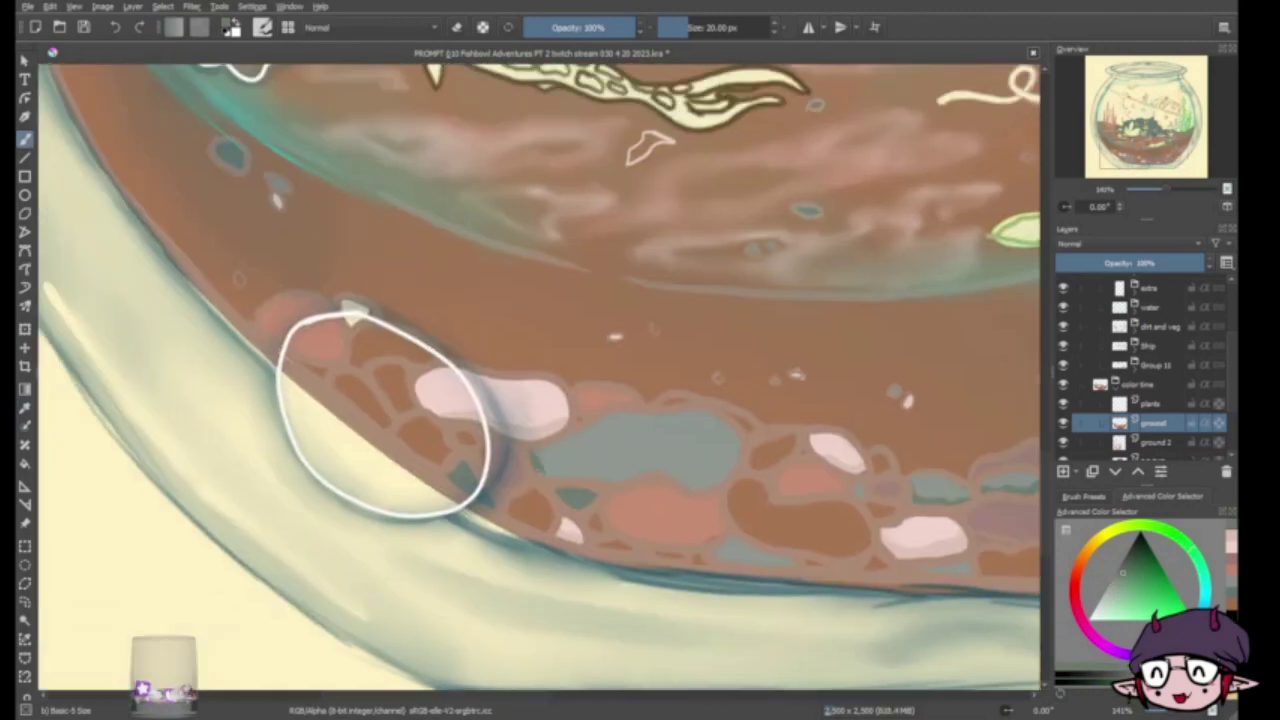
left_click_drag(383, 415, 85, 428)
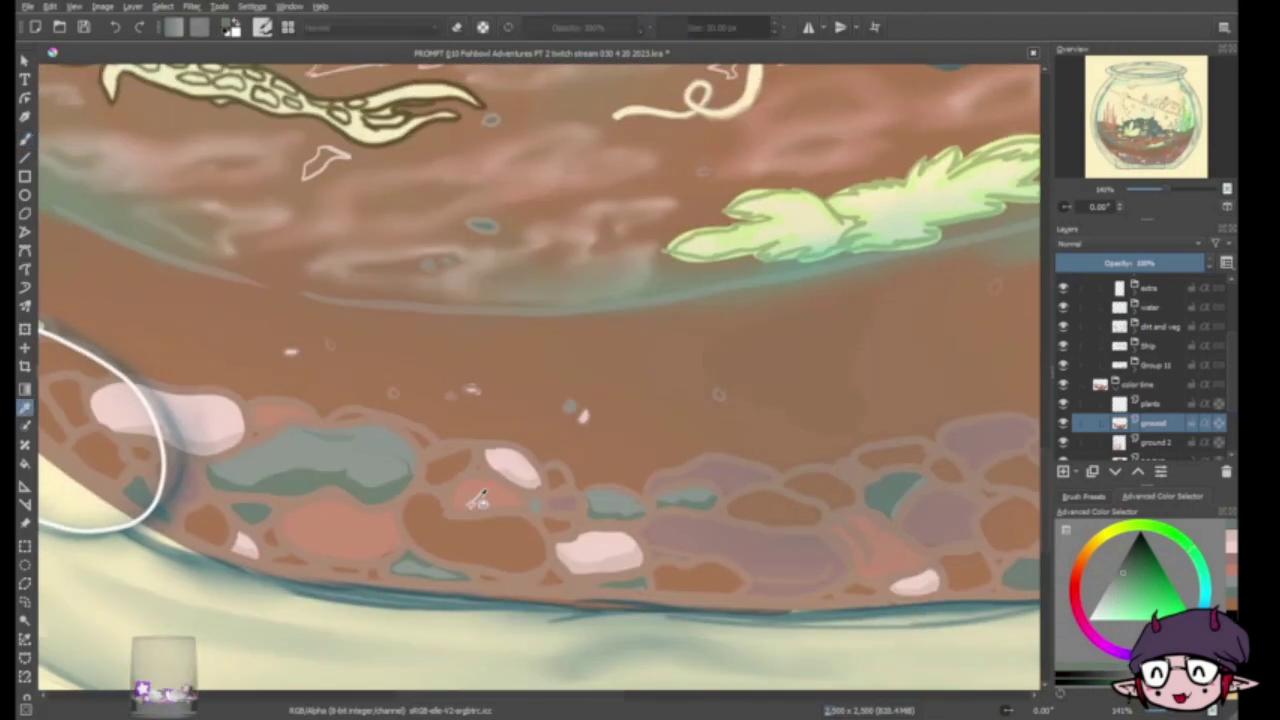
Shade the purple gravel stones with a darker purple-grey and soften the shading with the Blender Blur brush
left_click(85, 428, "ctrl")
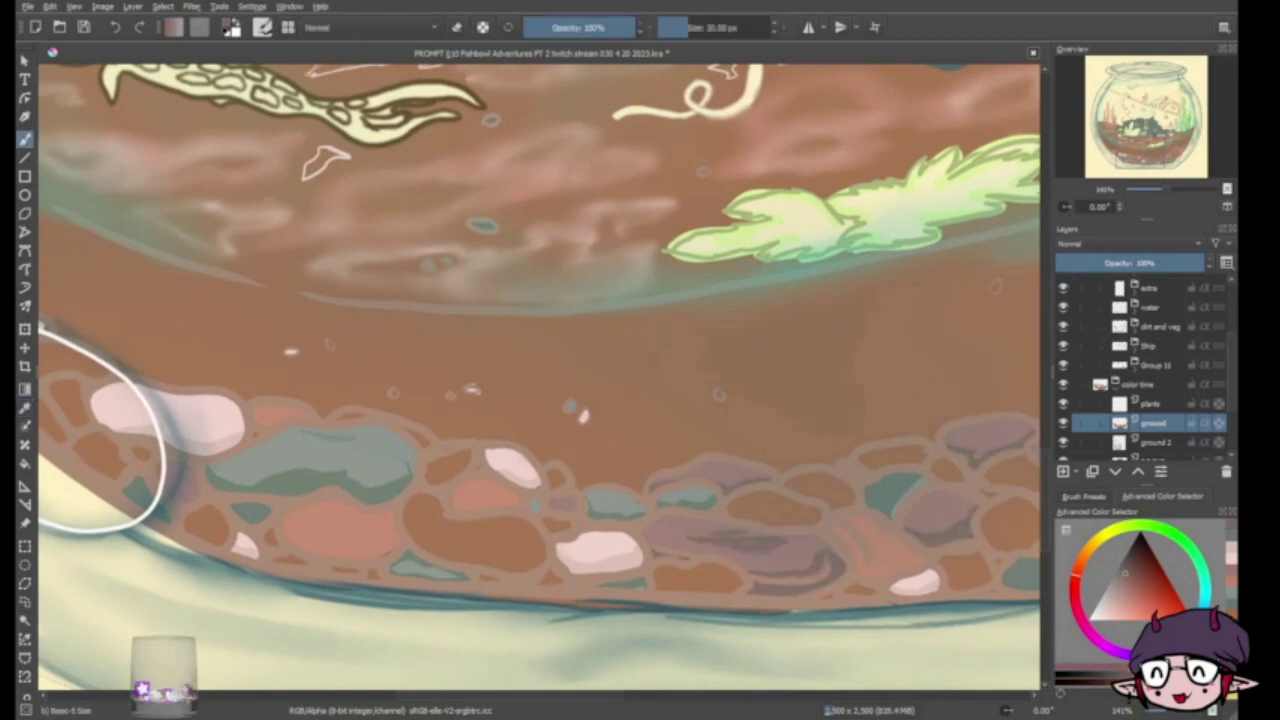
left_click(1084, 496)
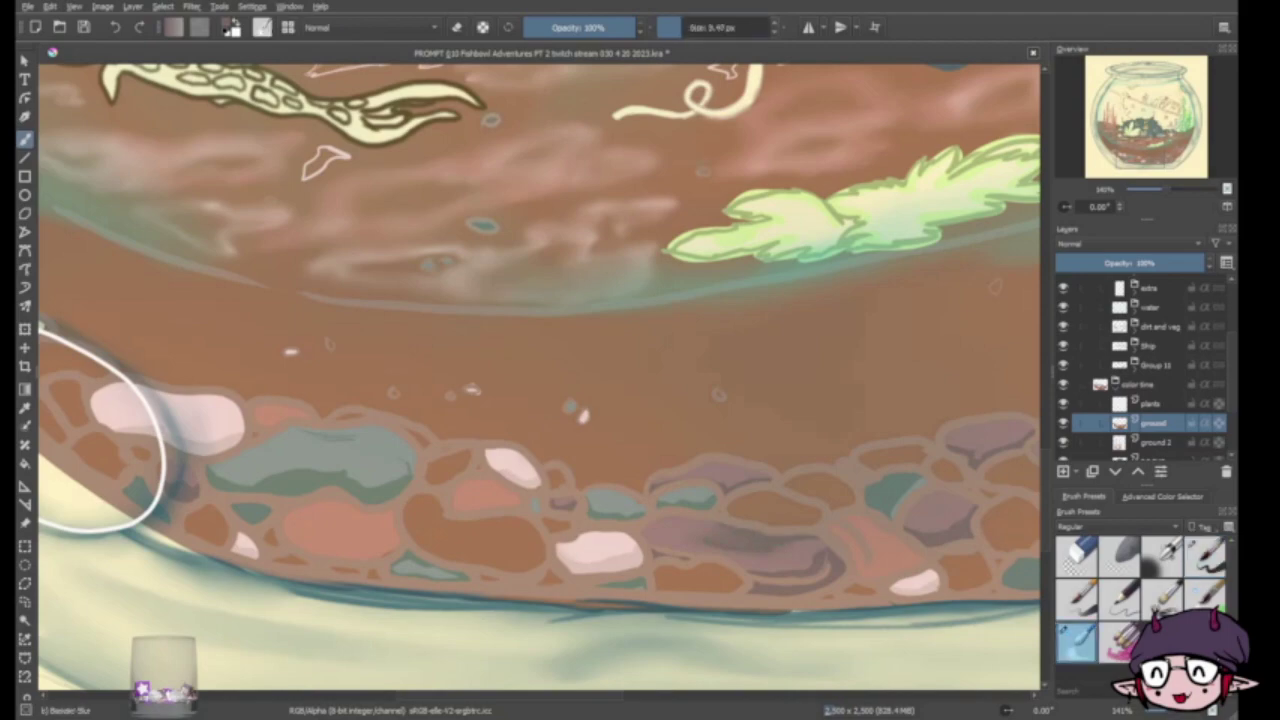
left_click(1162, 496)
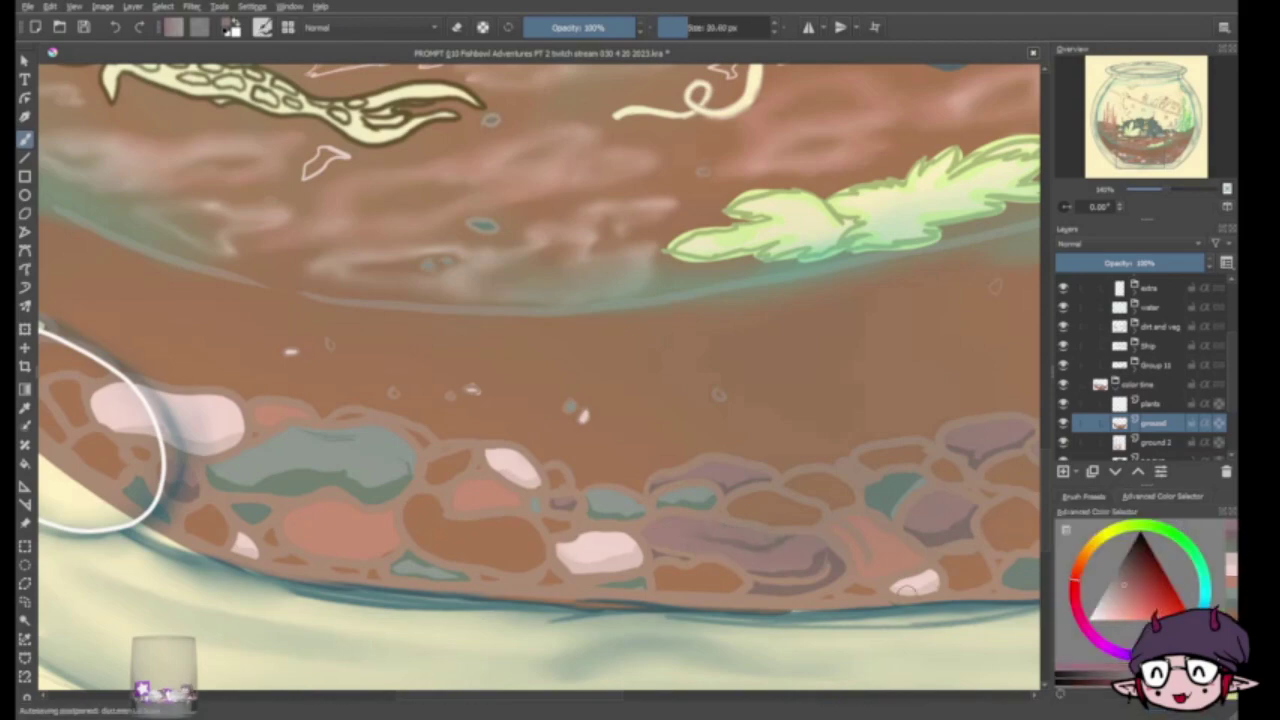
Fill the shells on the rock face and on the ship's bow with purple using the 20 px brush
scroll(465, 680, "down", 4)
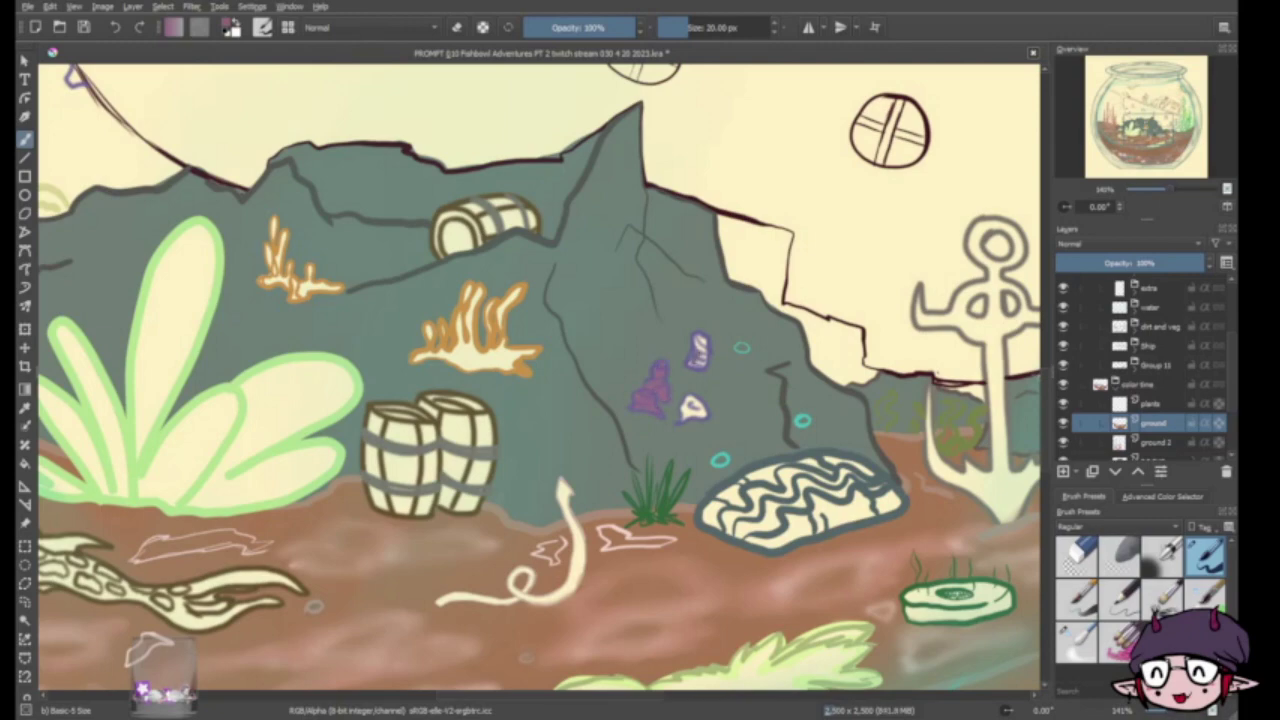
mouse_move(300, 150)
left_mouse_down()
mouse_move(475, 283)
mouse_move(655, 490)
left_mouse_up()
left_click(413, 240)
left_click(432, 287)
left_click(427, 420)
left_click(487, 375)
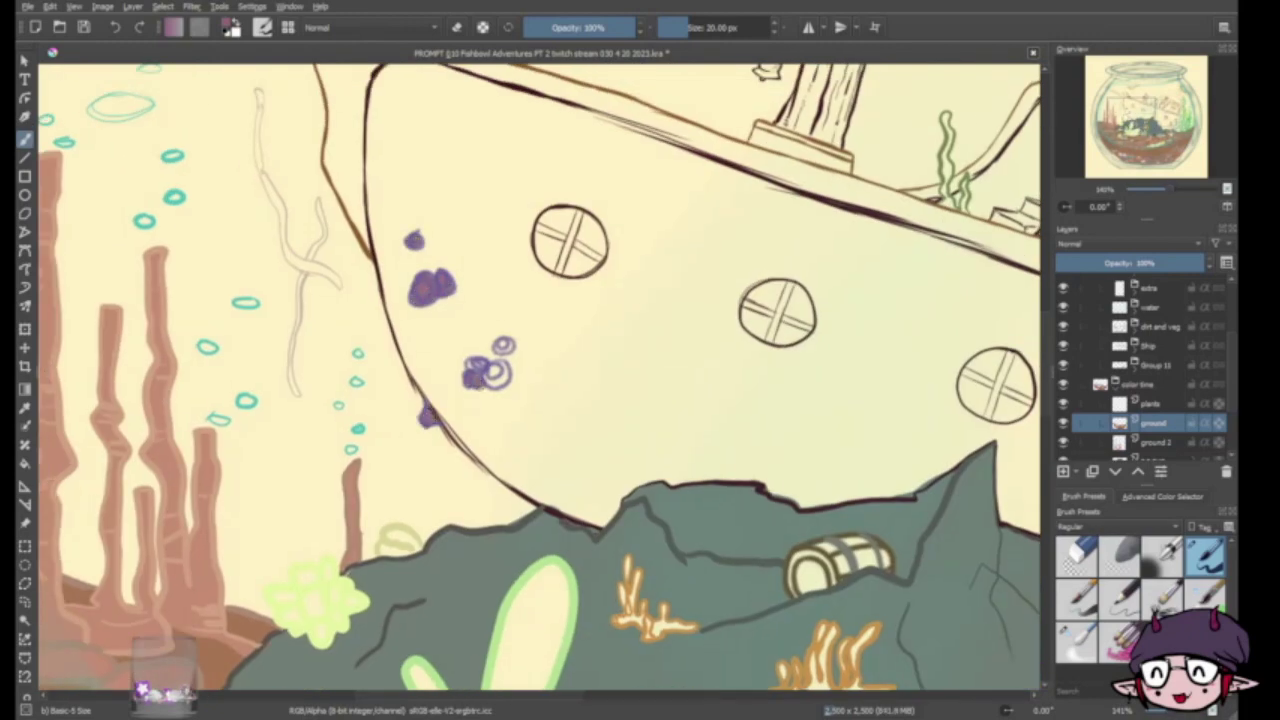
left_click(505, 345)
key("e")
left_click(1162, 496)
key("e")
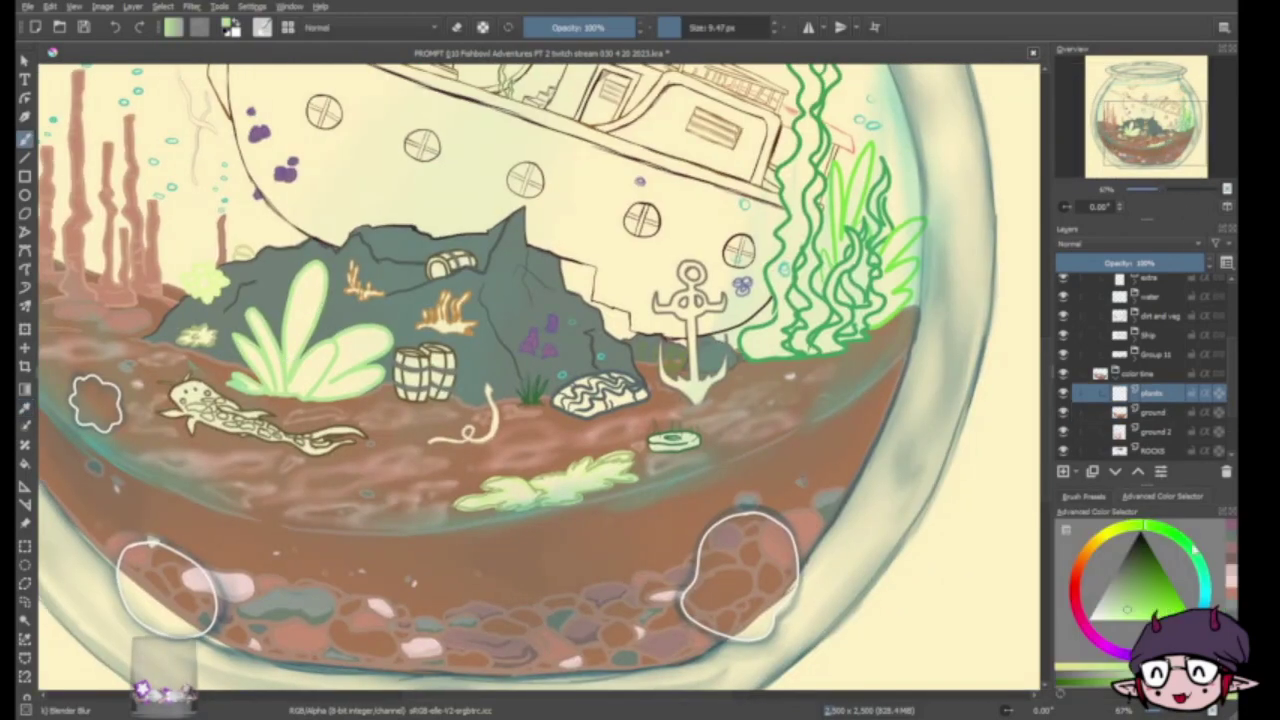
On the plants layer, fill the broad-leaved plant and the round plant beside the rock in mint green
left_click(1200, 566)
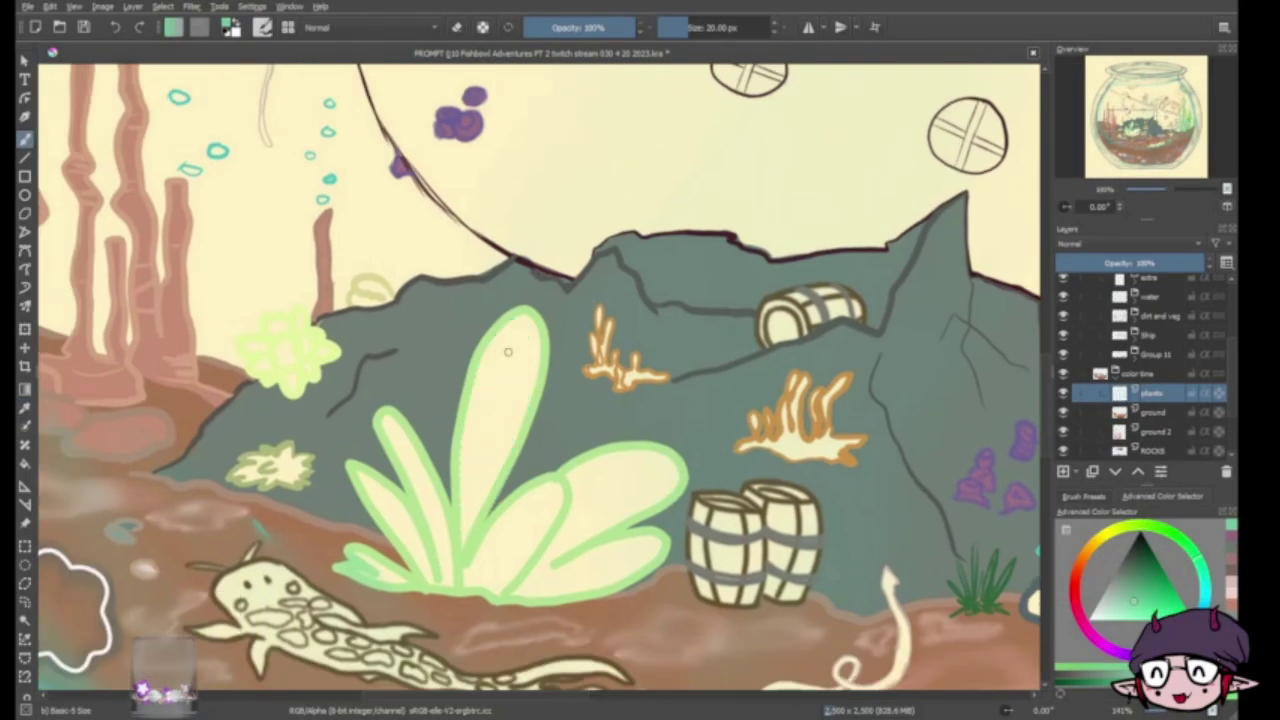
left_click_drag(505, 330, 485, 530)
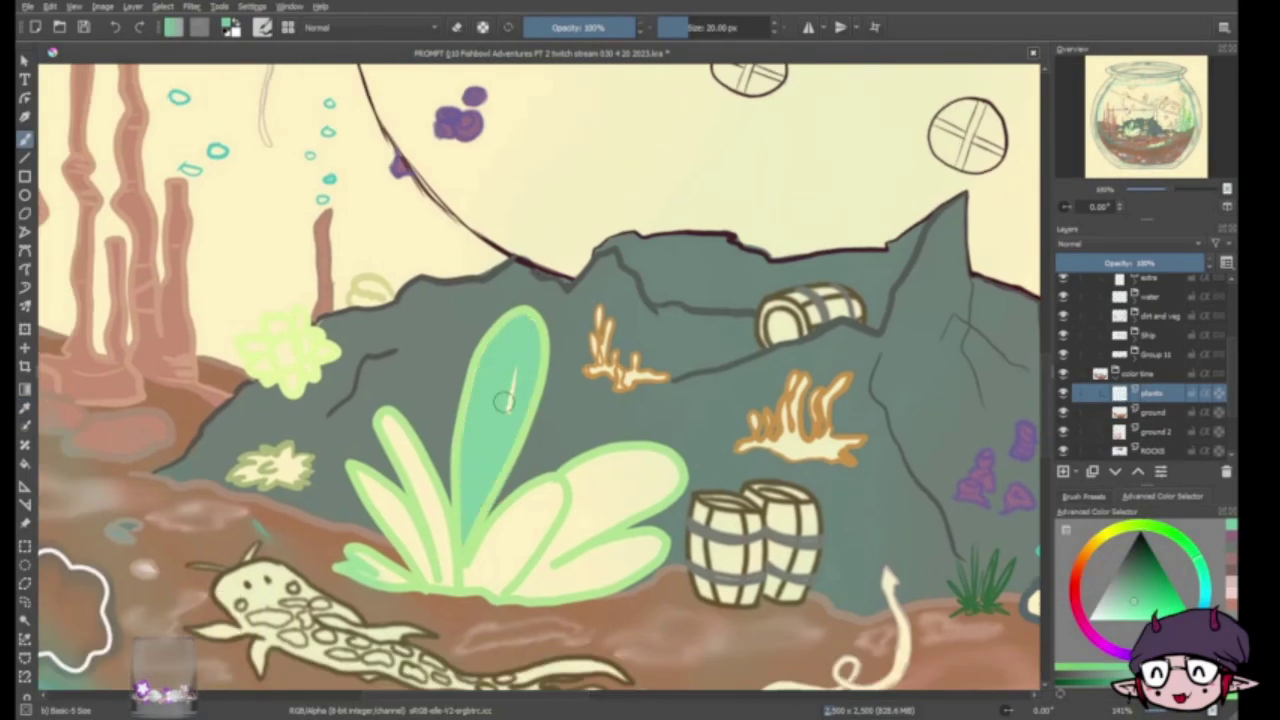
mouse_move(415, 440)
left_mouse_down()
mouse_move(380, 490)
mouse_move(490, 585)
mouse_move(620, 480)
mouse_move(590, 570)
mouse_move(620, 550)
left_mouse_up()
left_click_drag(295, 475, 500, 475)
Fill the round disc and the leafy clump lying on the soil in muted green
left_click(478, 462, "ctrl")
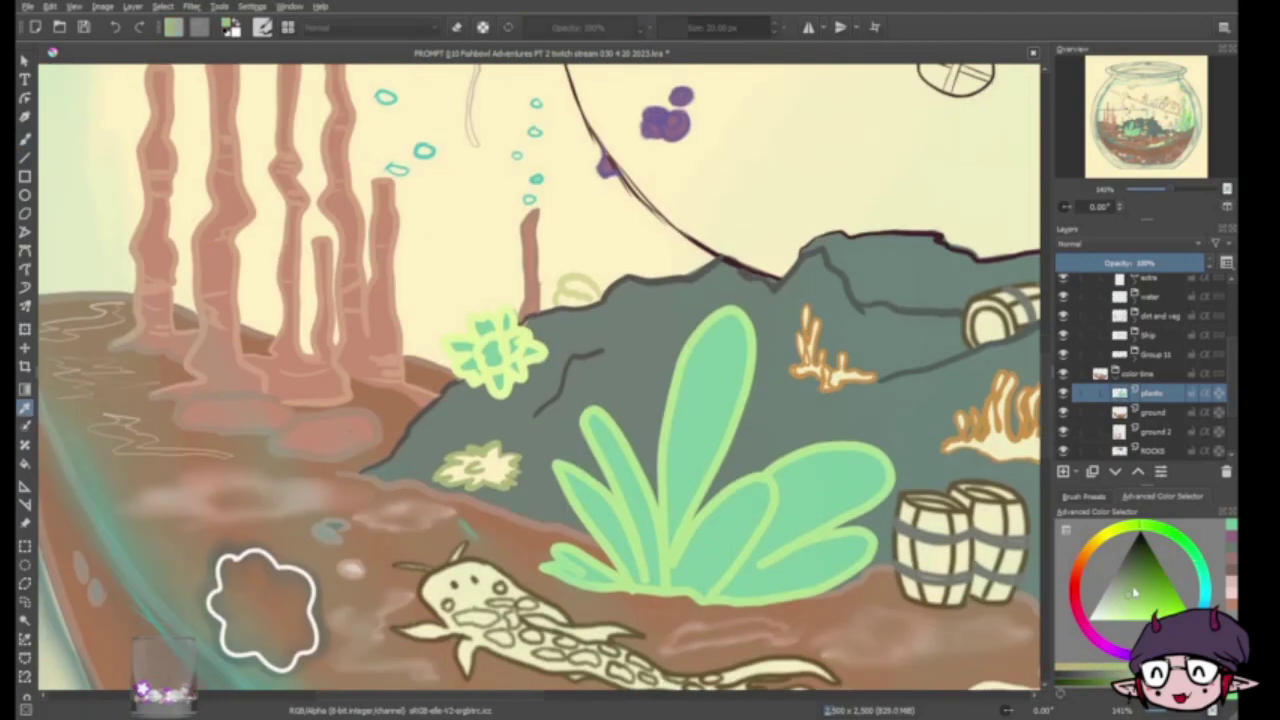
mouse_move(1000, 600)
left_mouse_down()
mouse_move(497, 417)
mouse_move(410, 295)
left_mouse_up()
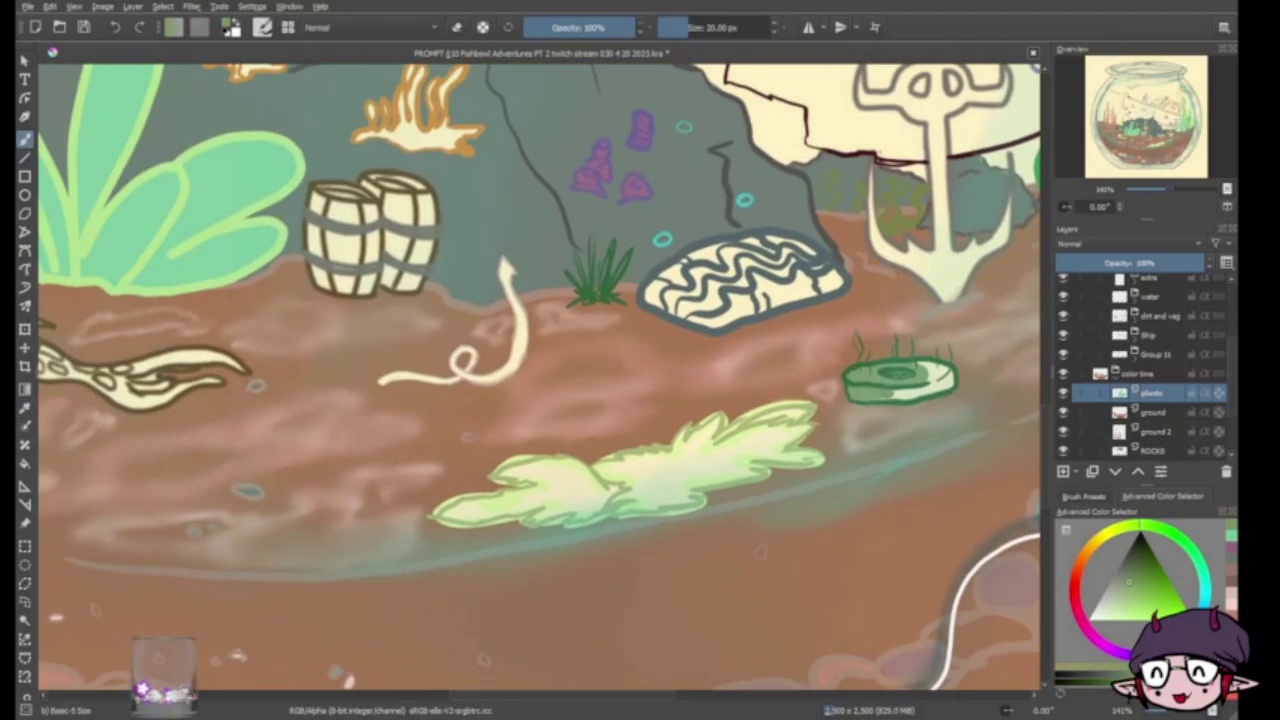
left_click_drag(870, 380, 950, 368)
left_click_drag(690, 450, 545, 510)
mouse_move(450, 510)
left_mouse_down()
mouse_move(800, 445)
mouse_move(700, 435)
left_mouse_up()
left_click(1078, 388)
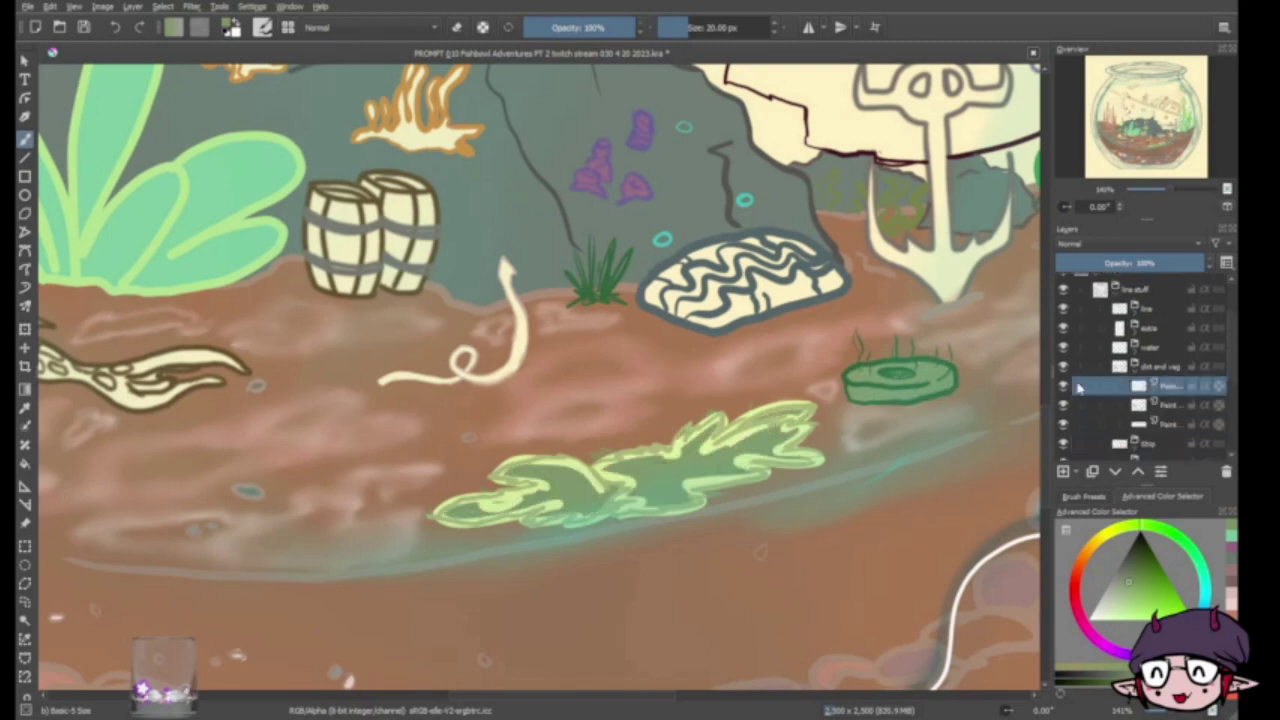
mouse_move(500, 495)
left_mouse_down()
mouse_move(432, 515)
mouse_move(536, 520)
mouse_move(638, 456)
mouse_move(795, 430)
mouse_move(745, 466)
mouse_move(625, 500)
left_mouse_up()
On the plants layer, fill the tall wavy seaweed beside the ship's stern with bright green using the 20 px brush
left_click(1107, 400)
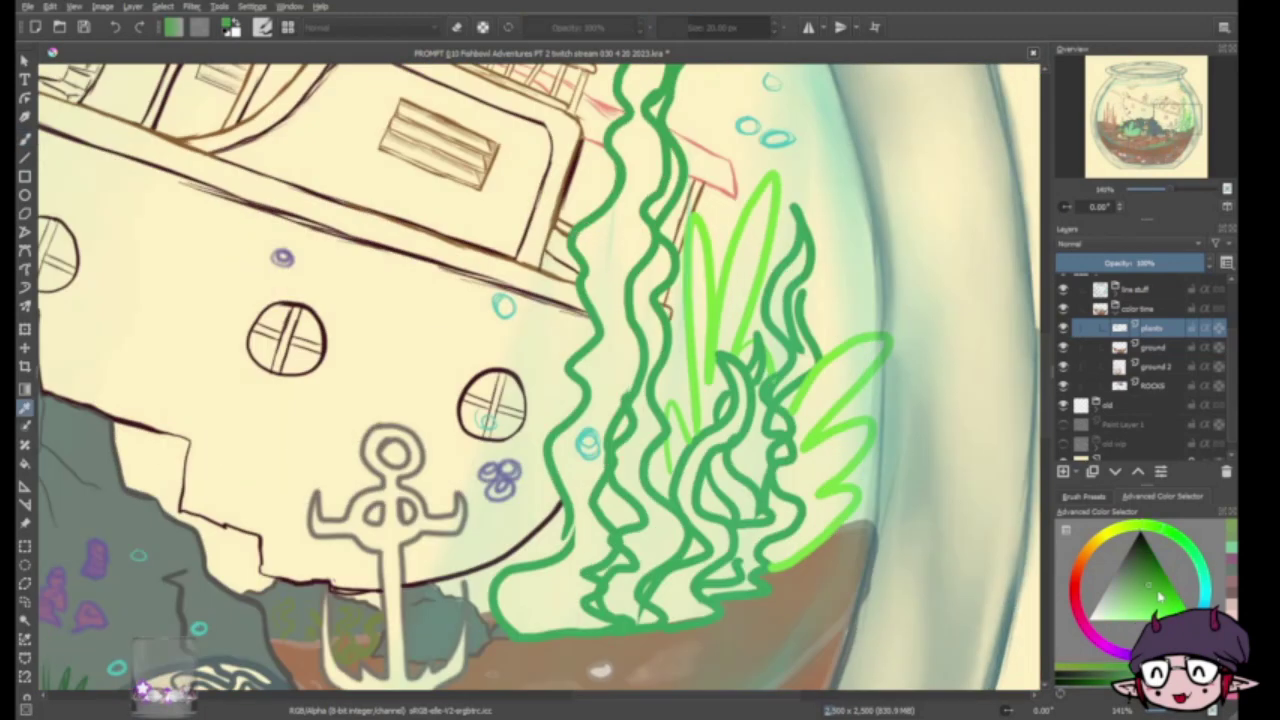
mouse_move(635, 115)
left_mouse_down()
mouse_move(645, 200)
mouse_move(606, 268)
mouse_move(625, 377)
mouse_move(567, 436)
mouse_move(590, 468)
mouse_move(565, 565)
mouse_move(550, 573)
mouse_move(576, 600)
mouse_move(605, 545)
mouse_move(668, 521)
mouse_move(625, 618)
left_mouse_up()
mouse_move(740, 365)
left_mouse_down()
mouse_move(690, 530)
mouse_move(745, 575)
mouse_move(740, 445)
left_mouse_up()
left_click_drag(800, 285, 755, 475)
left_click_drag(760, 410, 800, 245)
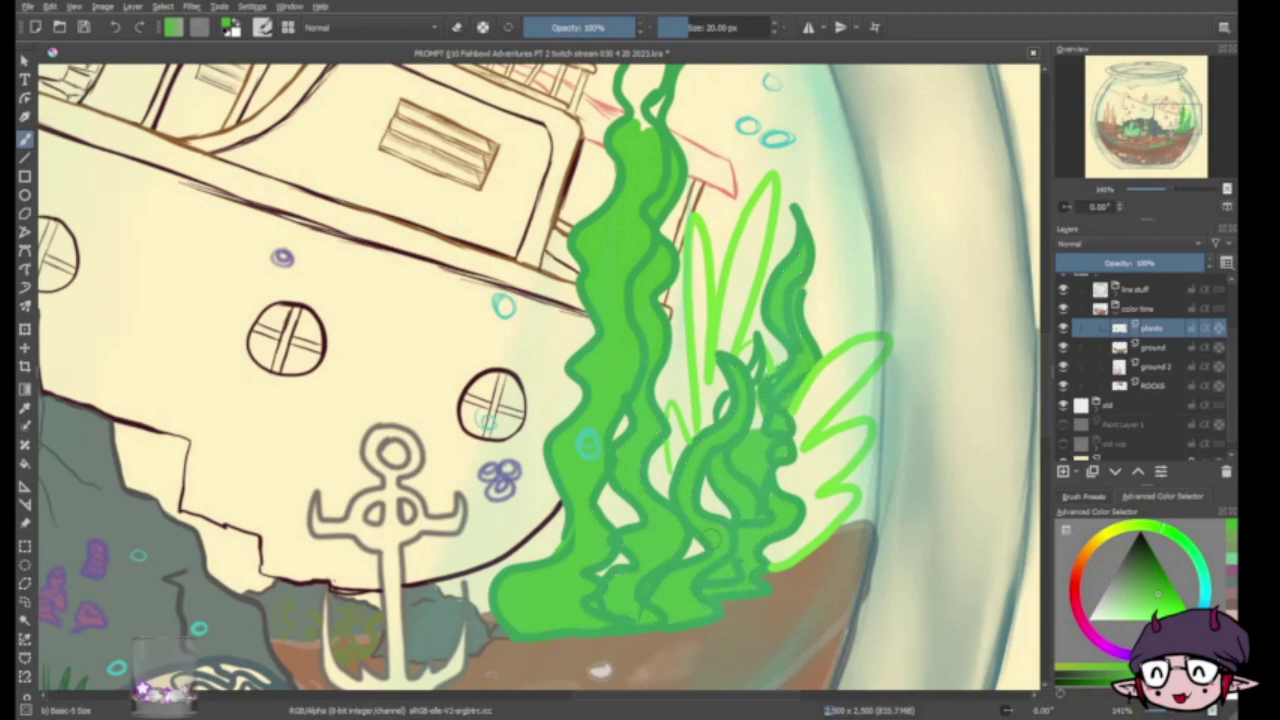
left_click_drag(722, 500, 695, 550)
left_click_drag(625, 420, 610, 520)
left_click_drag(600, 300, 644, 477)
mouse_move(700, 100)
left_mouse_down()
mouse_move(687, 144)
mouse_move(660, 290)
left_mouse_up()
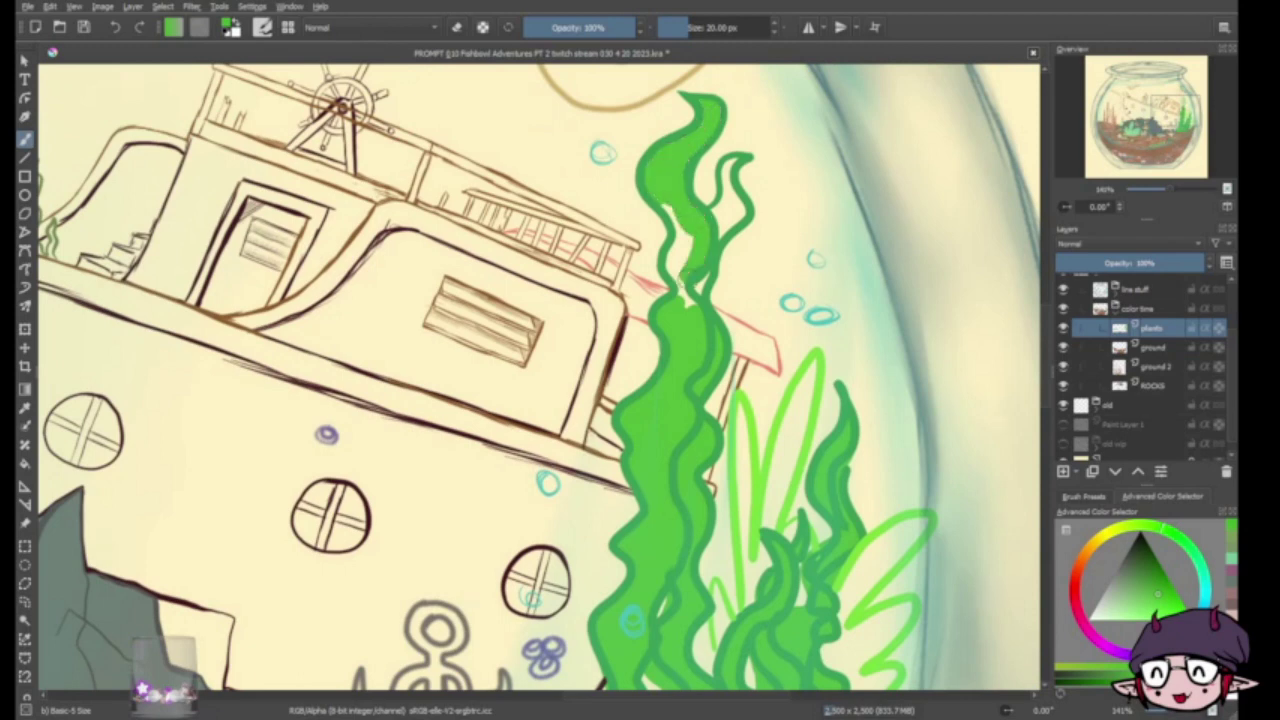
left_click_drag(680, 210, 690, 305)
left_click_drag(745, 160, 720, 235)
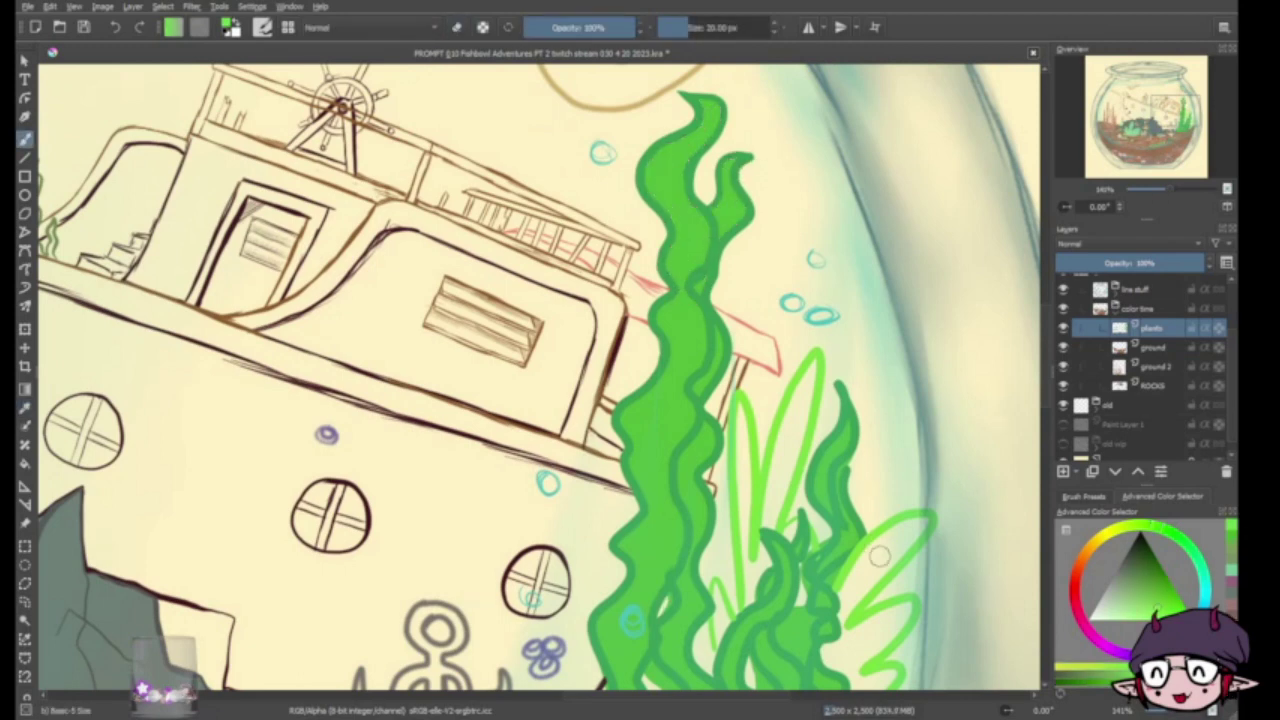
Fill the spiky light-green plant behind the tall seaweed with mint green
left_click_drag(745, 600, 740, 405)
left_click_drag(770, 530, 800, 360)
mouse_move(900, 520)
left_mouse_down()
mouse_move(845, 620)
mouse_move(850, 600)
left_mouse_up()
left_click_drag(850, 600, 865, 290)
left_click_drag(733, 274, 737, 332)
mouse_move(814, 270)
left_mouse_down()
mouse_move(852, 338)
mouse_move(848, 420)
mouse_move(900, 370)
left_mouse_up()
Fill the small seaweed sprigs on the ship's deck with dark olive green, reducing the brush to 10 px
mouse_move(1165, 141)
left_mouse_down()
mouse_move(1105, 140)
mouse_move(1140, 126)
left_mouse_up()
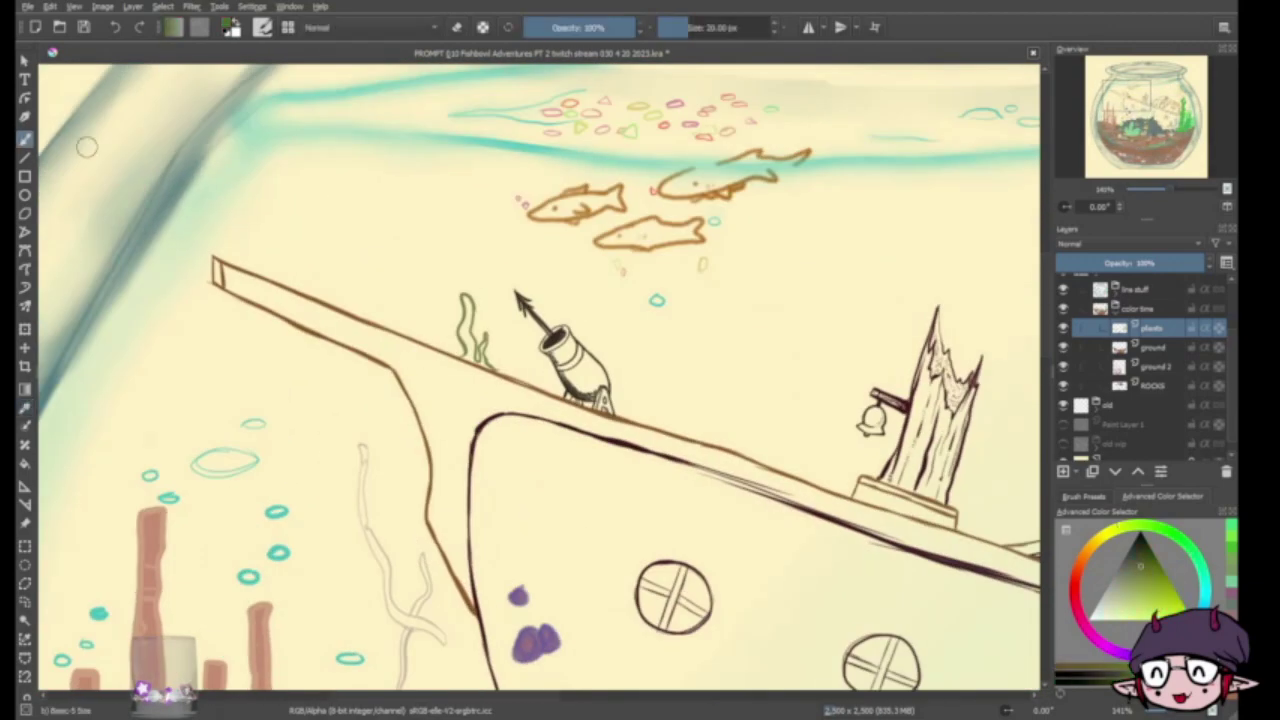
mouse_move(460, 300)
left_mouse_down()
mouse_move(470, 362)
mouse_move(490, 372)
left_mouse_up()
left_click_drag(1140, 126, 1156, 134)
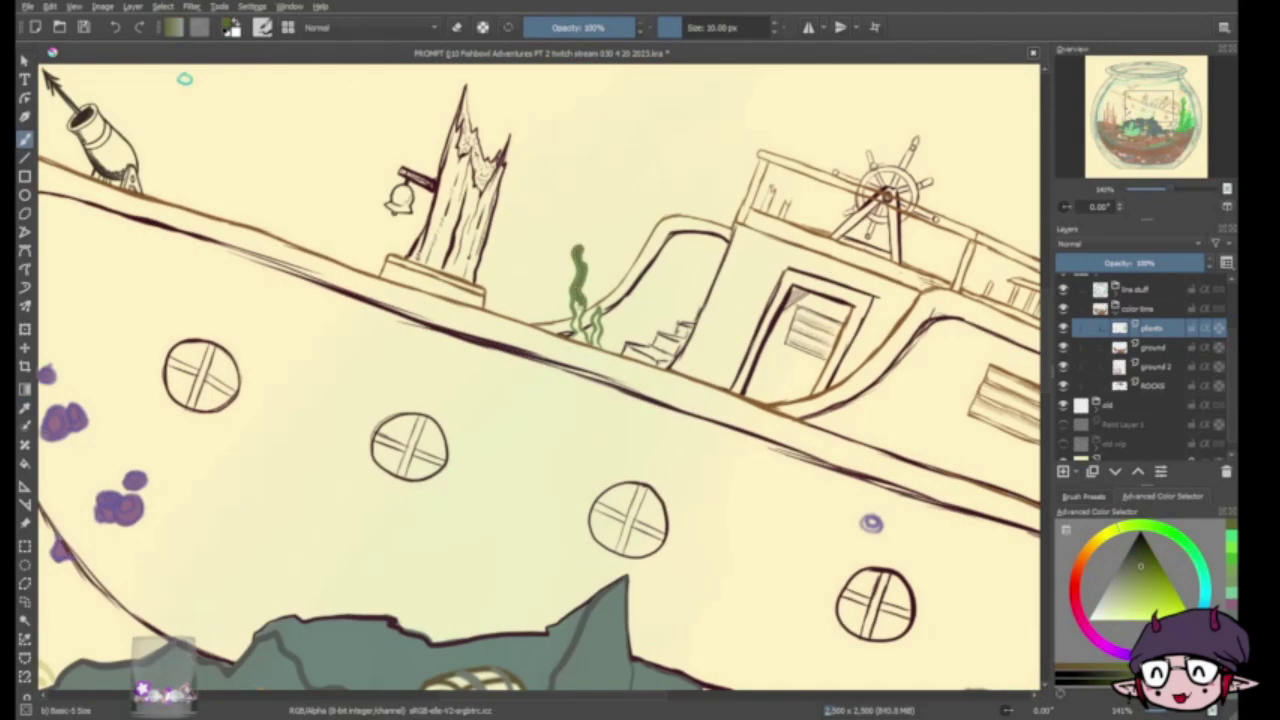
mouse_move(585, 328)
left_mouse_down()
mouse_move(636, 424)
mouse_move(650, 424)
left_mouse_up()
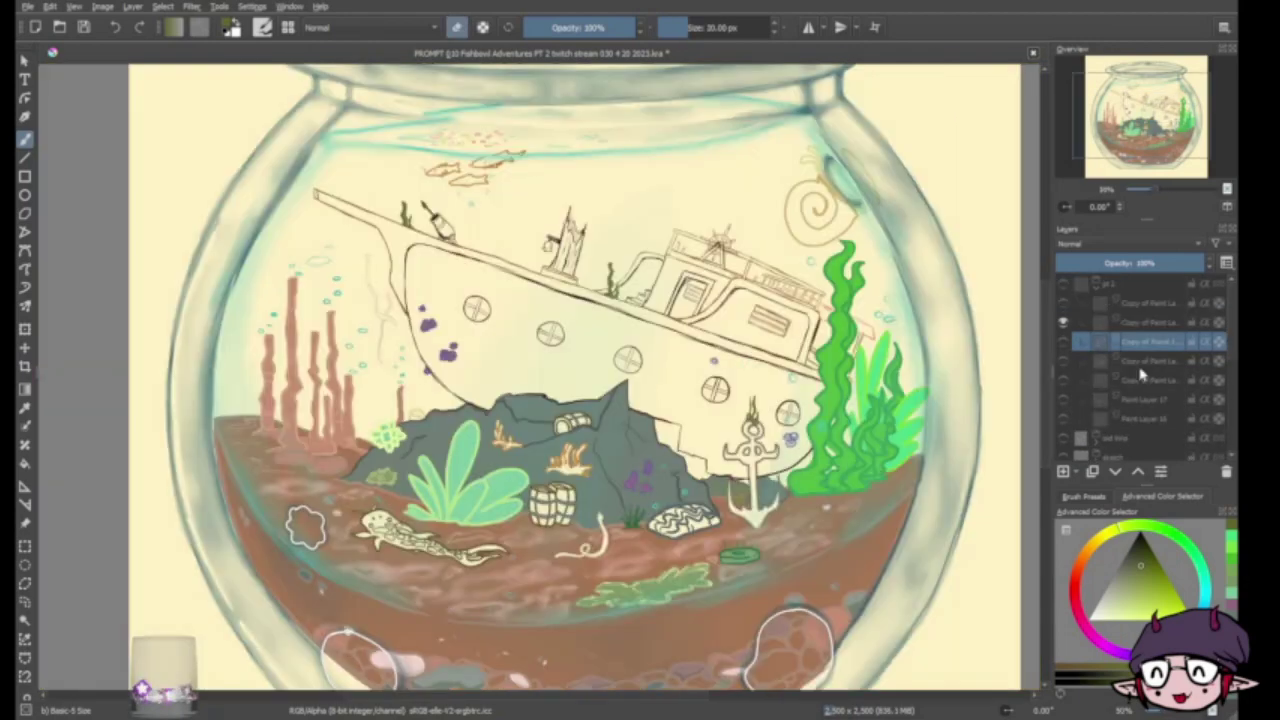
Add a layer named critters above the plants layer, set its opacity to 79%, and choose a red-orange paint colour
left_click(1120, 320)
scroll(1120, 320, "down", 1)
left_click(1150, 367)
scroll(466, 110, "up", 5)
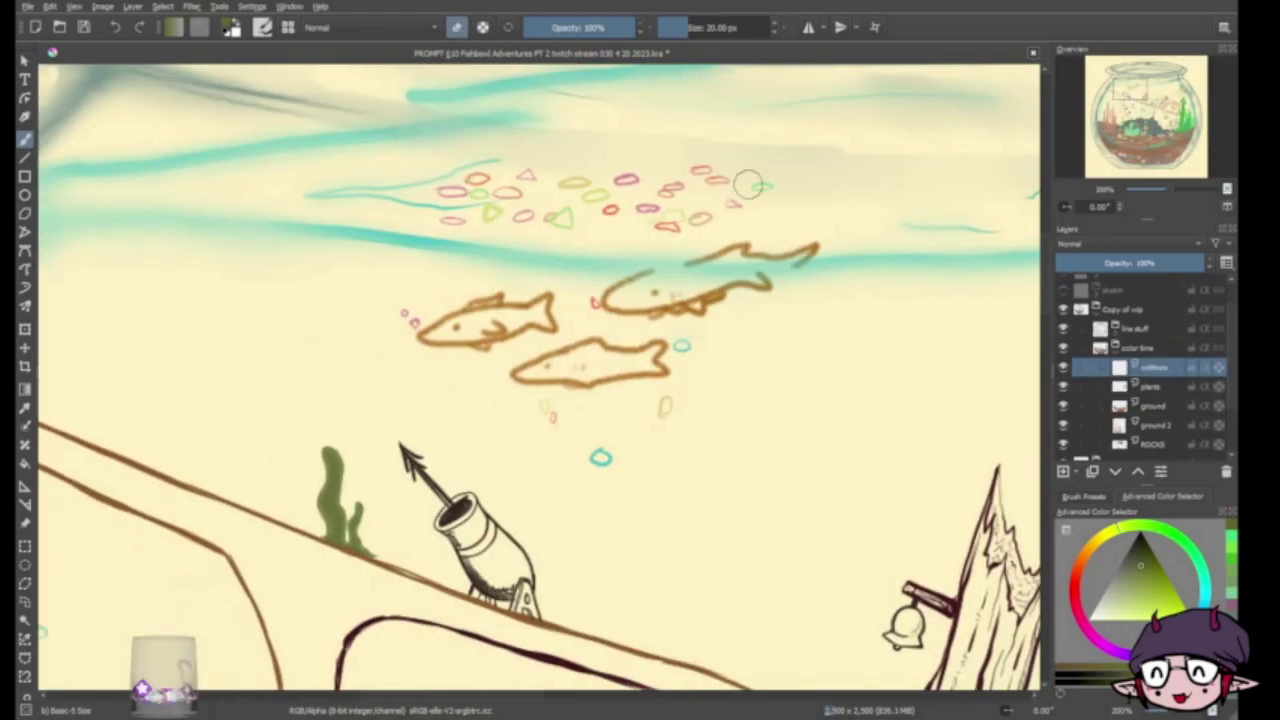
left_click(1205, 548)
left_click(1165, 601)
mouse_move(1200, 262)
left_mouse_down()
mouse_move(1135, 262)
mouse_move(1166, 262)
left_mouse_up()
Fill the three fish near the water surface with red-orange and touch them up with orange and dark red strokes
mouse_move(620, 280)
left_mouse_down()
mouse_move(665, 292)
mouse_move(748, 255)
mouse_move(808, 258)
left_mouse_up()
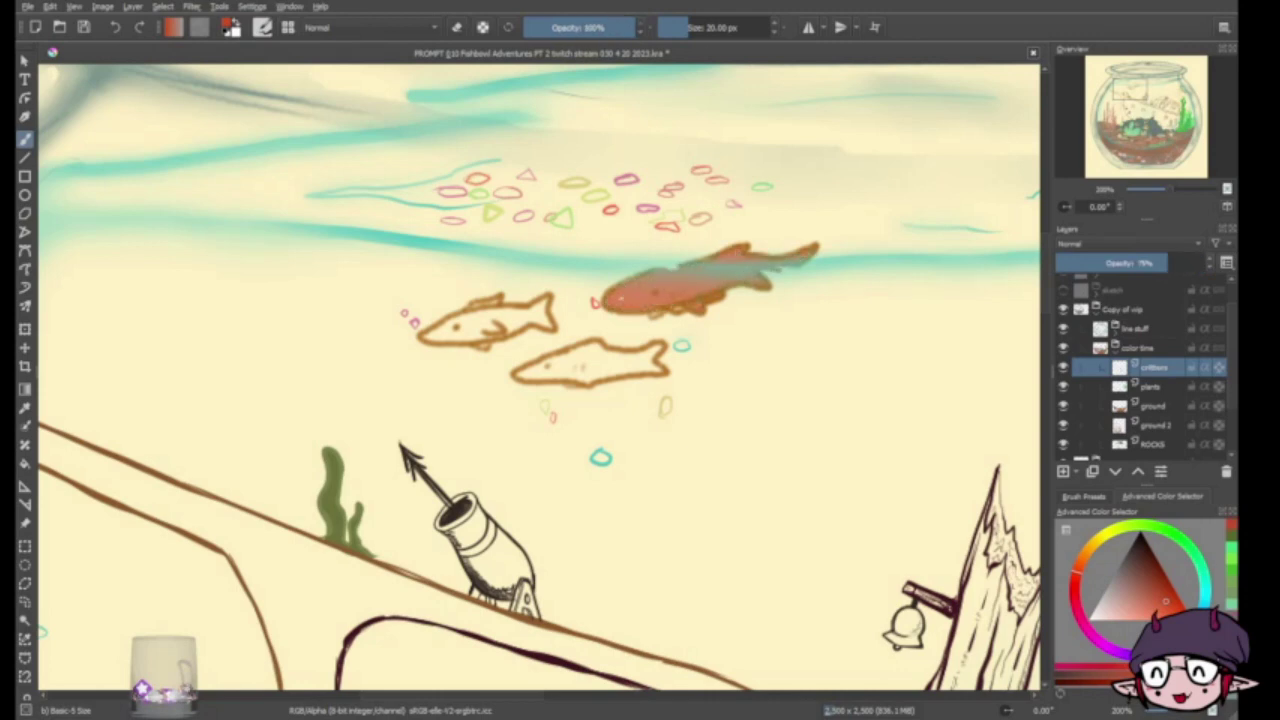
mouse_move(450, 335)
left_mouse_down()
mouse_move(520, 310)
mouse_move(550, 325)
left_mouse_up()
mouse_move(545, 365)
left_mouse_down()
mouse_move(585, 355)
mouse_move(585, 372)
mouse_move(655, 350)
mouse_move(620, 372)
left_mouse_up()
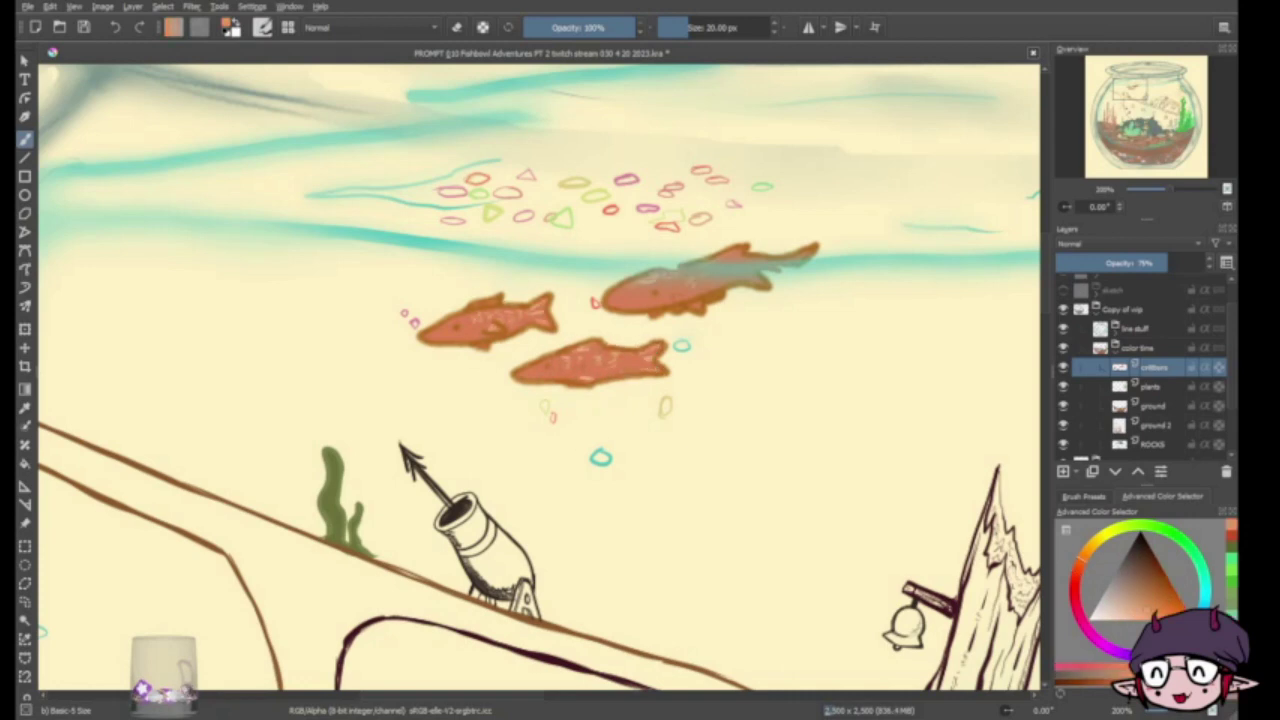
left_click_drag(540, 380, 519, 360)
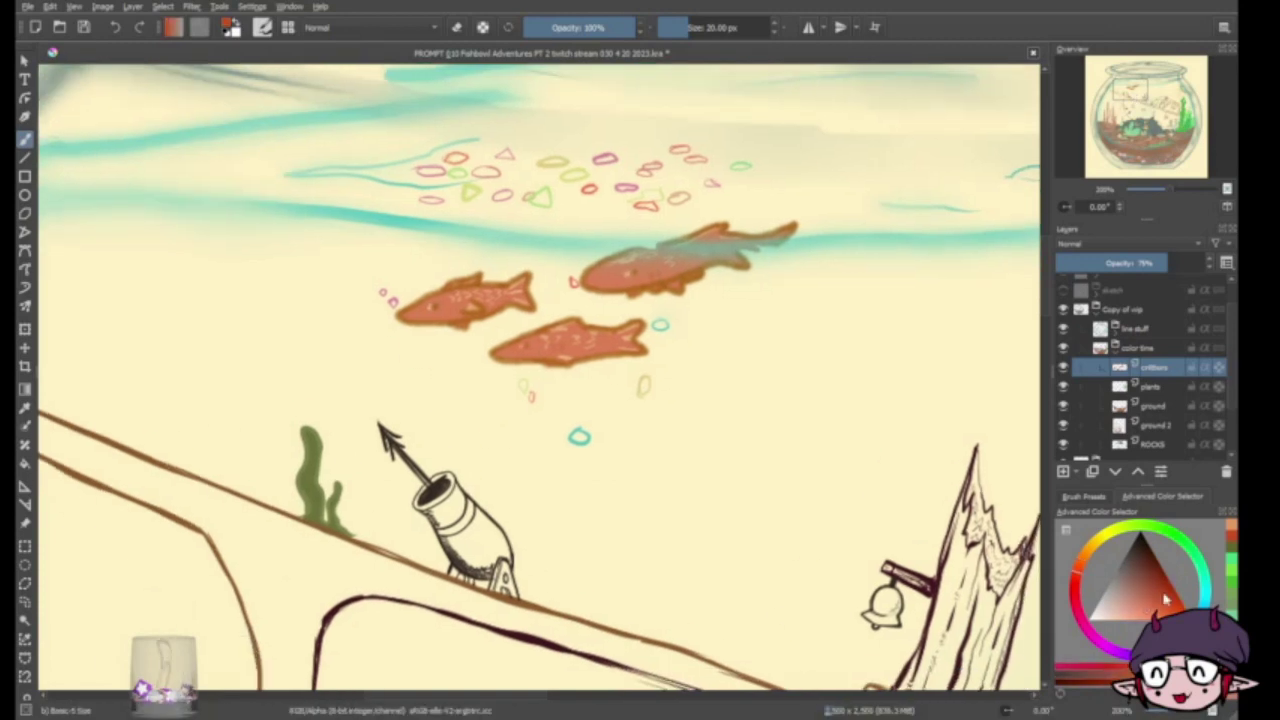
left_click(1165, 588)
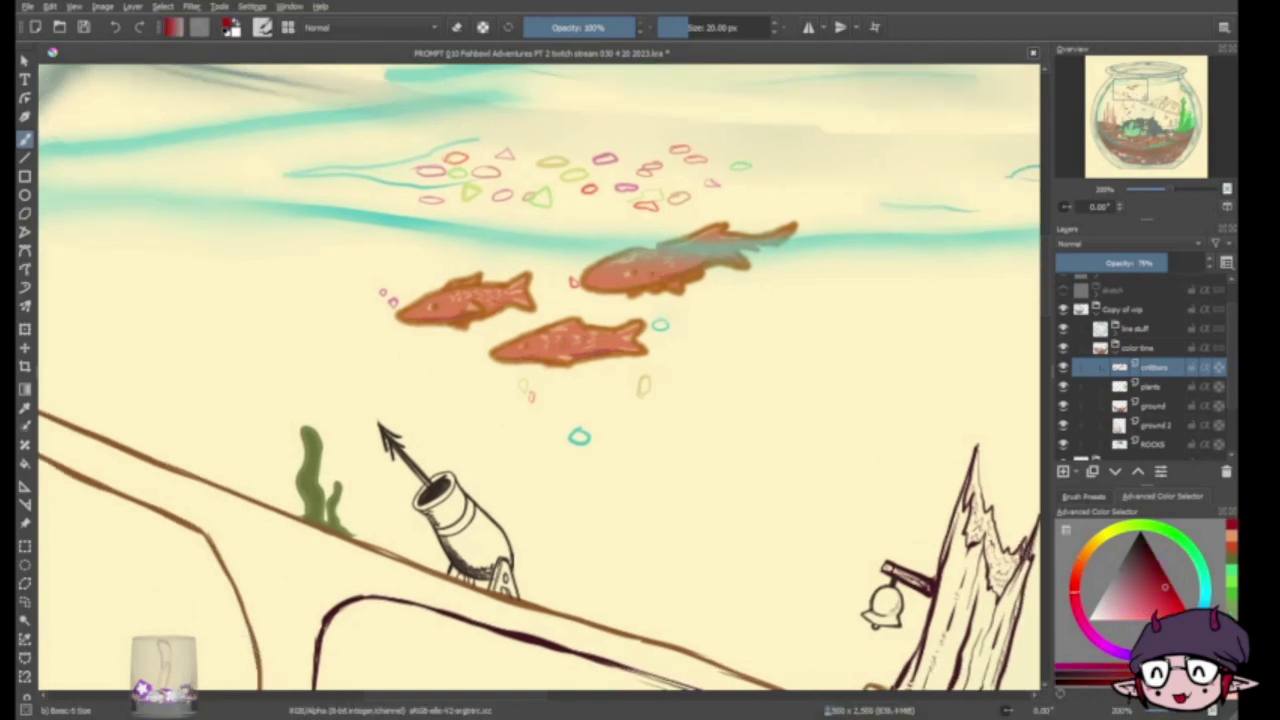
left_click_drag(580, 281, 662, 288)
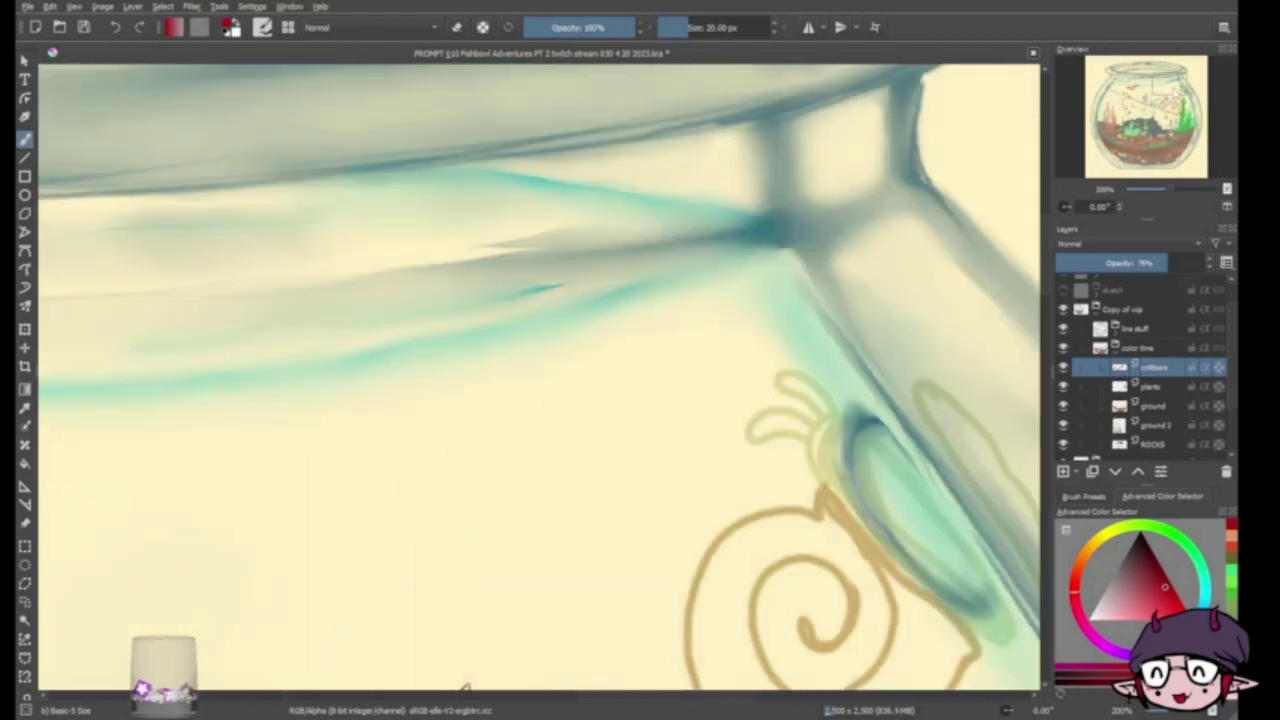
Fill the body of the snail on the glass with muted green and its spiral shell with yellow
left_click_drag(829, 471, 571, 414)
left_click(1130, 590)
mouse_move(540, 500)
left_mouse_down()
mouse_move(557, 369)
mouse_move(476, 488)
mouse_move(534, 575)
mouse_move(651, 497)
left_mouse_up()
left_click(610, 330, "ctrl")
mouse_move(610, 330)
left_mouse_down()
mouse_move(733, 371)
mouse_move(514, 250)
mouse_move(536, 220)
mouse_move(493, 493)
mouse_move(606, 574)
mouse_move(490, 406)
mouse_move(676, 480)
left_mouse_up()
Paint red-orange shading strokes along the snail shell's spiral and blend them into the yellow
left_click(1231, 545)
left_click_drag(470, 360, 450, 570)
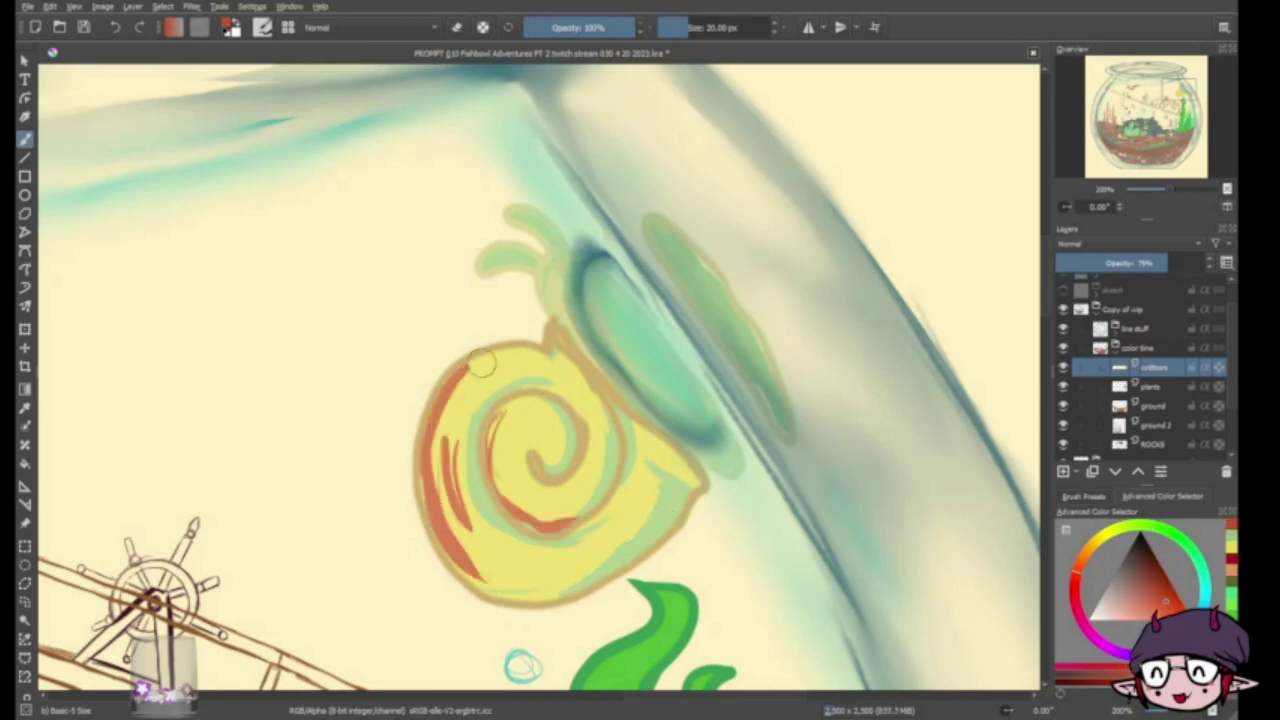
left_click_drag(480, 520, 630, 500)
left_click(1085, 496)
left_click(1077, 640)
left_click_drag(500, 420, 640, 560)
mouse_move(440, 400)
left_mouse_down()
mouse_move(540, 560)
mouse_move(520, 570)
left_mouse_up()
Glaze the snail's shell with warm yellow using the Basic-6 Size Opacity brush and smooth it with Blender Blur
left_click(1077, 598)
left_click(540, 430, "ctrl")
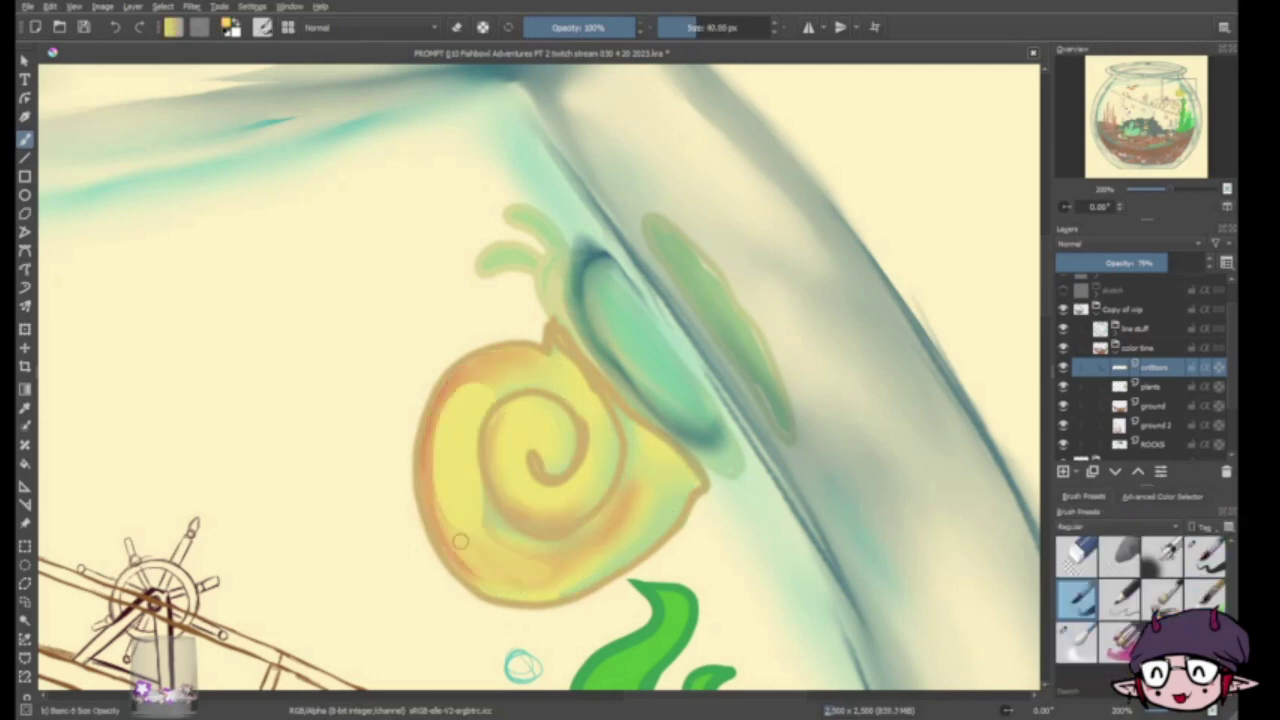
left_click_drag(430, 370, 530, 560)
left_click_drag(560, 520, 590, 490)
left_click_drag(420, 380, 487, 590)
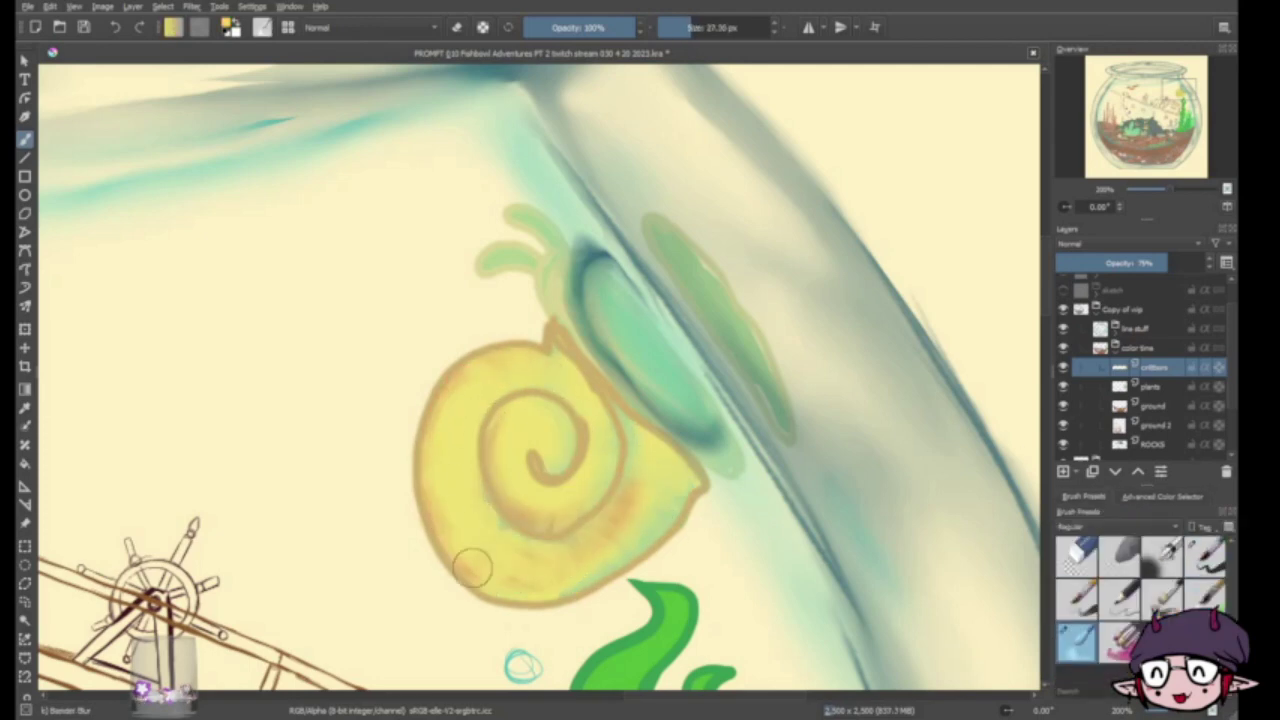
Add thin green streaks across the snail's shell with the 20 px Basic-5 Size brush
left_click(607, 421, "ctrl")
left_click(1163, 496)
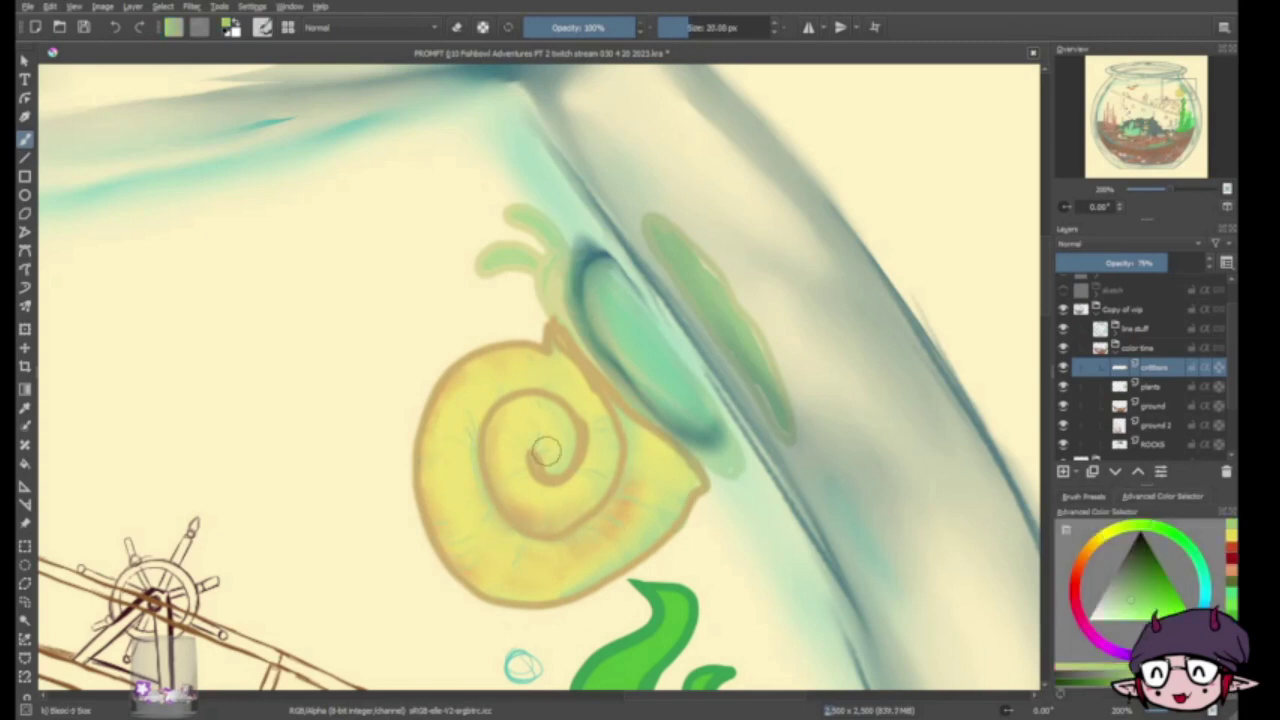
key("2")
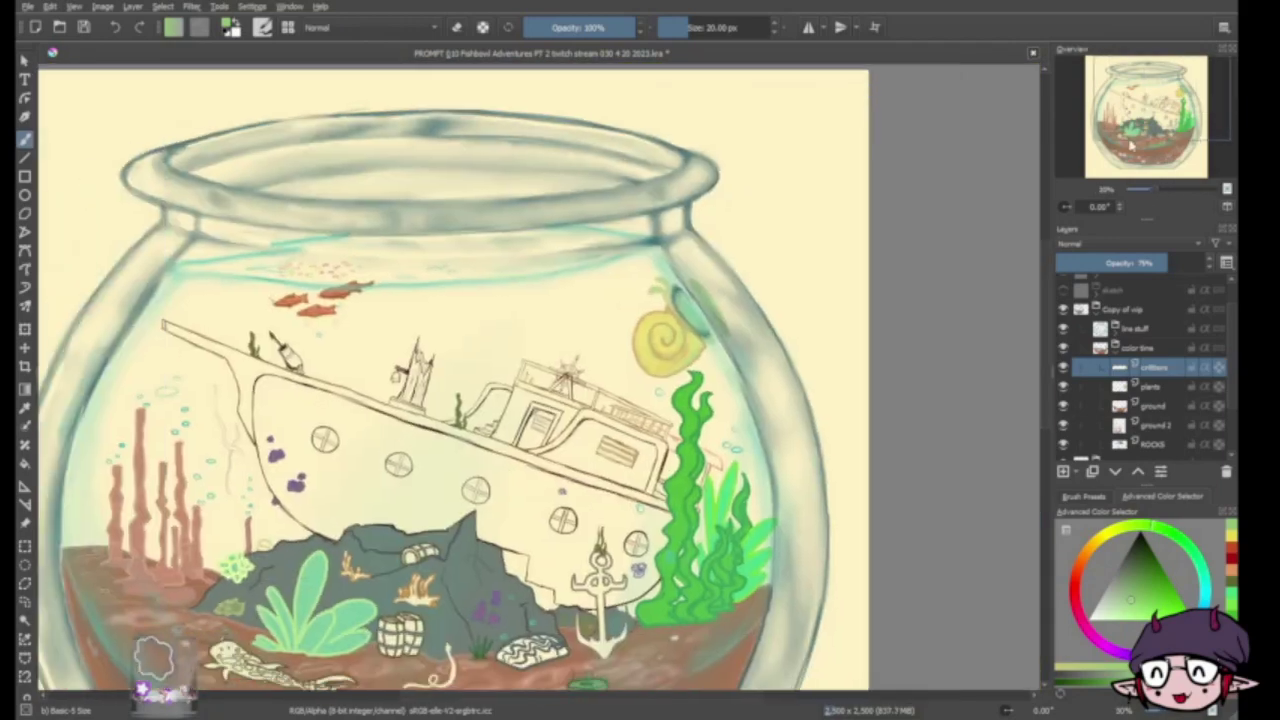
Fill the spotted catfish on the soil with green for its body and olive yellow for its spots
scroll(600, 350, "up", 5)
left_click(1083, 496)
mouse_move(440, 330)
left_mouse_down()
mouse_move(485, 308)
mouse_move(495, 338)
mouse_move(460, 338)
mouse_move(580, 336)
mouse_move(555, 356)
mouse_move(744, 404)
left_mouse_up()
left_click(1162, 496)
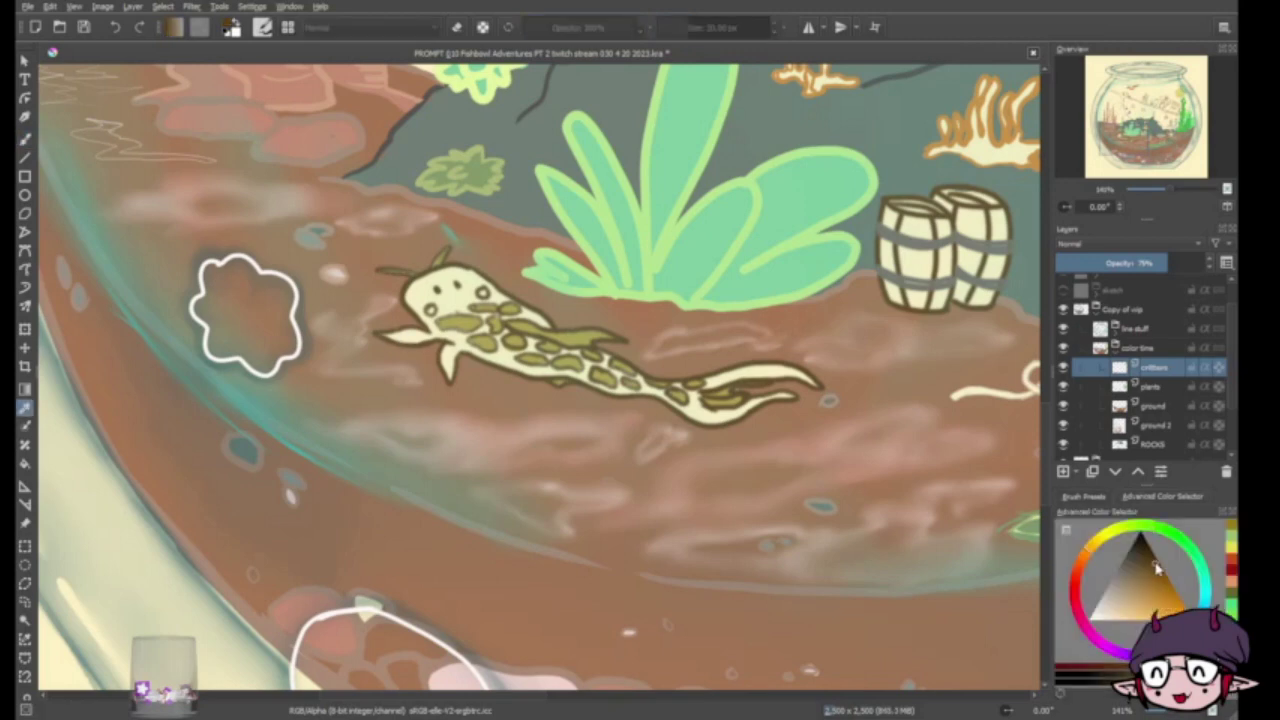
left_click(1153, 560)
mouse_move(412, 300)
left_mouse_down()
mouse_move(476, 282)
mouse_move(450, 328)
mouse_move(390, 336)
mouse_move(462, 360)
mouse_move(508, 348)
mouse_move(610, 372)
mouse_move(700, 415)
mouse_move(722, 380)
mouse_move(815, 372)
mouse_move(712, 420)
left_mouse_up()
Shade the catfish with soft grey-green blending and dark brown accents on its eyes, body and tail
left_click(735, 405, "ctrl")
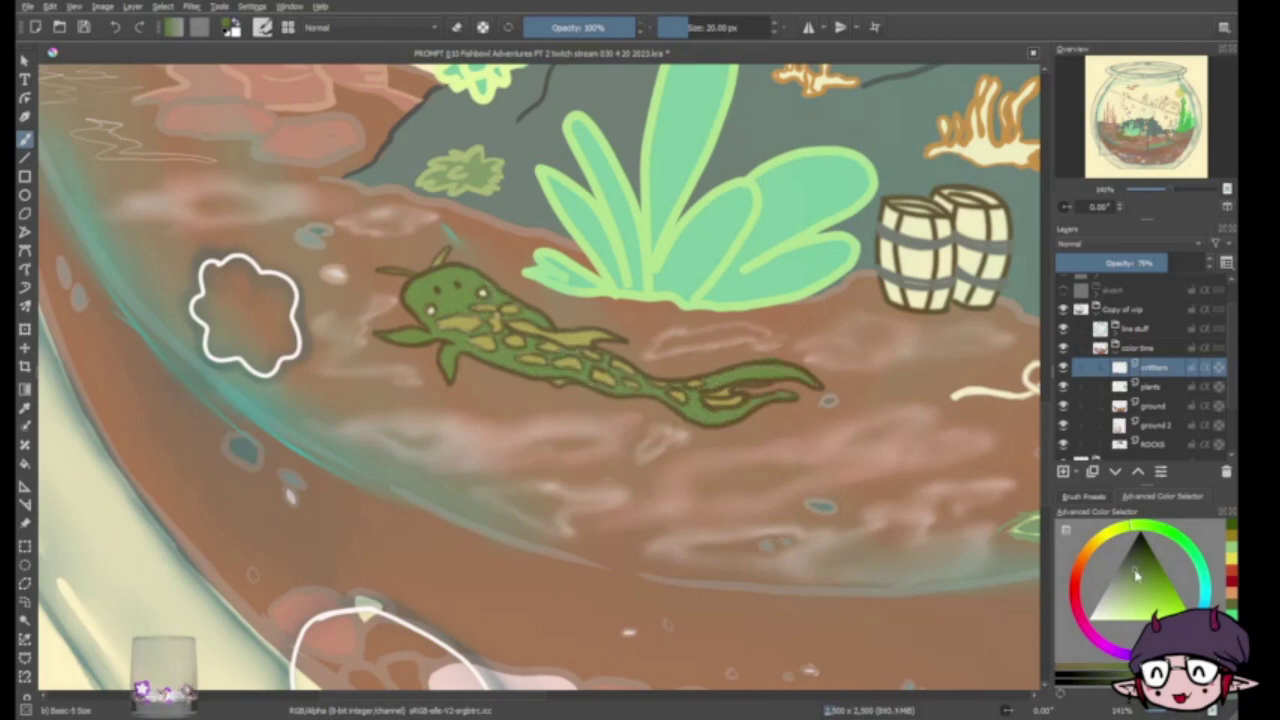
left_click(1084, 496)
left_click(1077, 641)
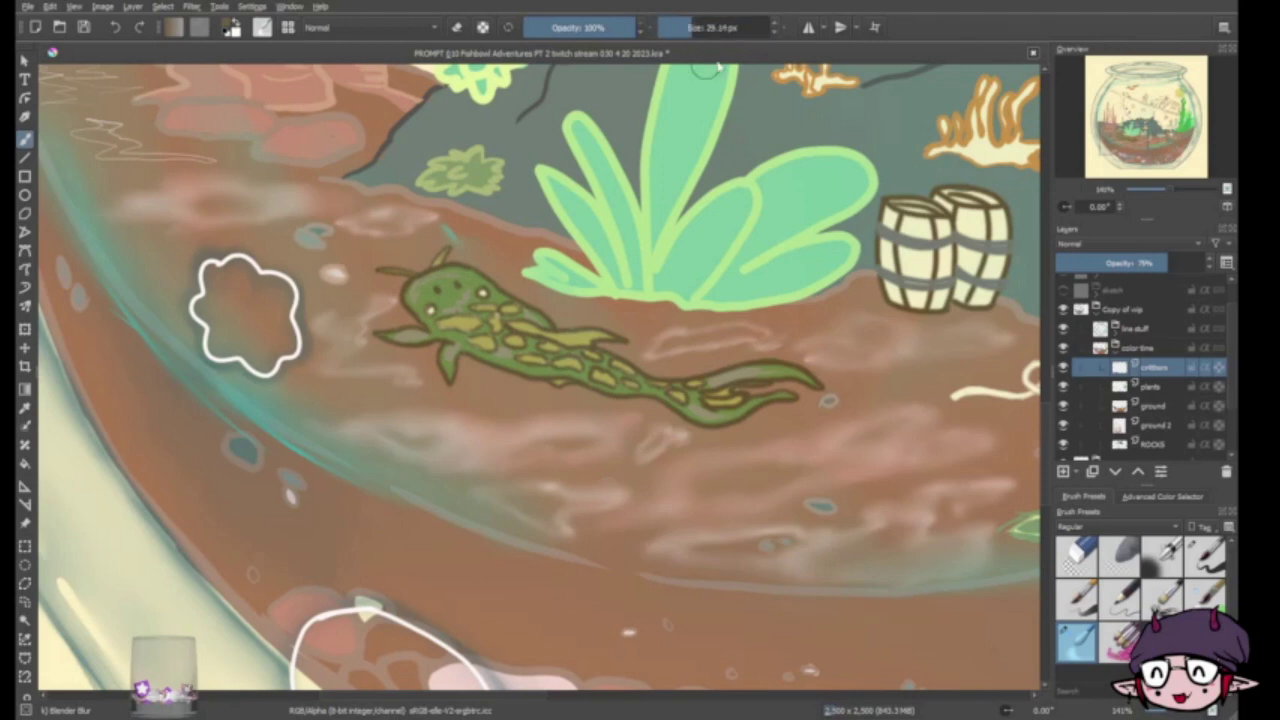
left_click(1120, 600)
left_click(1162, 496)
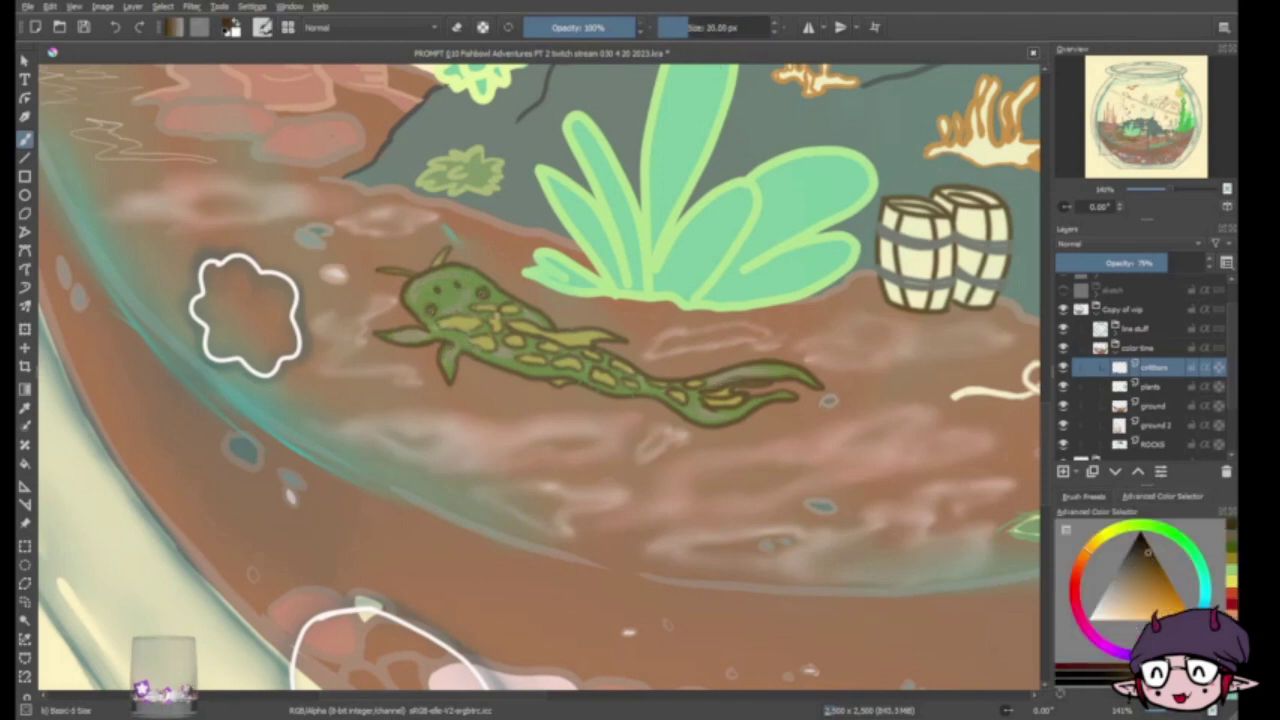
left_click_drag(580, 378, 778, 410)
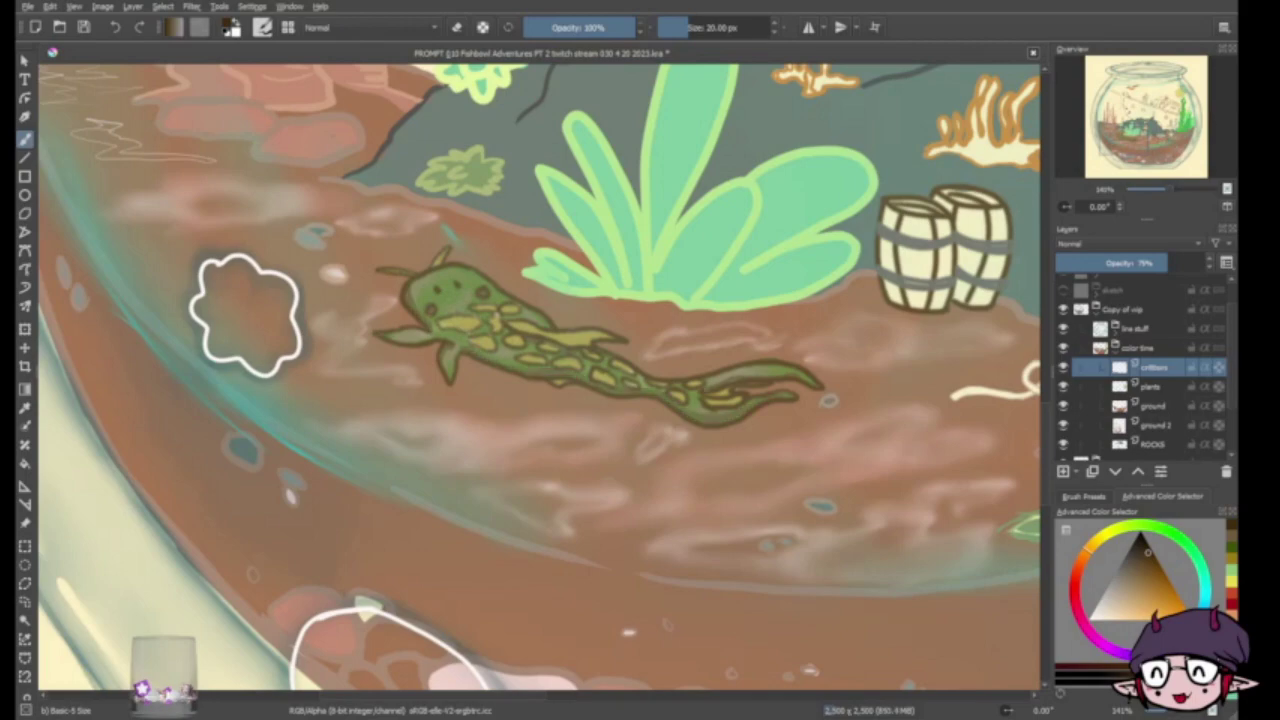
Fill the ridged clam beside the rock with muted purple, and clear its central wavy band with a 7.12 px eraser
key("2")
scroll(857, 286, "up", 5)
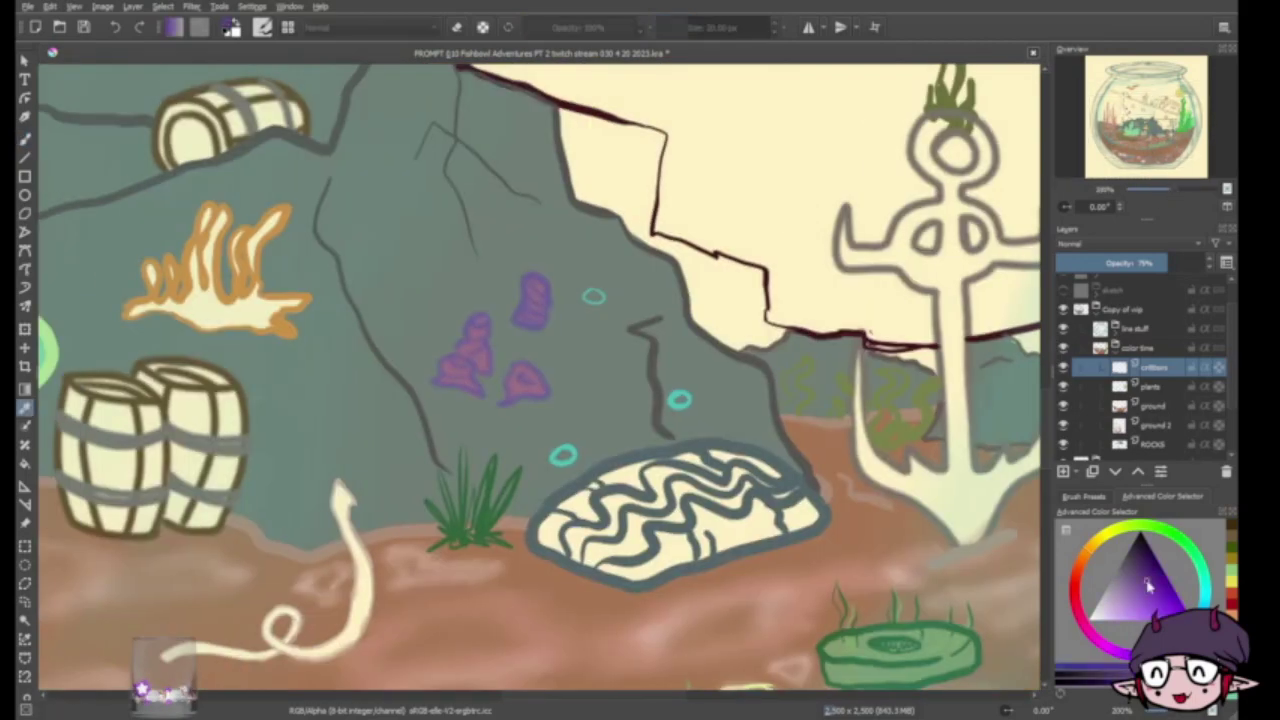
mouse_move(545, 500)
left_mouse_down()
mouse_move(690, 575)
mouse_move(815, 500)
left_mouse_up()
left_click_drag(600, 480, 775, 470)
key("e")
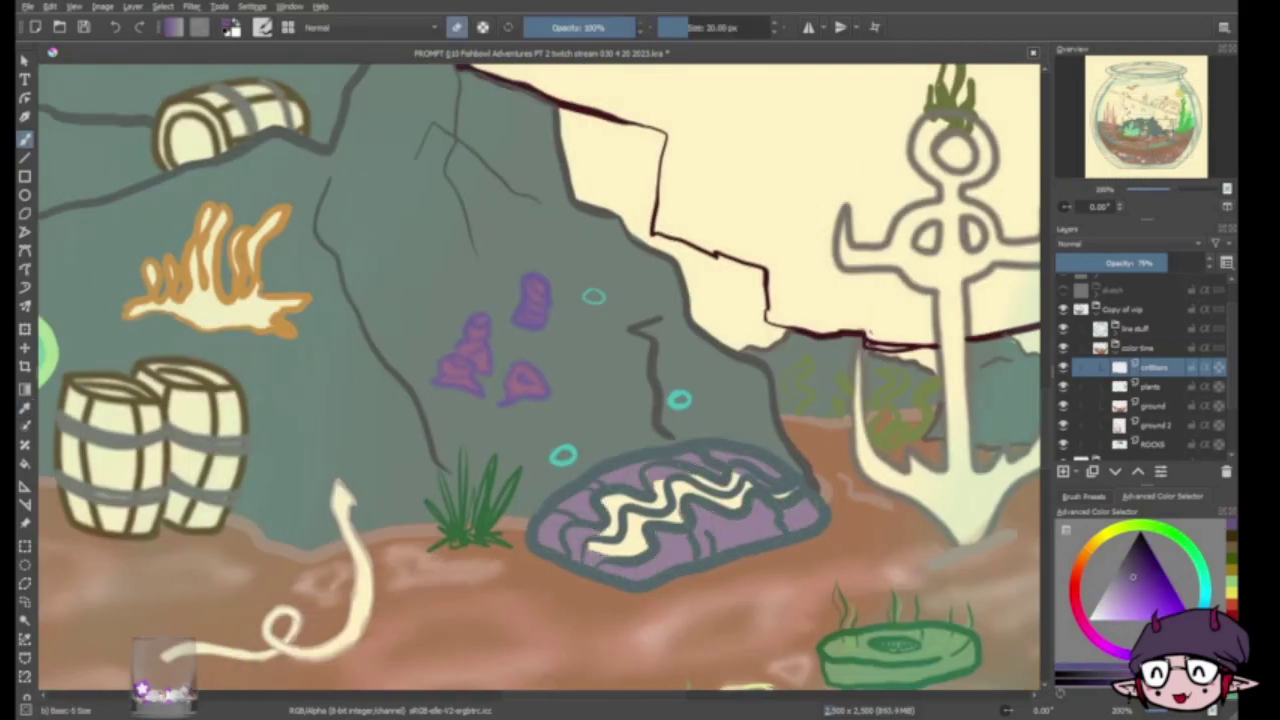
key("[")
key("[")
key("[")
key("[")
mouse_move(570, 548)
left_mouse_down()
mouse_move(605, 528)
mouse_move(608, 538)
left_mouse_up()
left_click_drag(646, 488, 684, 467)
Fill the clam's wavy central band with coral pink and add magenta marks to its purple shell
left_click(1078, 590)
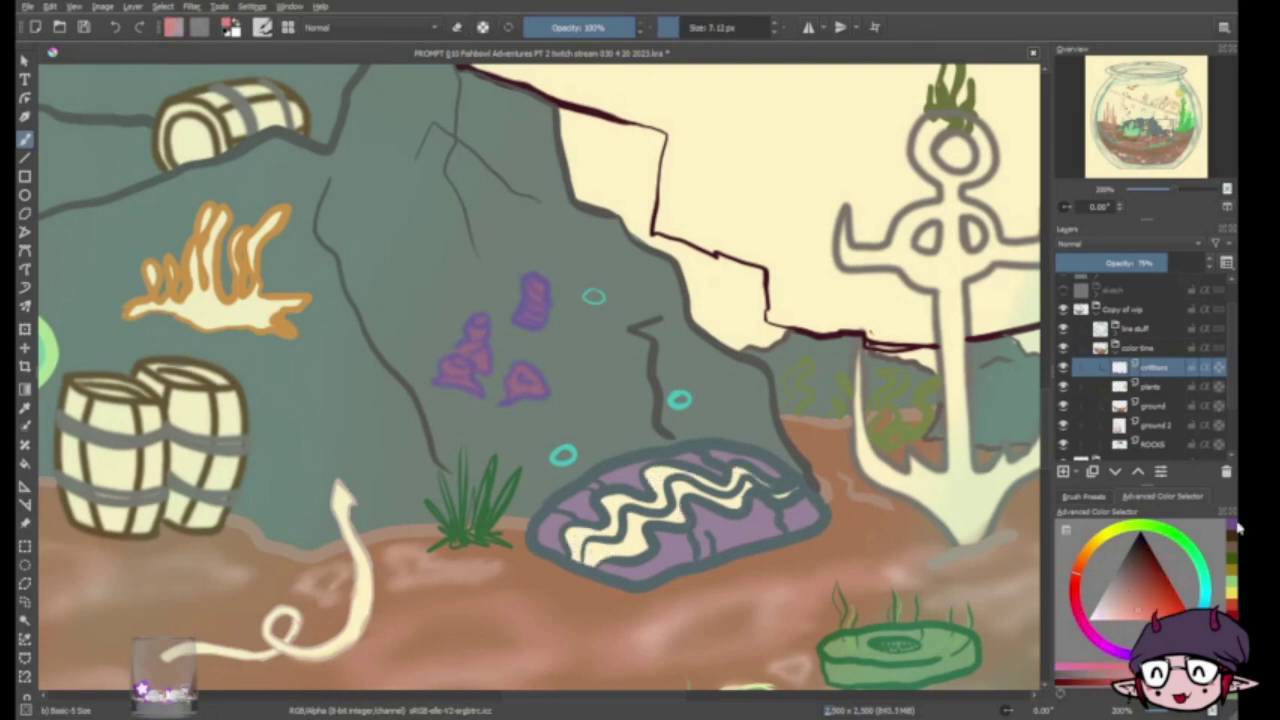
left_click_drag(1150, 570, 1143, 600)
key("e")
mouse_move(578, 546)
left_mouse_down()
mouse_move(680, 485)
mouse_move(740, 490)
mouse_move(765, 475)
left_mouse_up()
left_click(750, 500, "ctrl")
left_click_drag(705, 508, 705, 528)
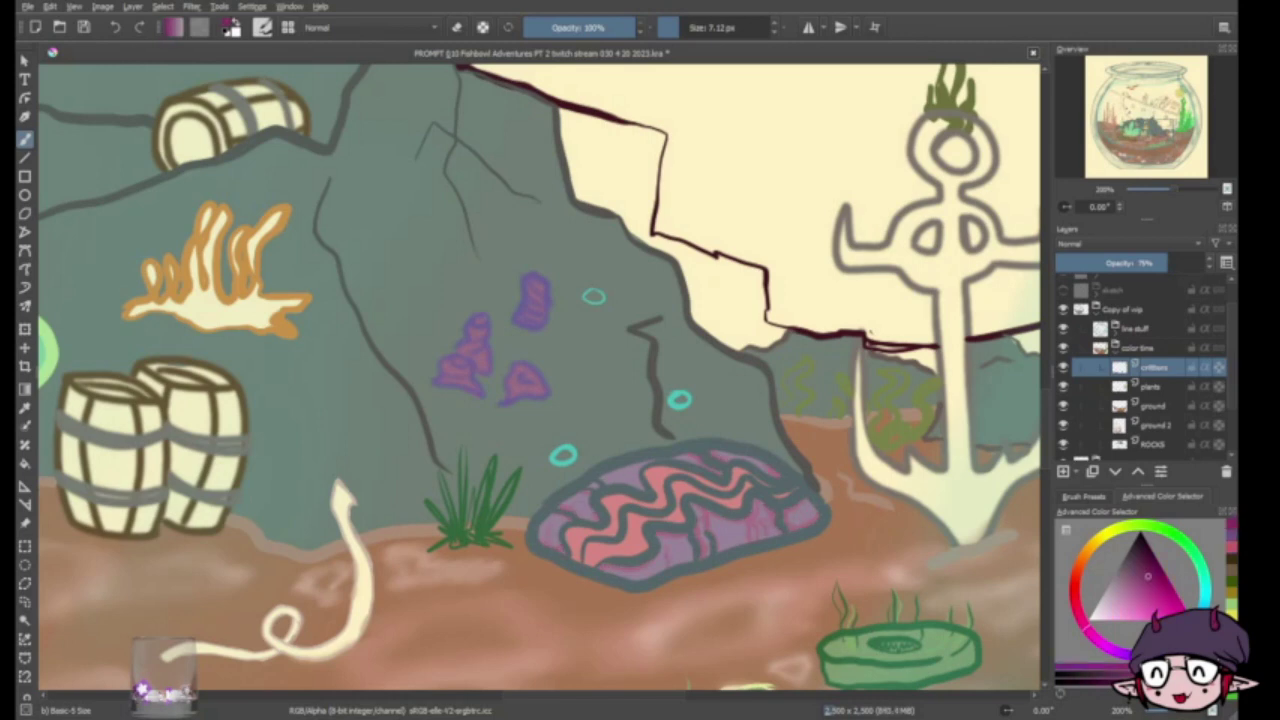
Fill the small rounded clump behind the rock with mint green on its upper part and darker green below
left_click(1083, 496)
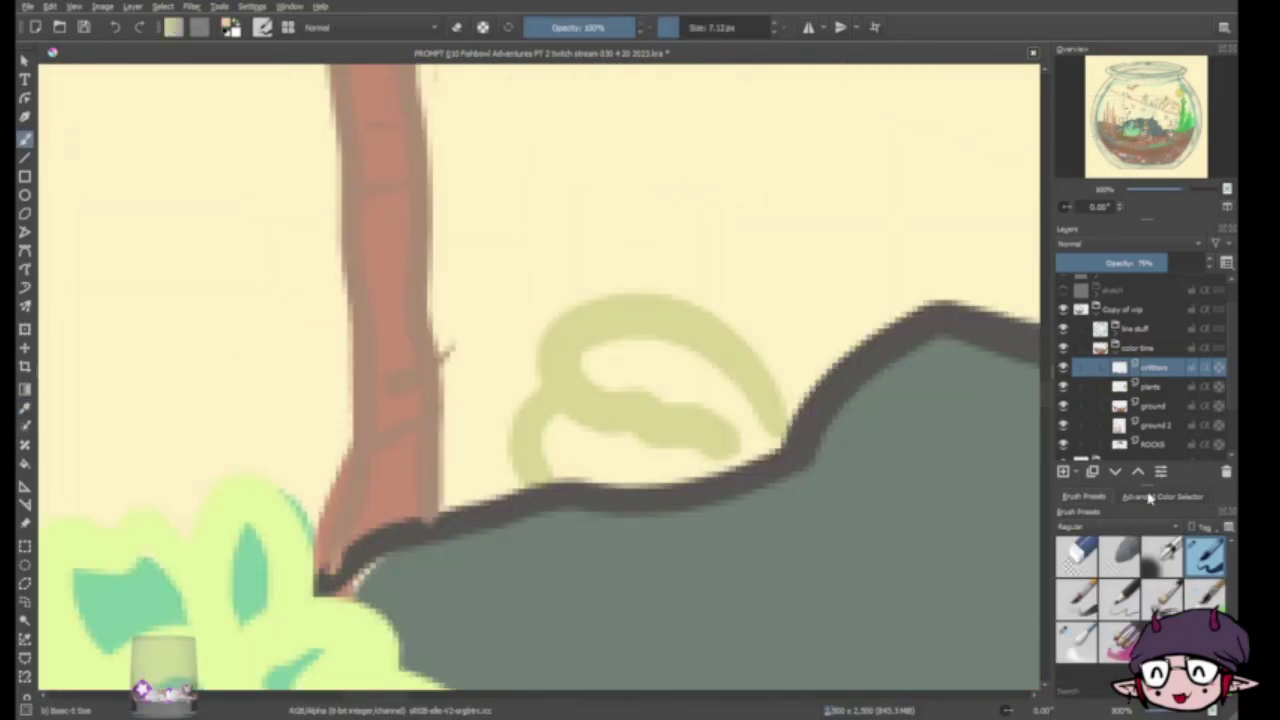
left_click(1162, 496)
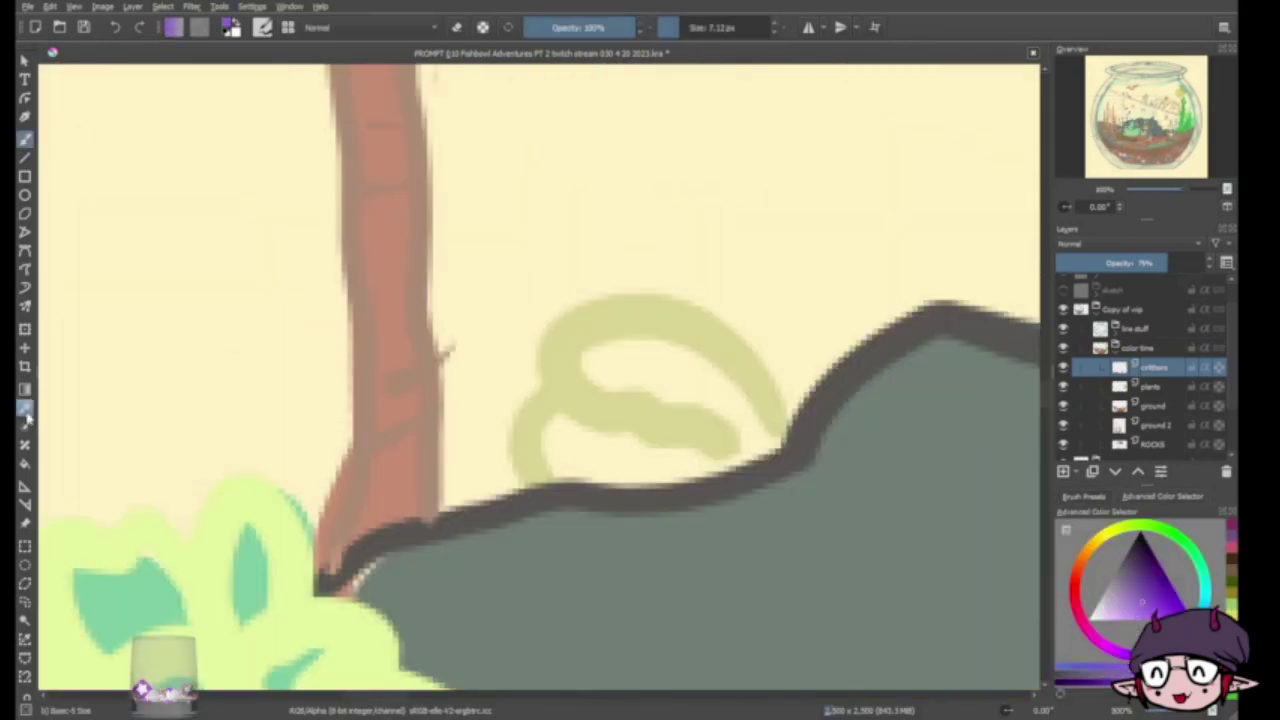
left_click(1120, 537)
left_click_drag(600, 355, 760, 440)
left_click_drag(555, 440, 770, 455)
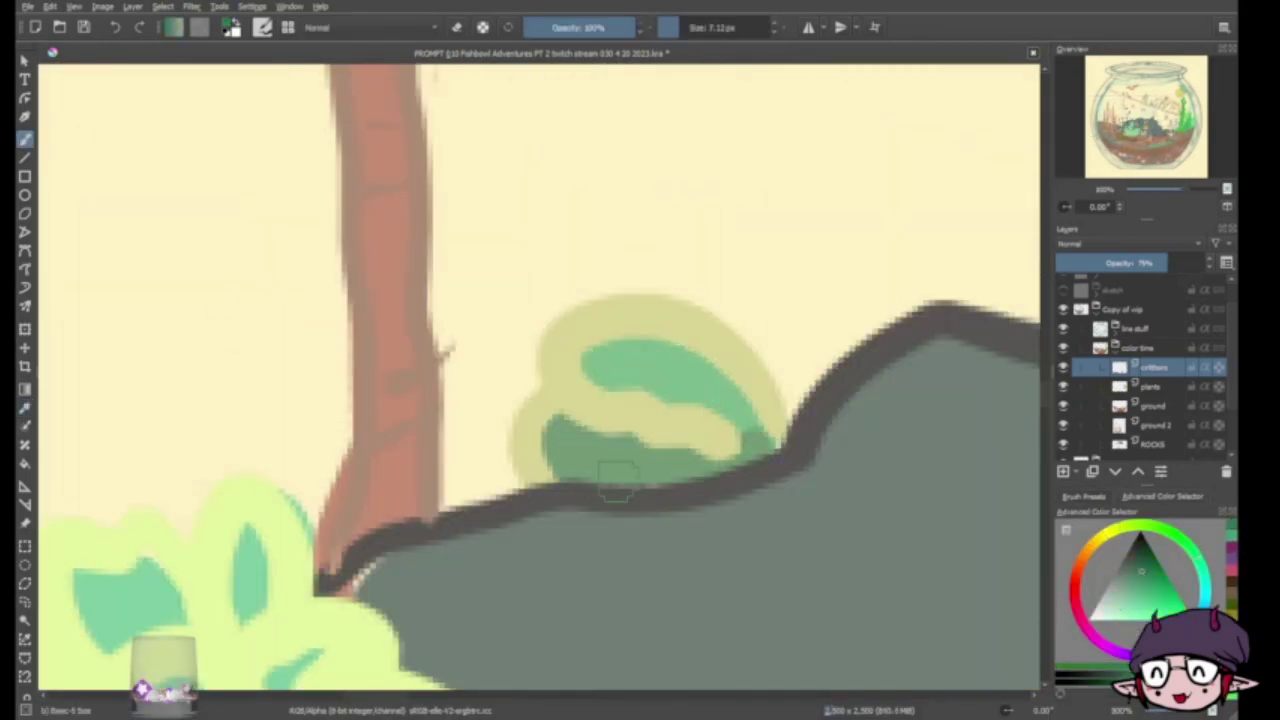
Trim the small clump's outline to a thinner, scalloped edge with the eraser, undoing unwanted strokes
scroll(1150, 370, "up", 5)
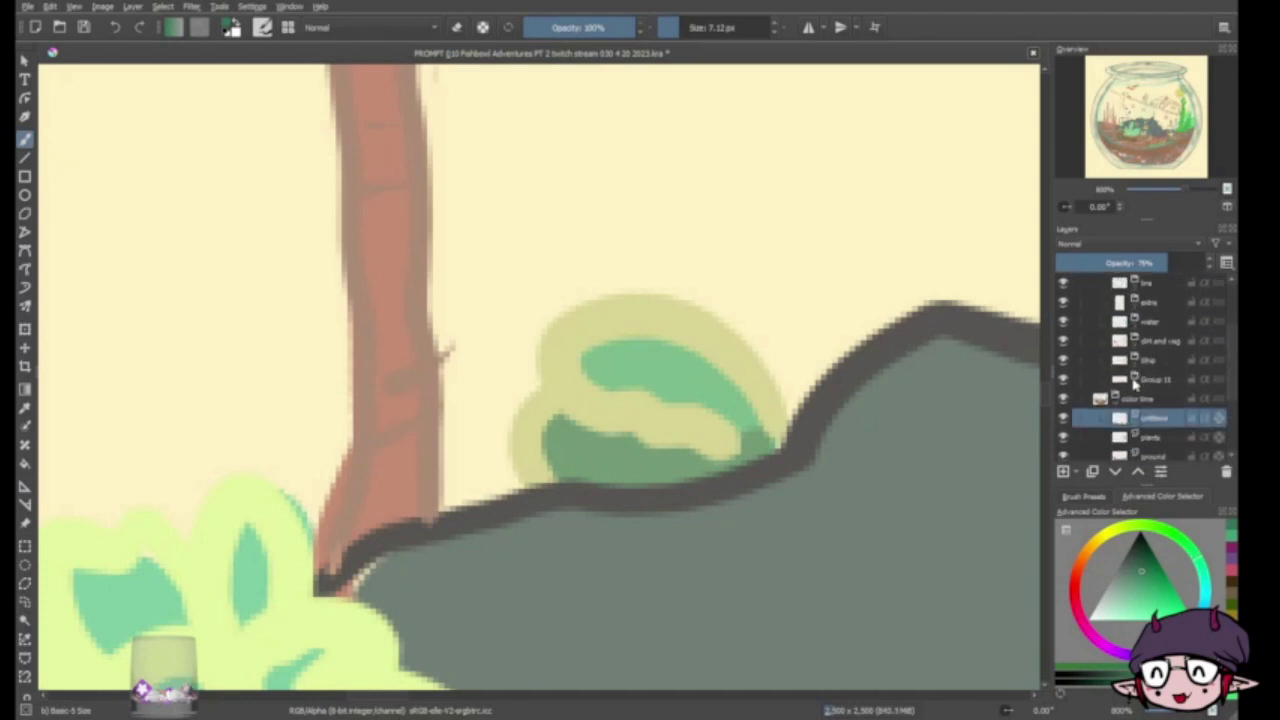
left_click(1160, 417)
key("e")
mouse_move(597, 373)
left_mouse_down()
mouse_move(715, 425)
mouse_move(600, 395)
mouse_move(650, 330)
mouse_move(526, 432)
mouse_move(715, 455)
left_mouse_up()
mouse_move(670, 336)
left_mouse_down()
mouse_move(760, 390)
mouse_move(770, 445)
left_mouse_up()
left_click(1108, 379)
key("ctrl+z")
key("ctrl+z")
key("ctrl+z")
key("ctrl+z")
key("ctrl+z")
key("ctrl+z")
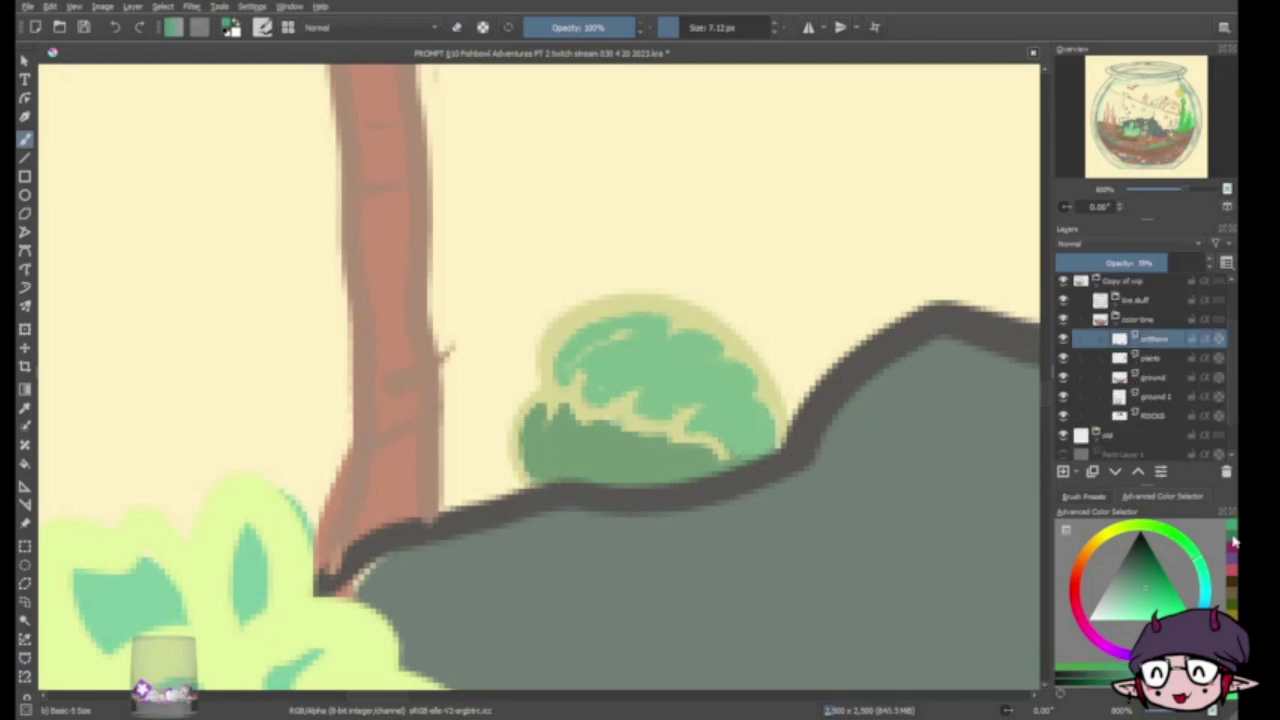
Add a paint layer above the ground layer and switch to the Blender Blur brush with the ground layer active
scroll(673, 328, "down", 5)
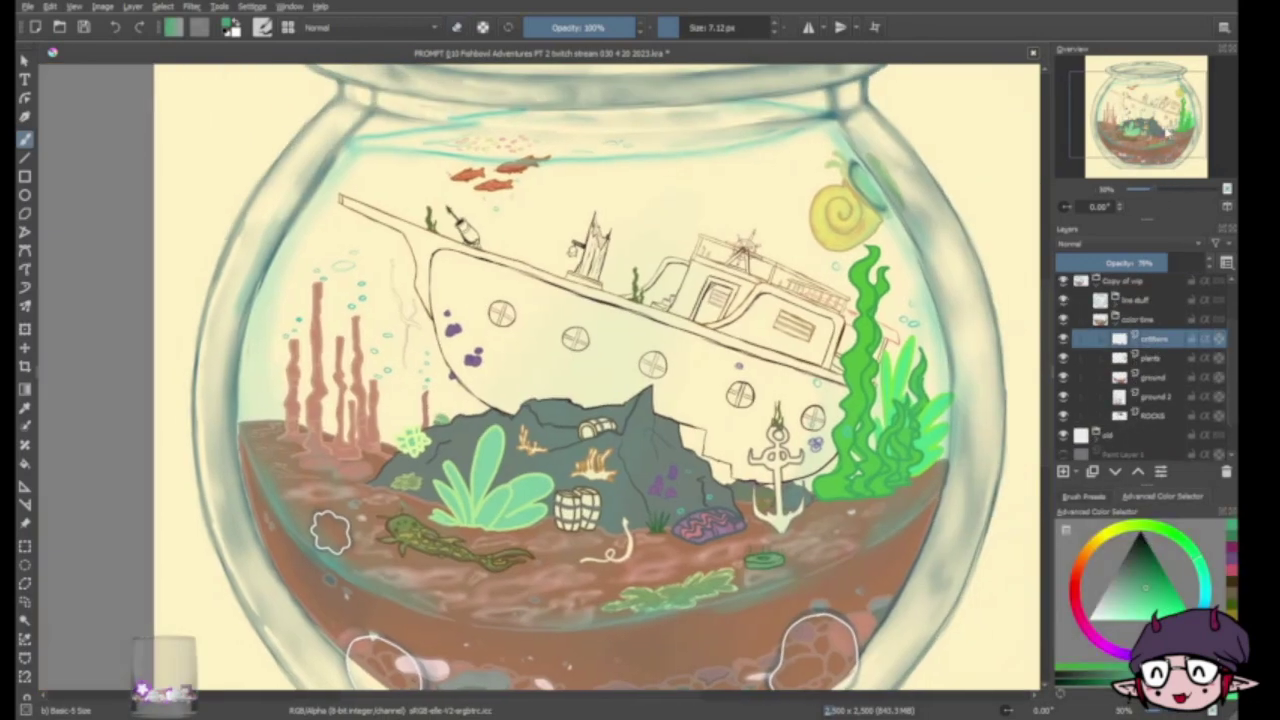
left_click(1150, 376)
left_click(1087, 496)
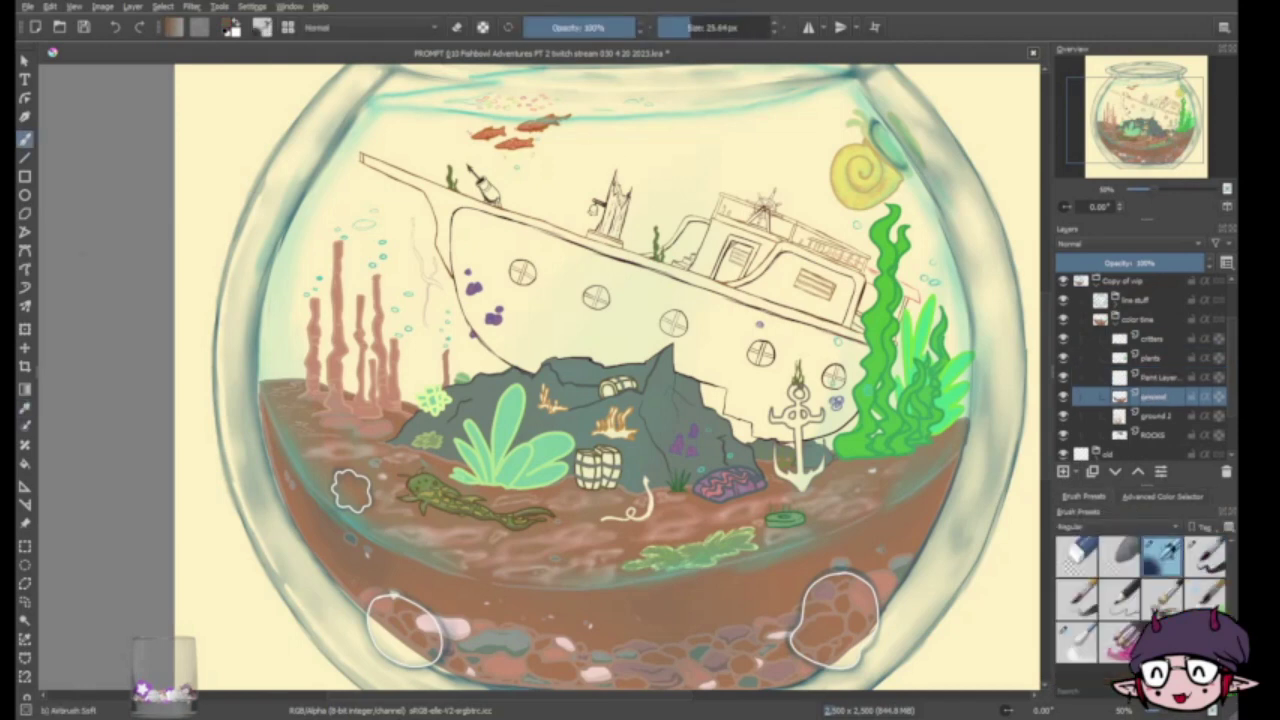
left_click(1076, 642)
scroll(488, 468, "up", 4)
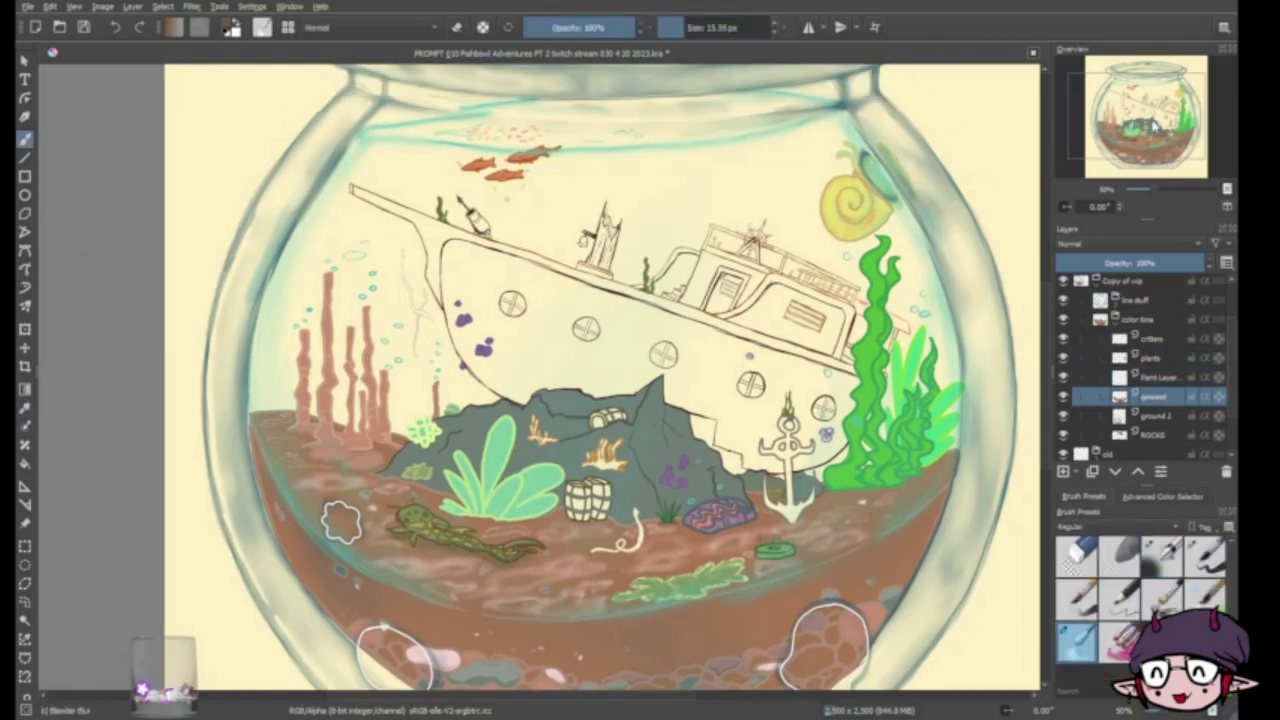
Draw darker green vein strokes on the broad-leaved plant before the rock, using the 10 px Pencil-2 brush on the plants layer
left_click(1150, 357)
left_click(1118, 598)
left_click_drag(456, 392, 488, 500)
left_click_drag(530, 365, 515, 475)
left_click_drag(465, 440, 492, 505)
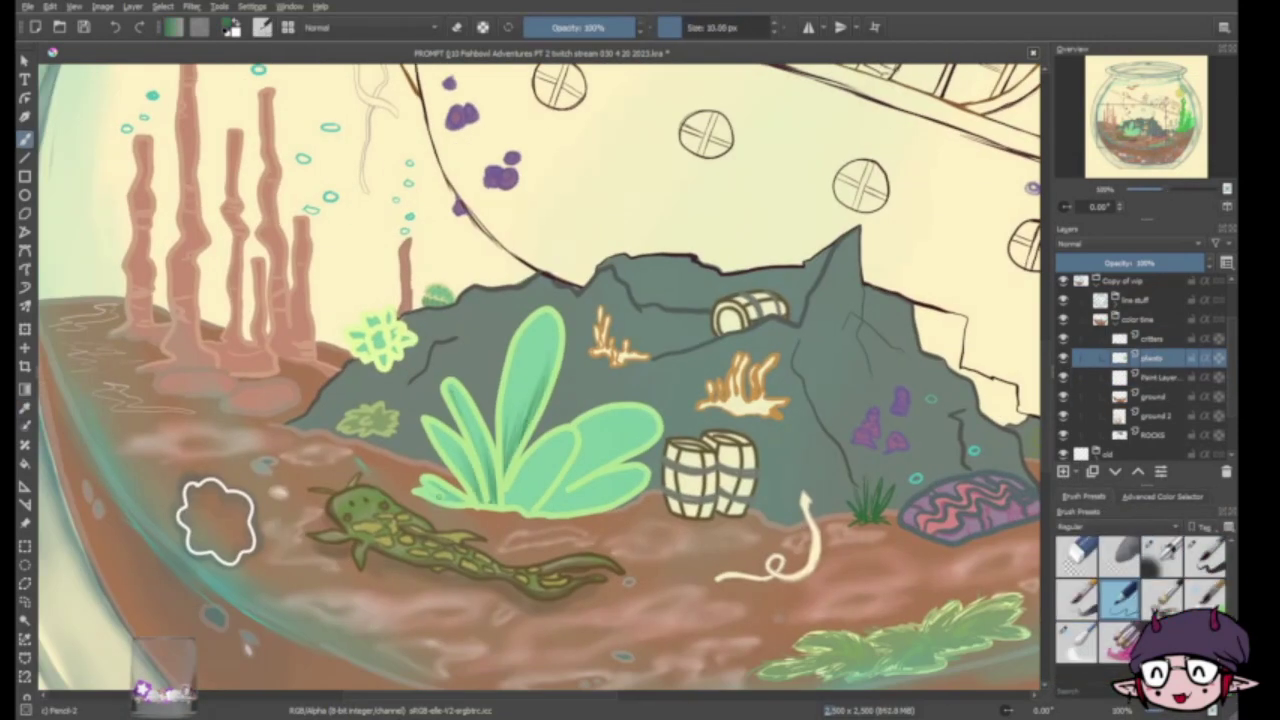
left_click_drag(510, 460, 590, 495)
left_click_drag(640, 430, 560, 505)
left_click_drag(622, 474, 560, 506)
left_click_drag(530, 470, 510, 498)
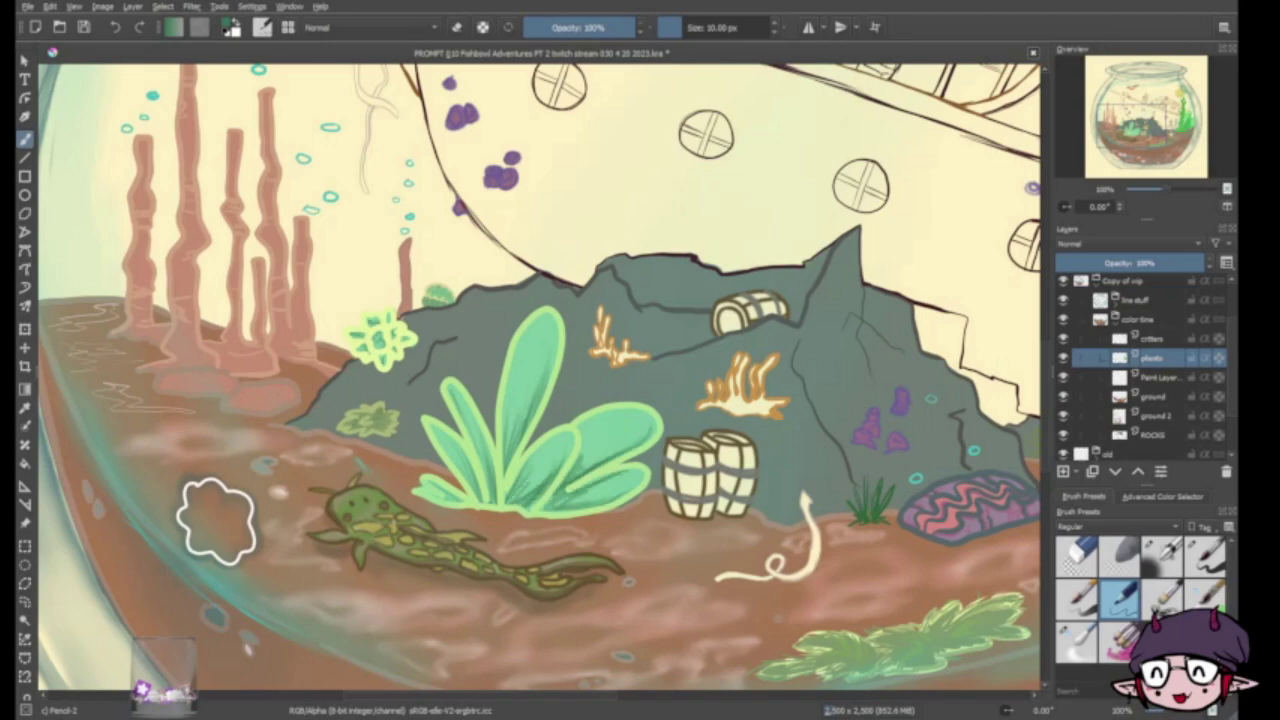
left_click_drag(640, 432, 580, 468)
Draw darker green wavy lines and fold marks along the tall kelp strands beside the ship's stern
left_click_drag(600, 400, 225, 452)
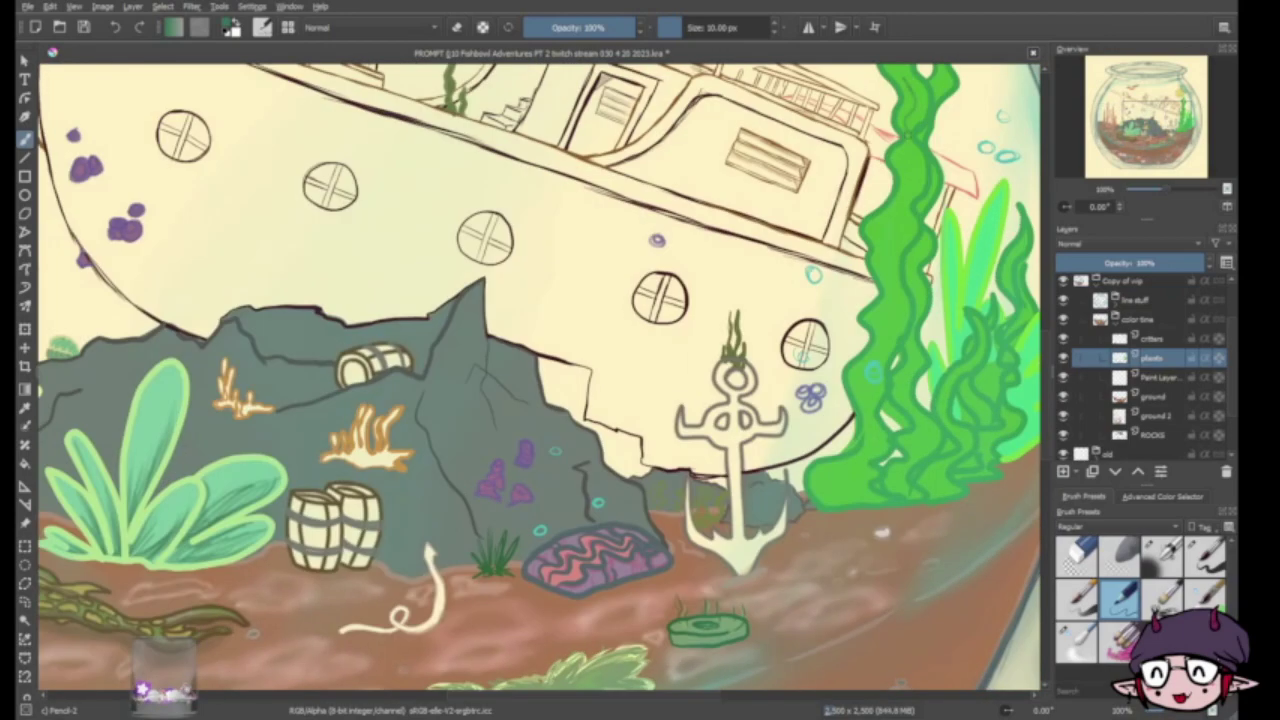
left_click_drag(912, 148, 850, 490)
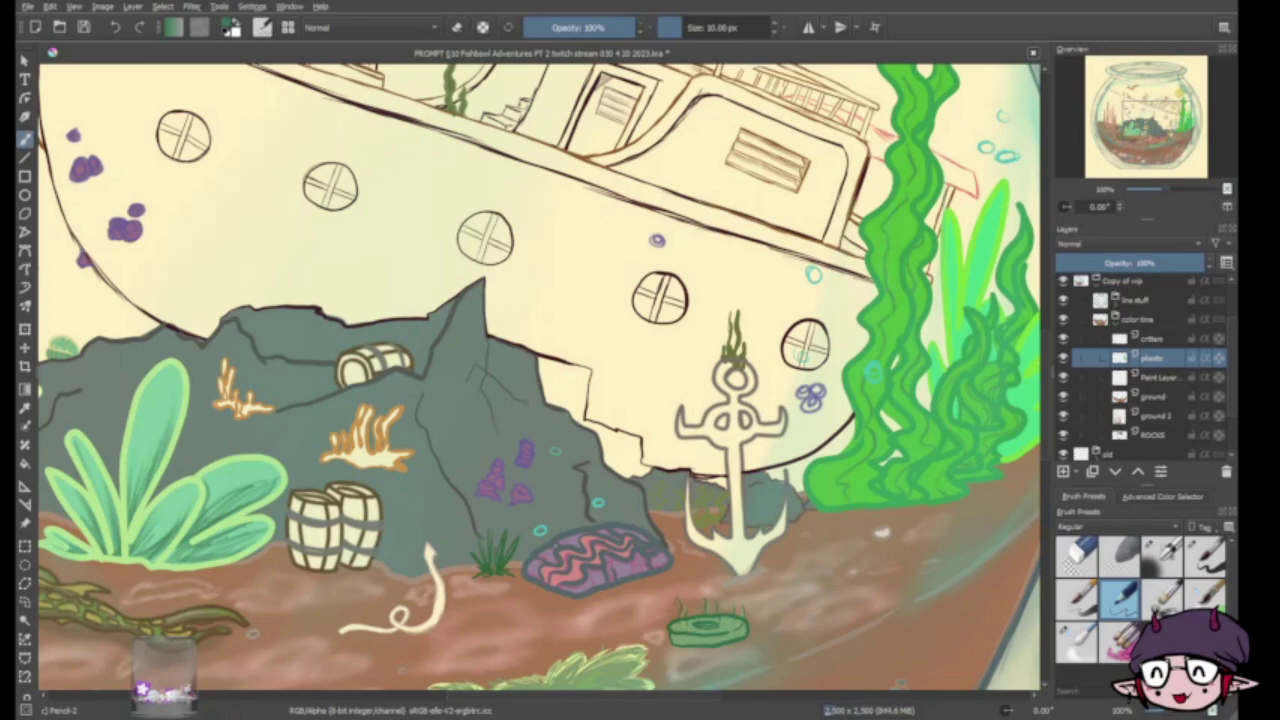
left_click_drag(847, 445, 774, 612)
left_click_drag(851, 262, 747, 105)
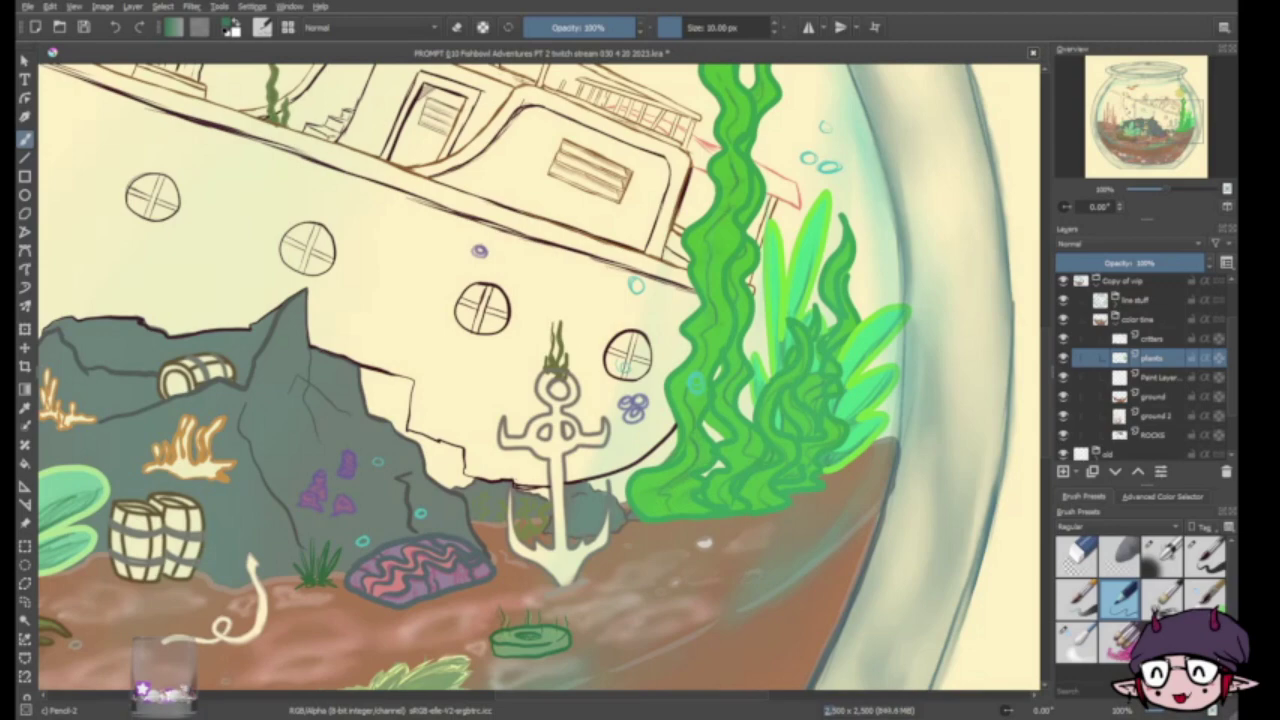
Move the empty paint layer below the ROCKS layer and rename it for the ship
scroll(540, 378, "down", 5)
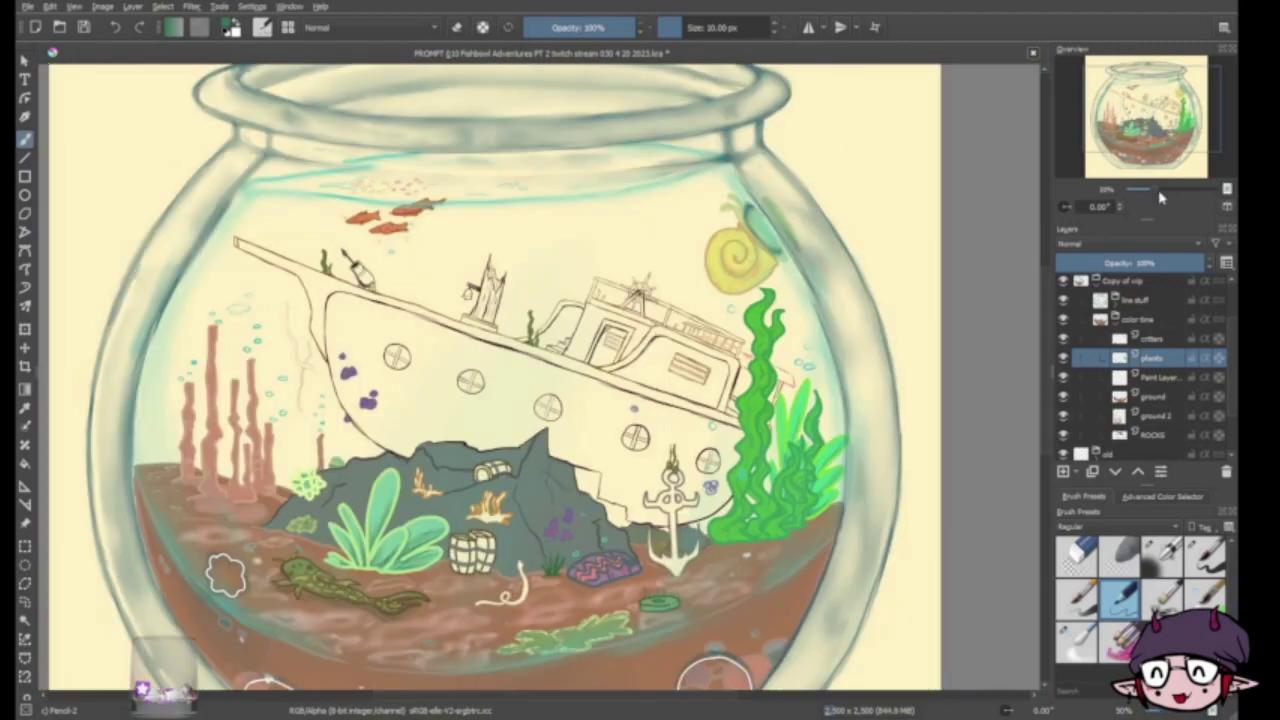
scroll(540, 378, "up", 2)
left_click_drag(1150, 376, 1133, 425)
key("minus")
key("minus")
key("minus")
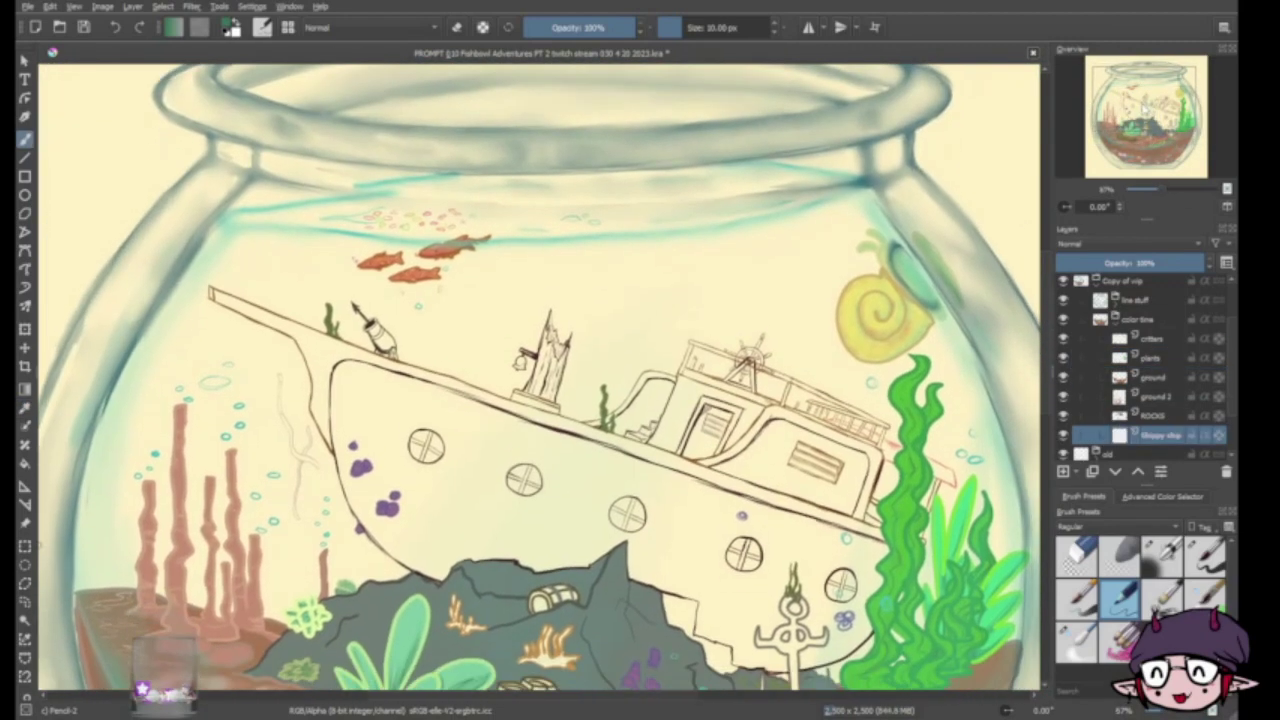